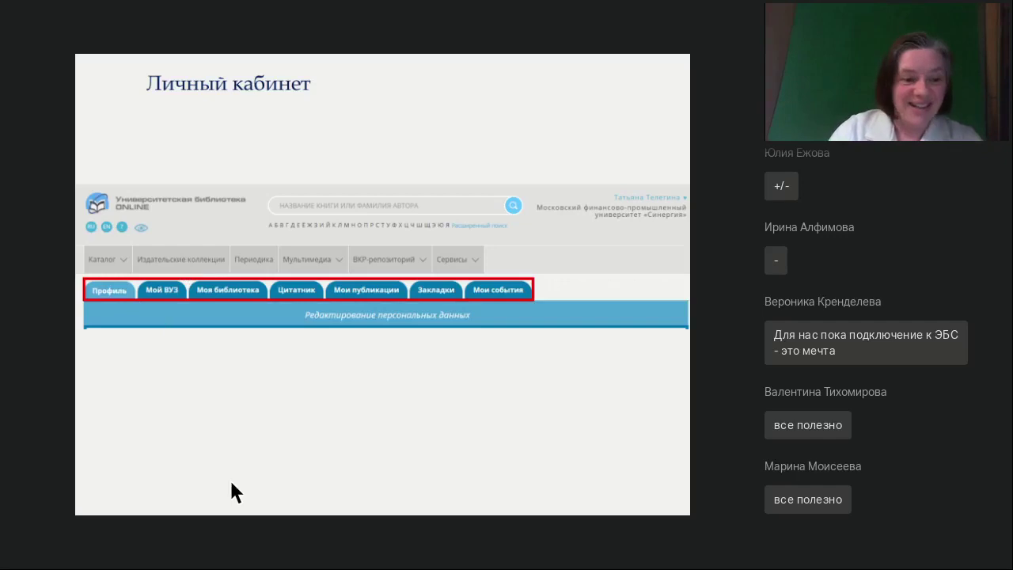
key("Right")
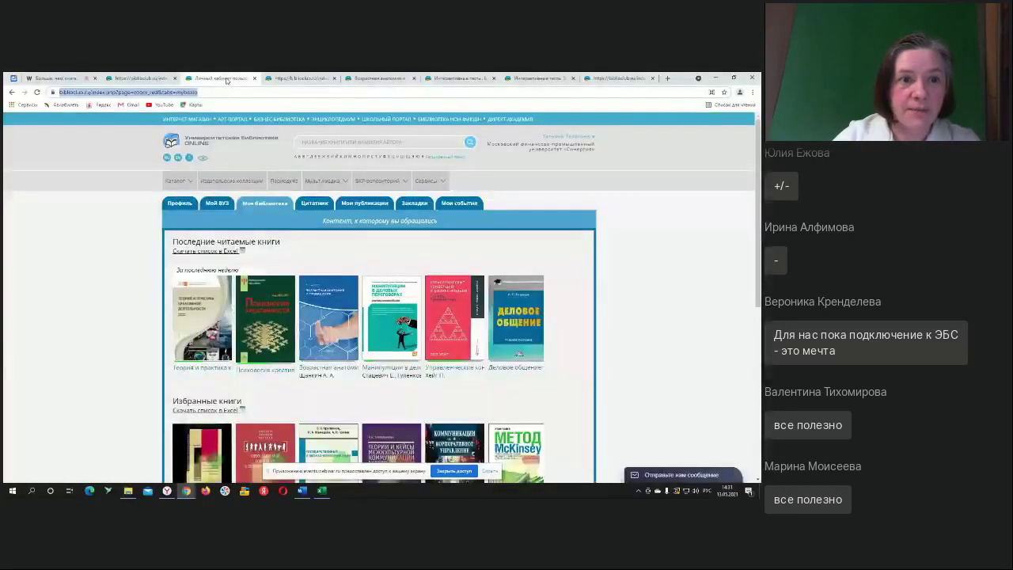
- Look through the recently read and favourite books in «Моя библиотека», including the option to remove a book from the personal selection
scroll(455, 314, "down", 2)
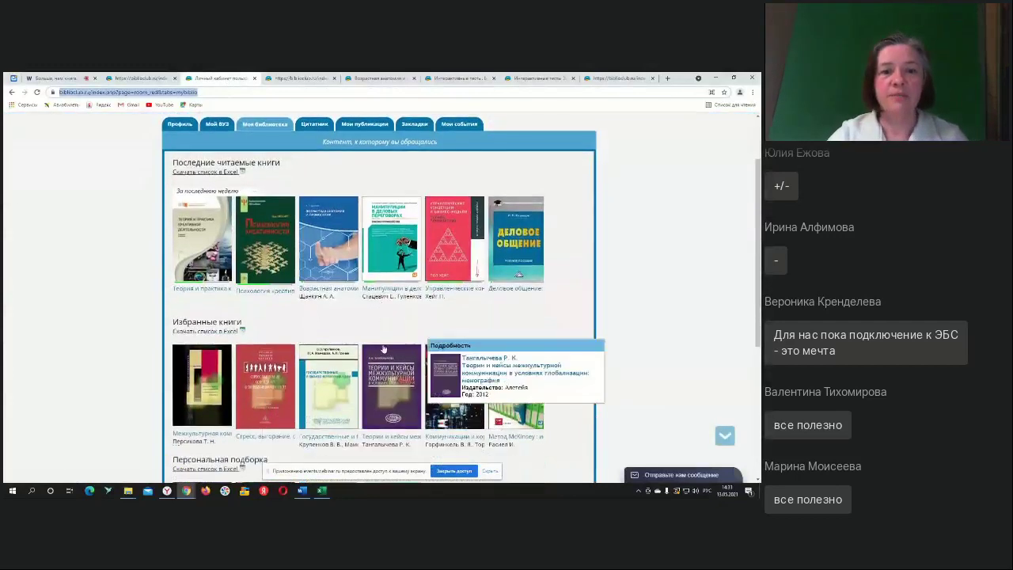
scroll(434, 327, "down", 1)
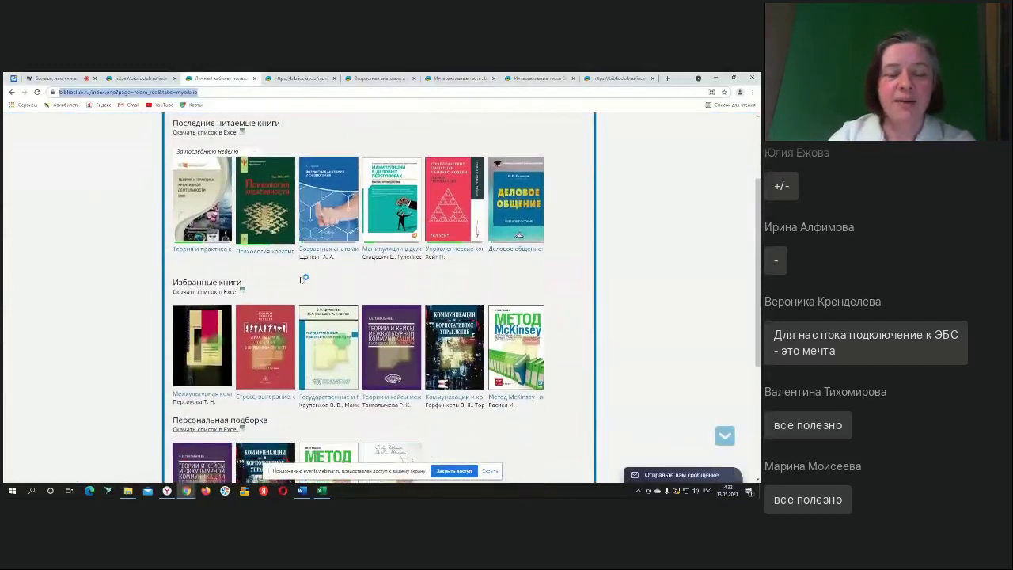
scroll(305, 278, "up", 1)
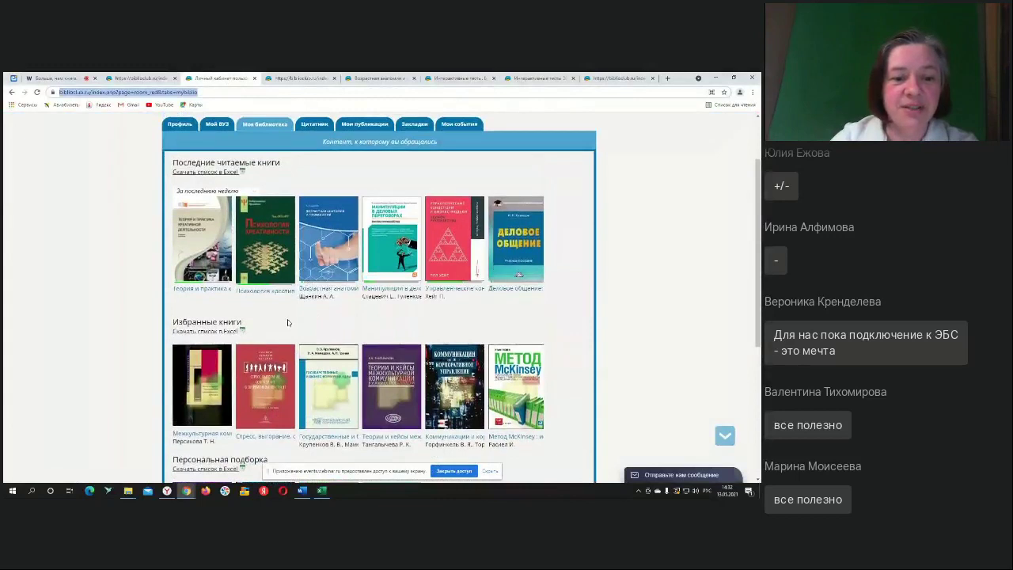
mouse_move(194, 266)
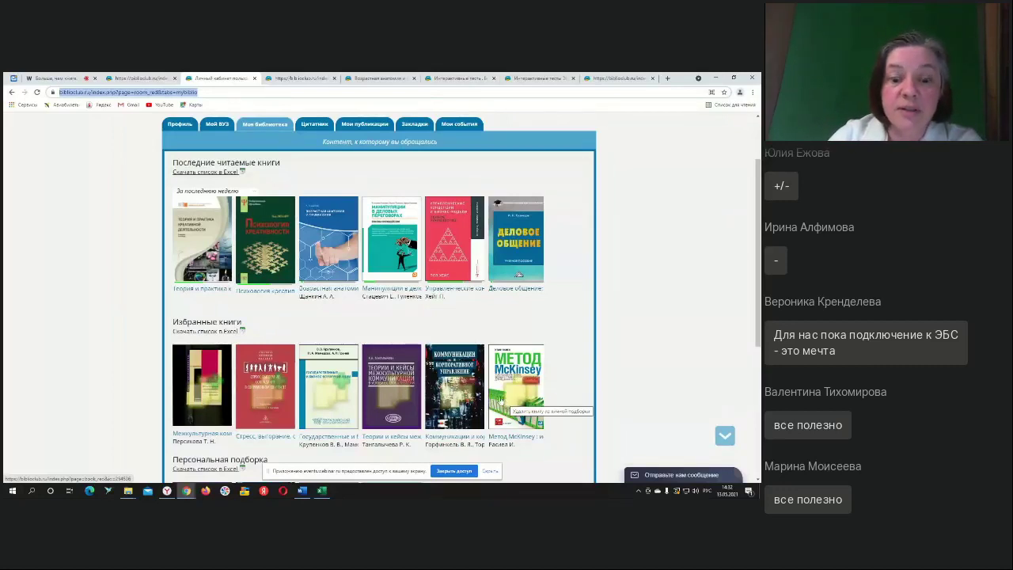
mouse_move(499, 397)
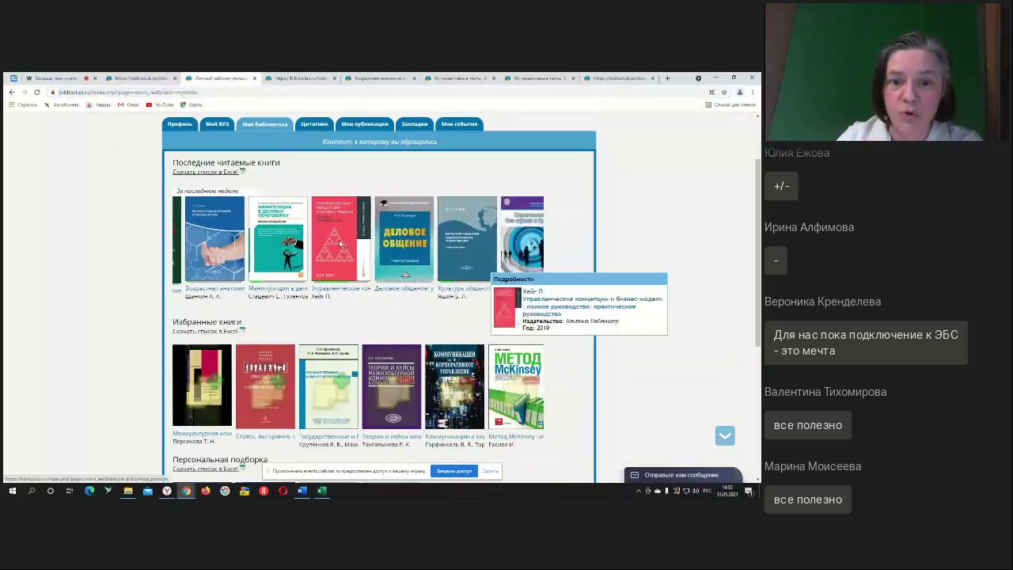
left_click(417, 265)
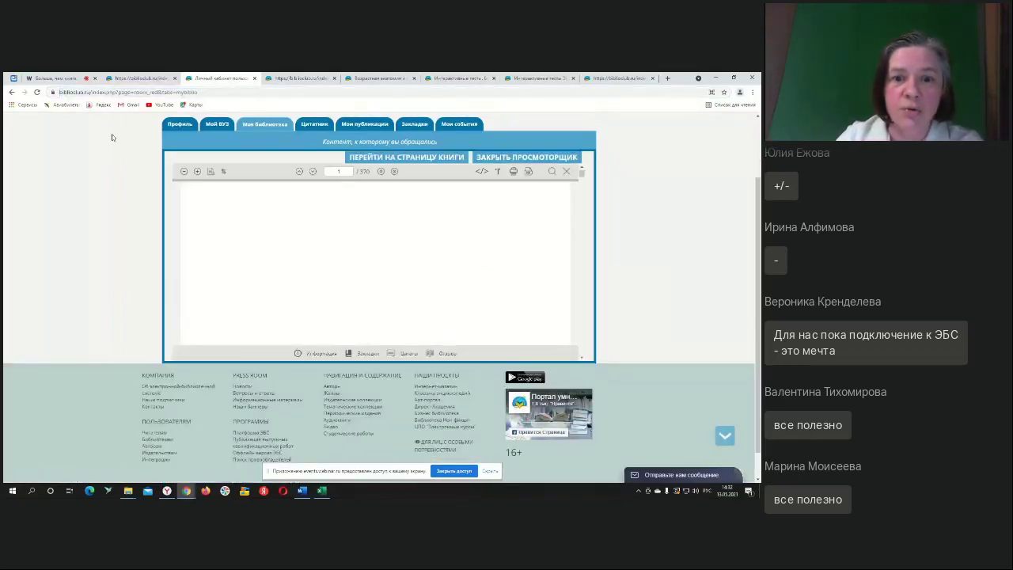
left_click(11, 92)
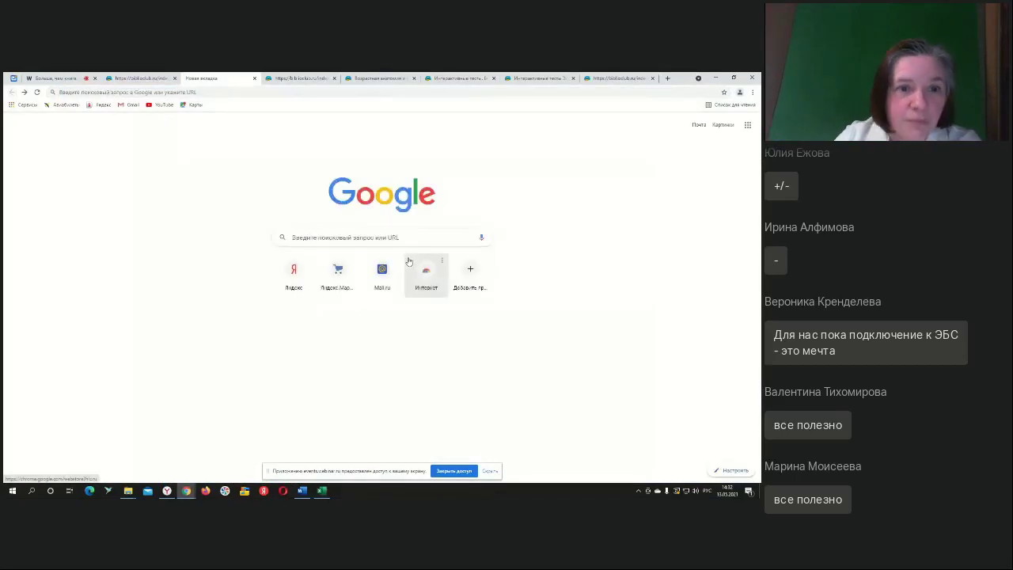
left_click(293, 78)
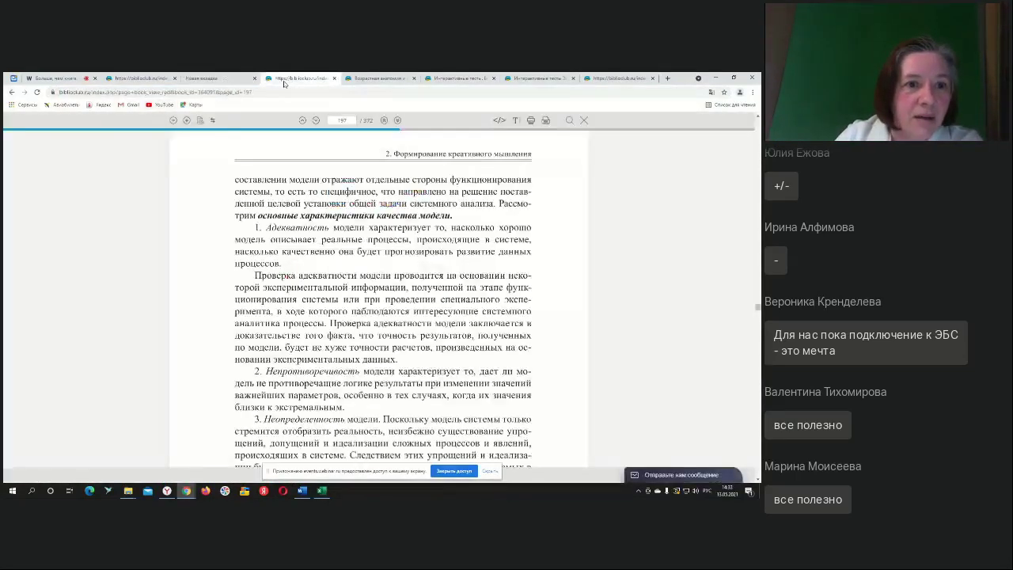
left_click(209, 78)
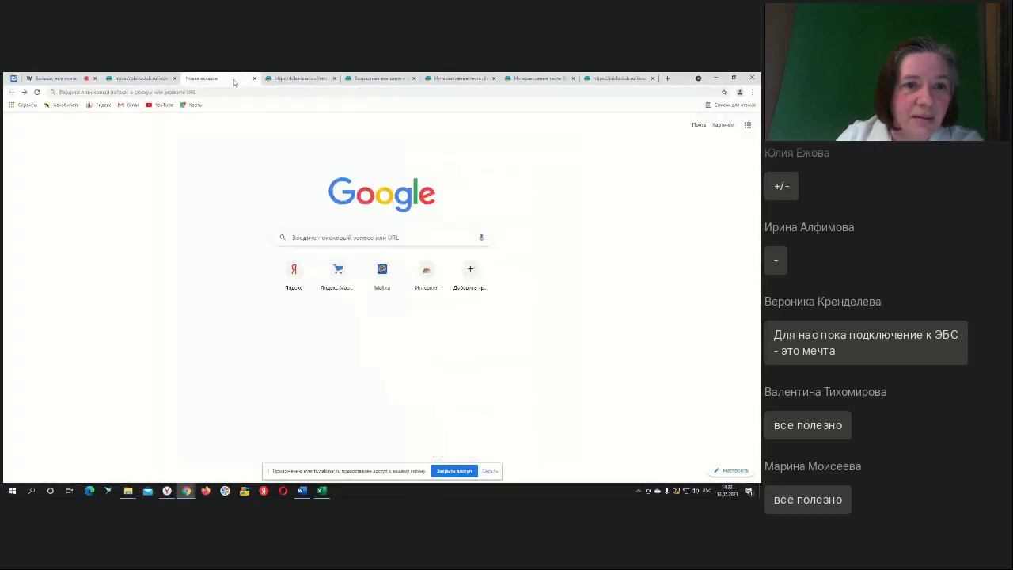
- Switch to Word, copy the personal account link ending in «tabs=mybiblio» from the numbered link list, and load it in Chrome's empty tab
left_click(302, 491)
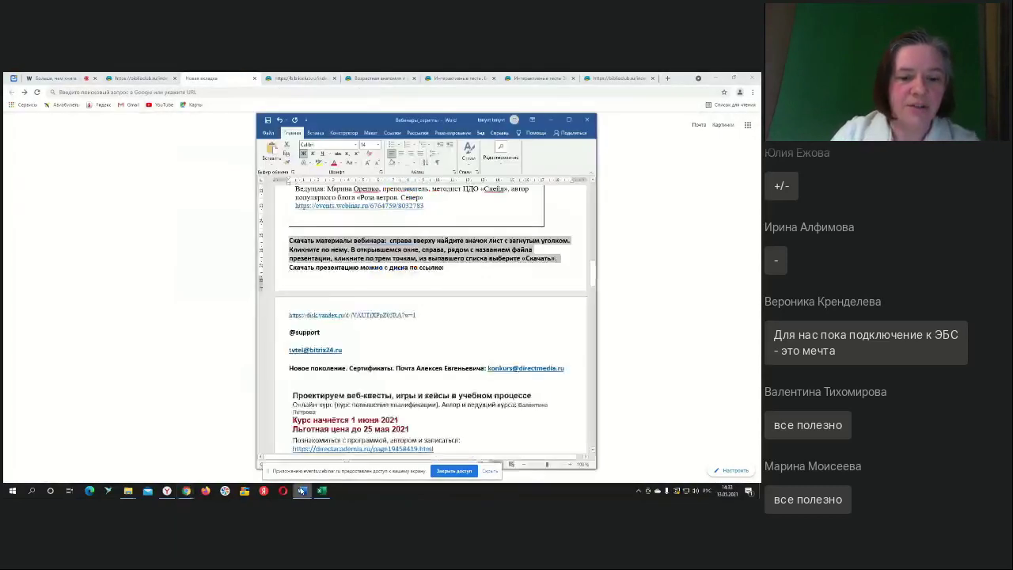
scroll(477, 394, "down", 10)
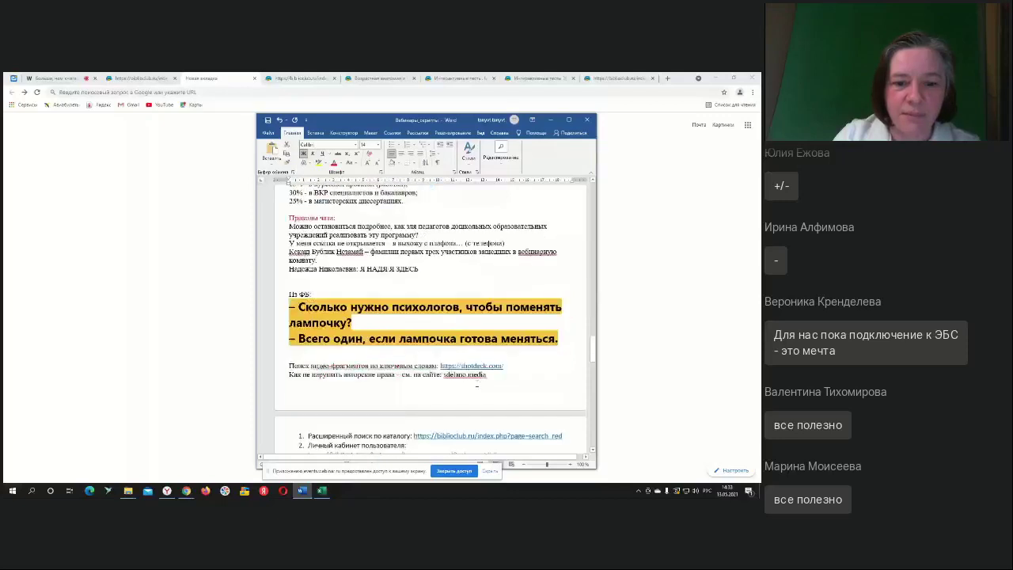
scroll(477, 386, "down", 3)
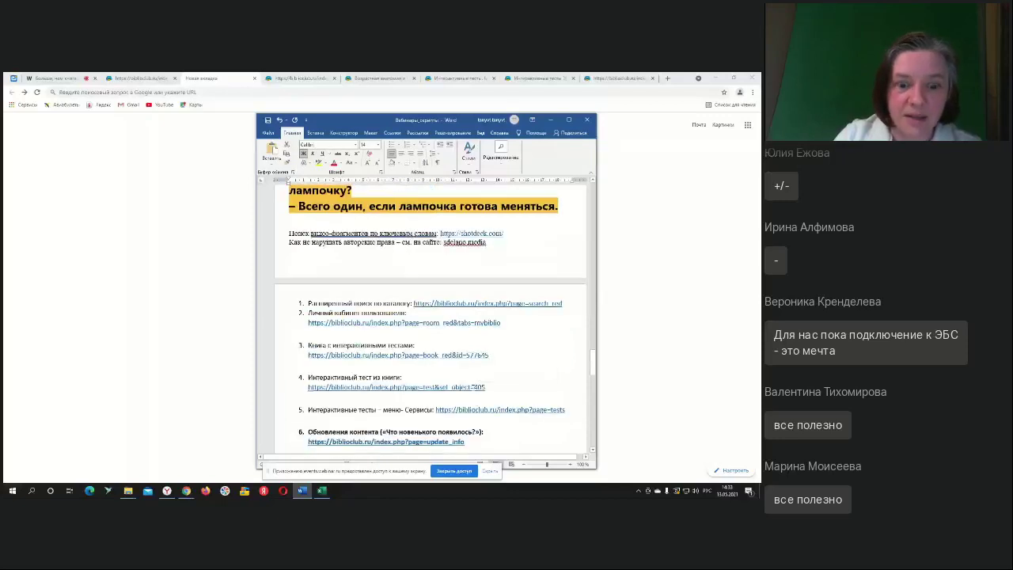
left_click_drag(508, 325, 308, 323)
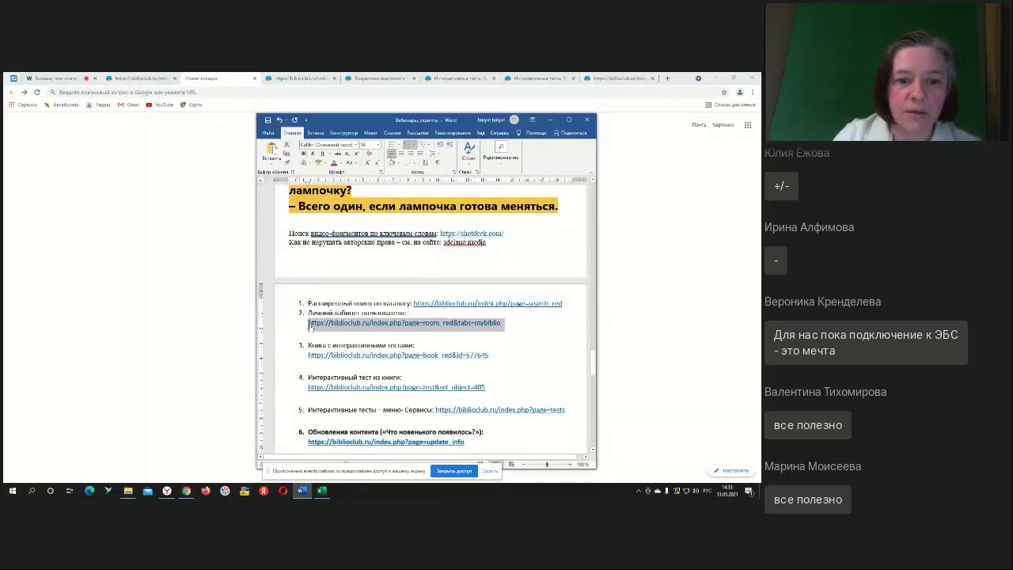
left_click(226, 92)
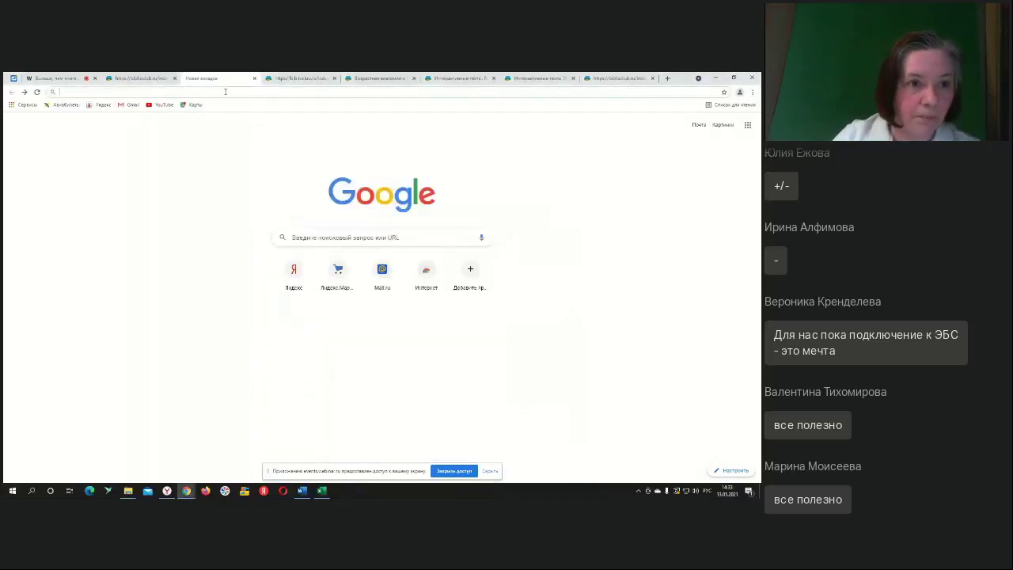
type("bib")
key("Return")
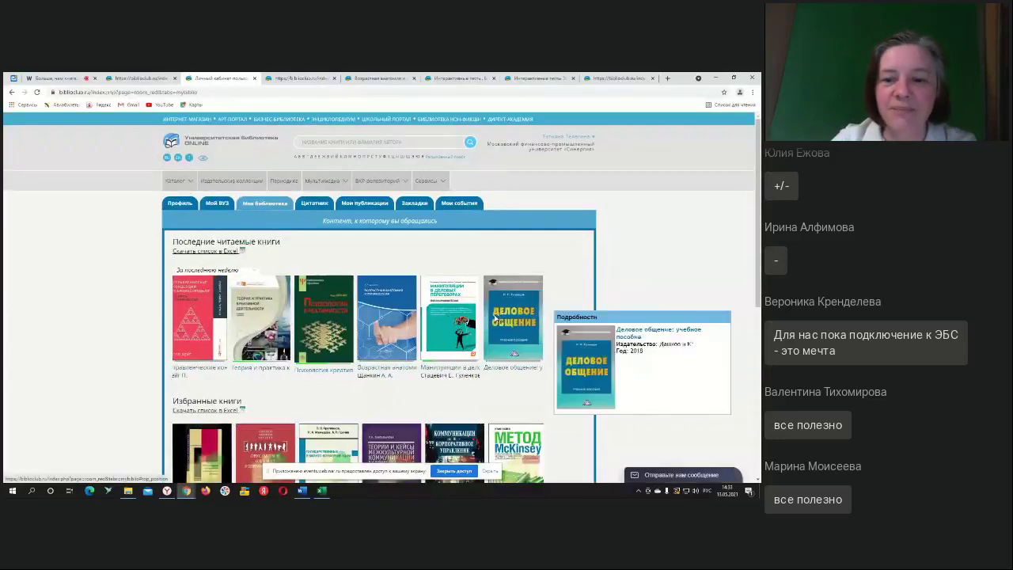
- Open the recently read book «Деловое общение» in the viewer, and return to «Моя библиотека» through the profile page
left_click(482, 321)
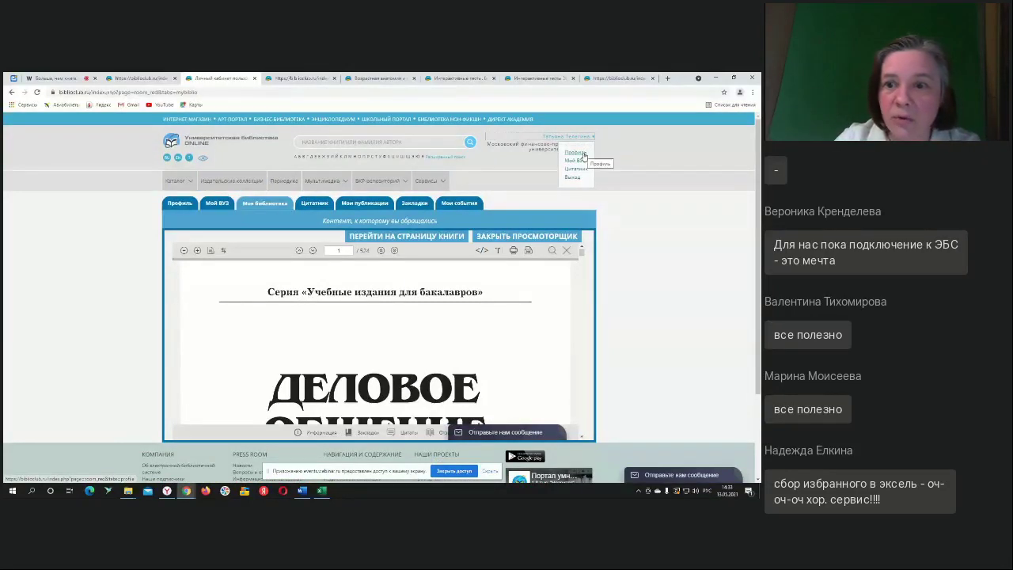
left_click(582, 153)
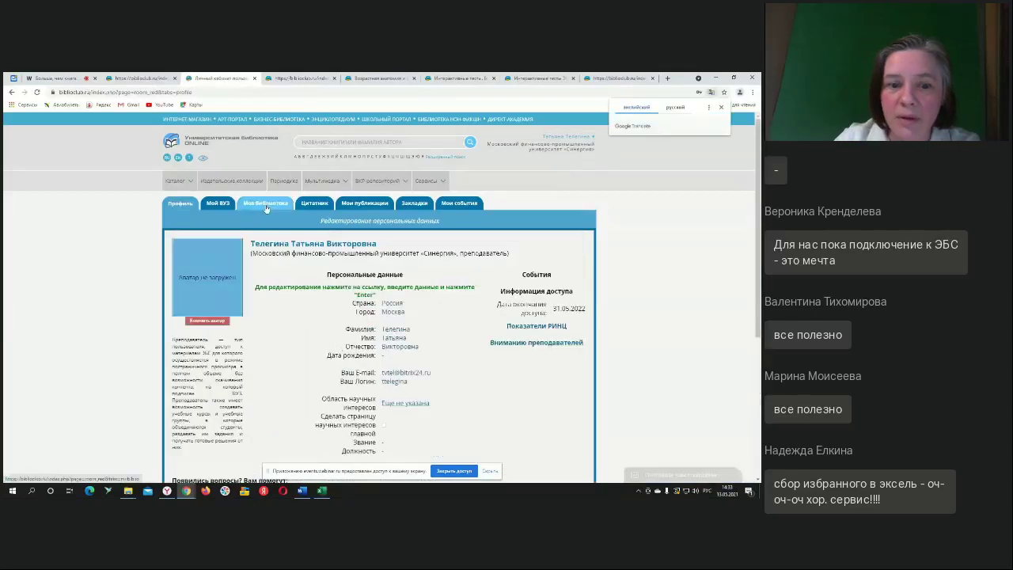
left_click(266, 205)
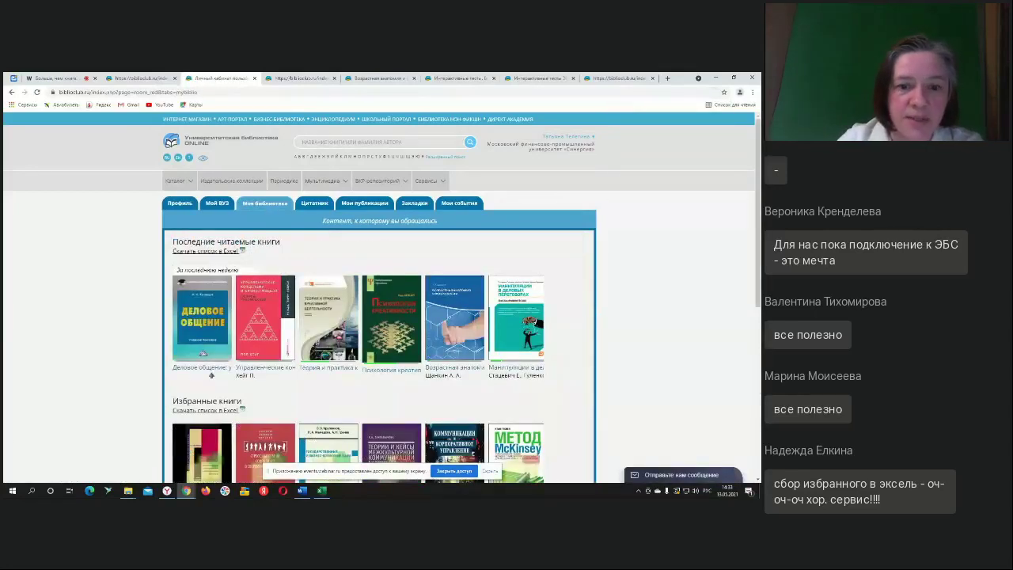
- Browse further through the «Избранные книги» row and examine the «Персональная подборка» section and its Excel list download option
scroll(420, 398, "down", 2)
scroll(420, 380, "up", 1)
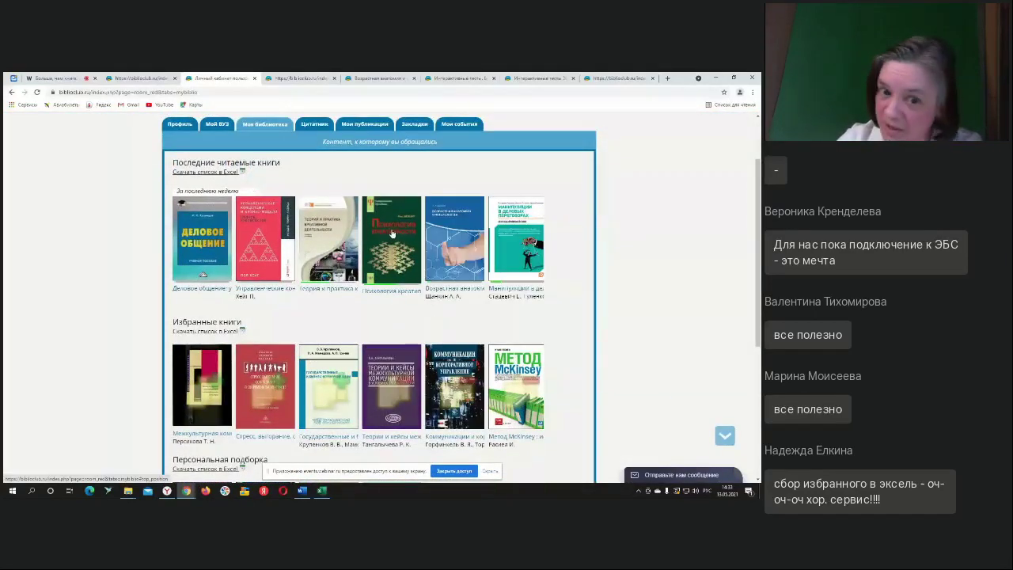
mouse_move(544, 394)
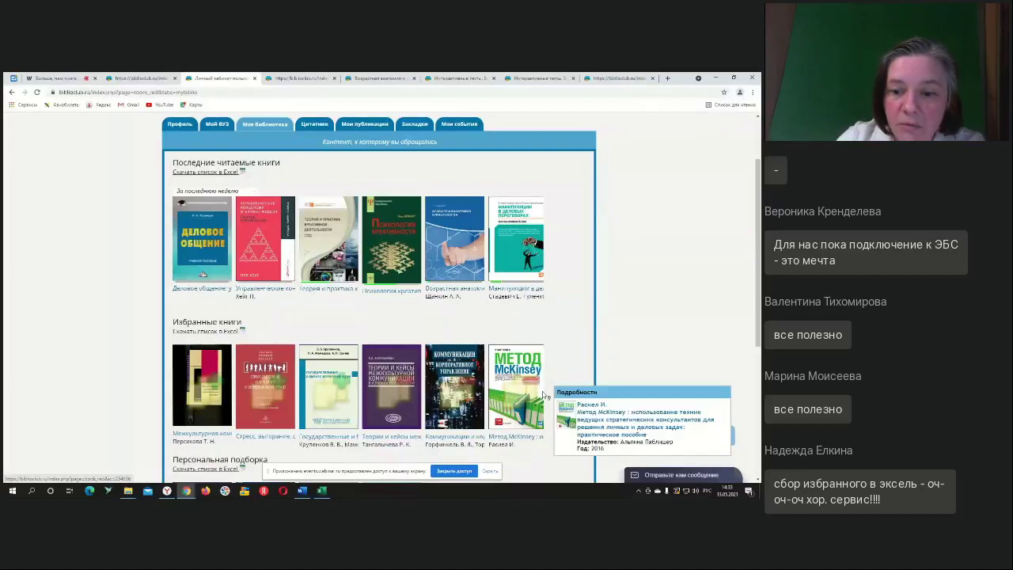
left_click_drag(544, 393, 277, 385)
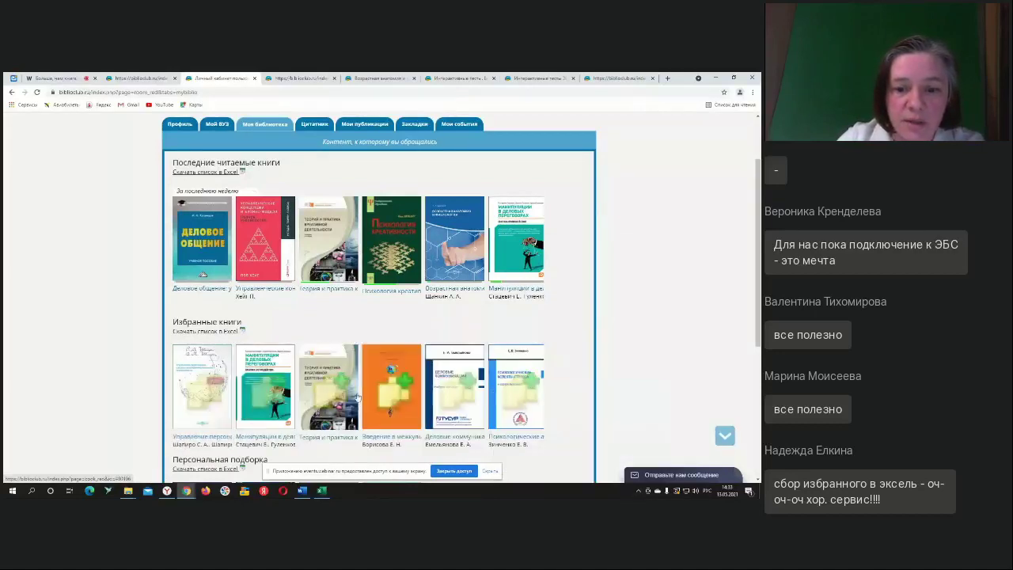
mouse_move(315, 227)
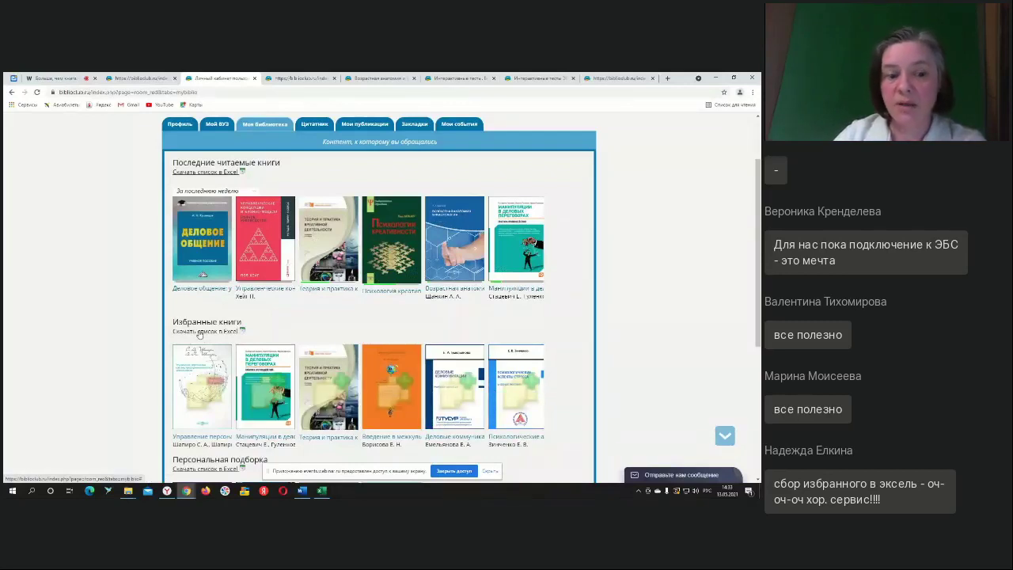
left_click_drag(456, 391, 290, 388)
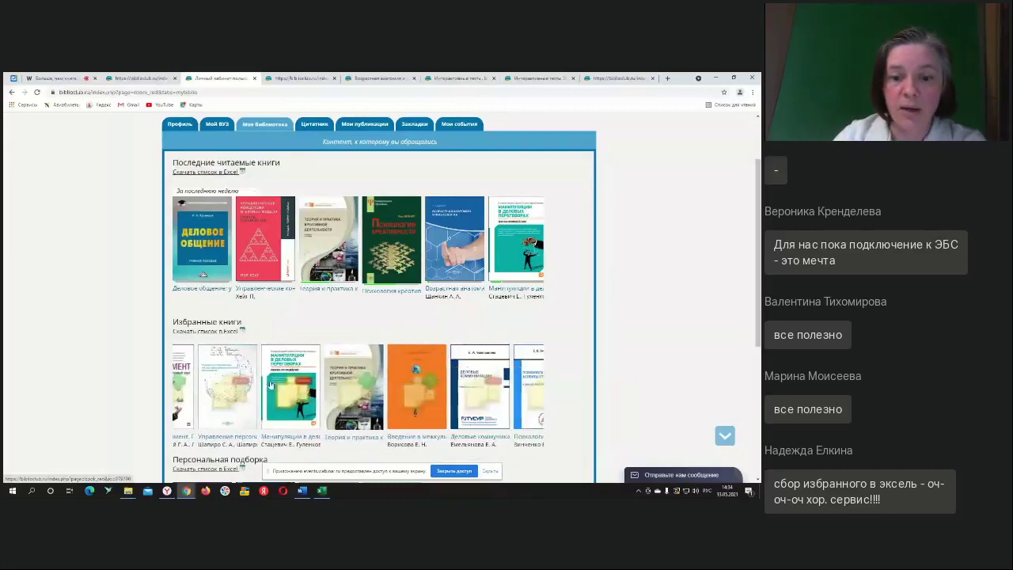
mouse_move(351, 389)
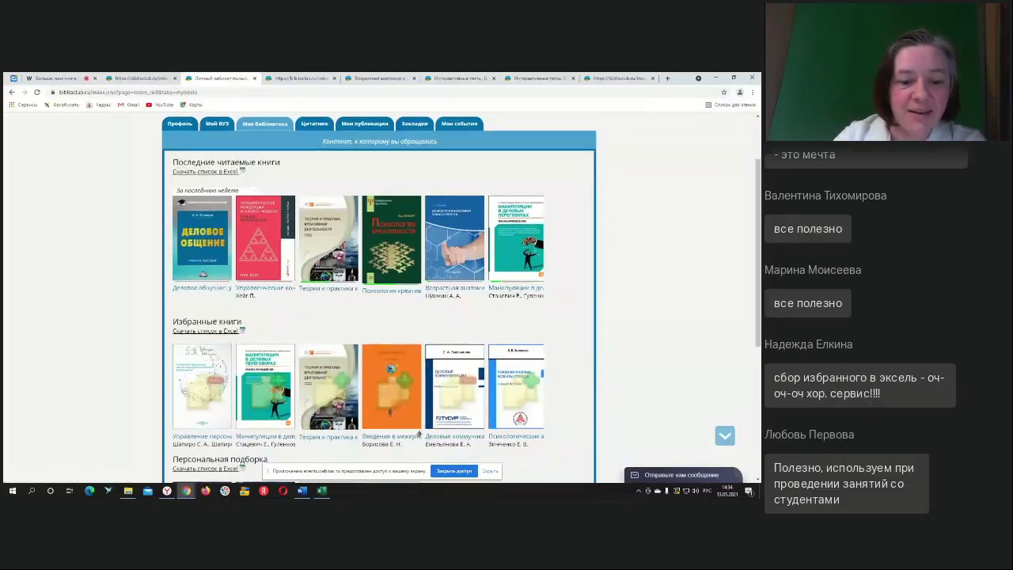
scroll(237, 380, "down", 2)
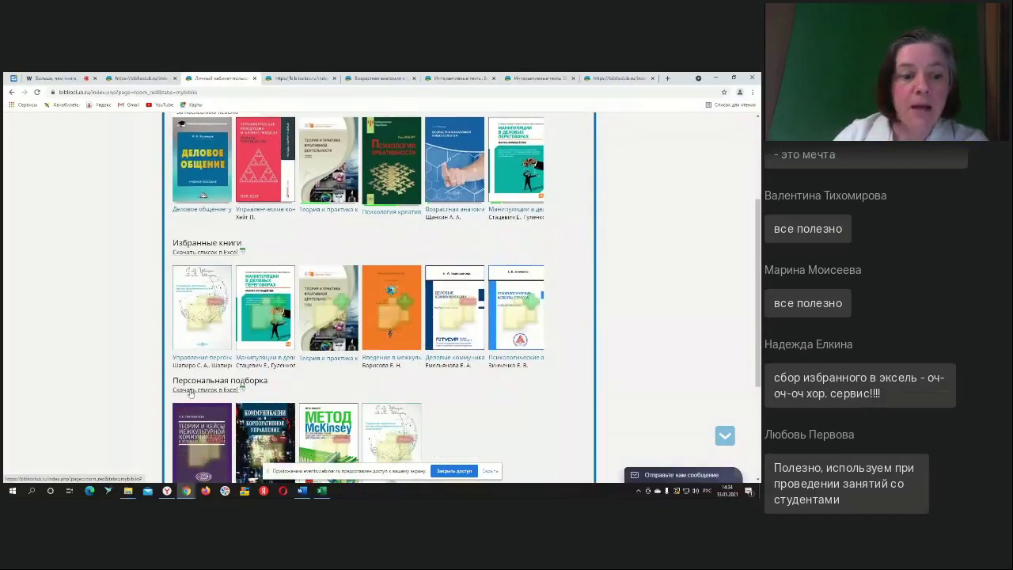
scroll(396, 385, "up", 2)
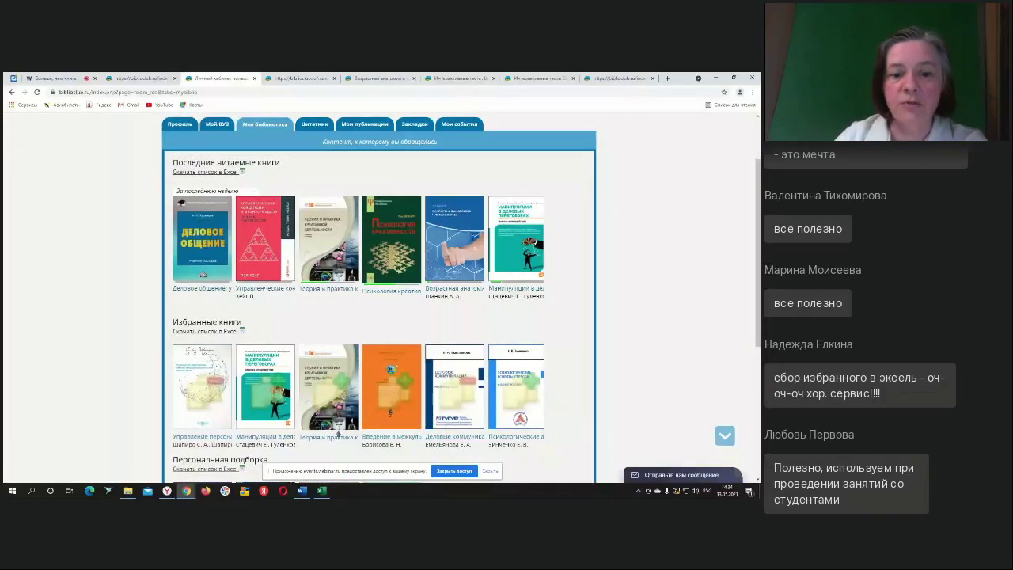
- View the recently read book «Теория и практика креативной деятельности» in the embedded viewer and on its full page, and return to the library list
mouse_move(486, 251)
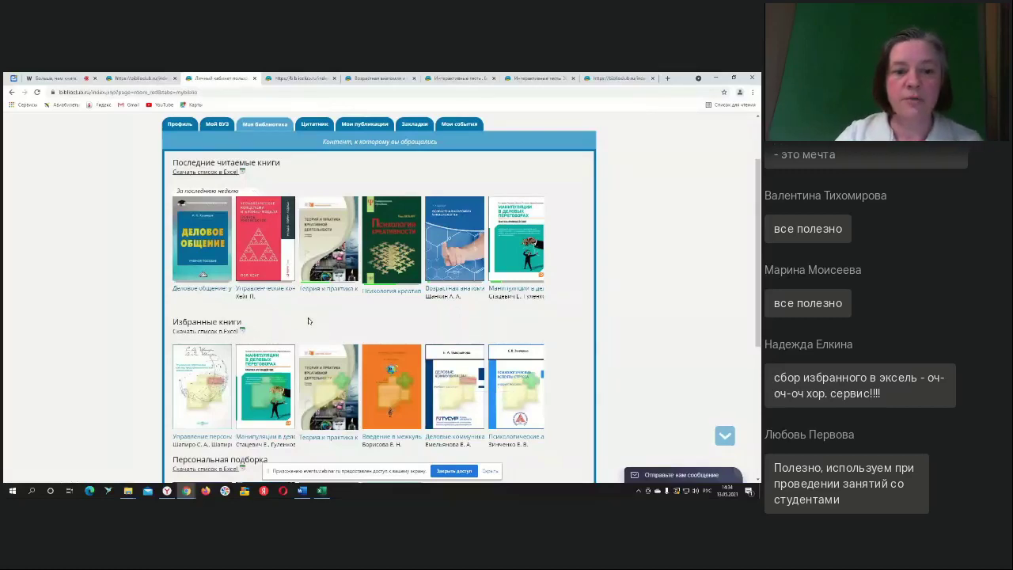
mouse_move(208, 239)
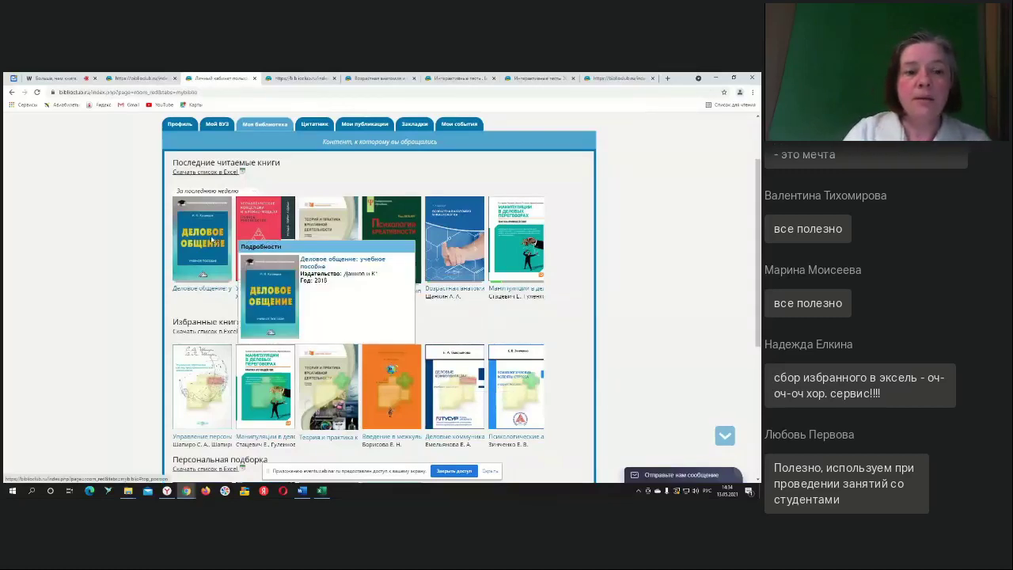
mouse_move(351, 242)
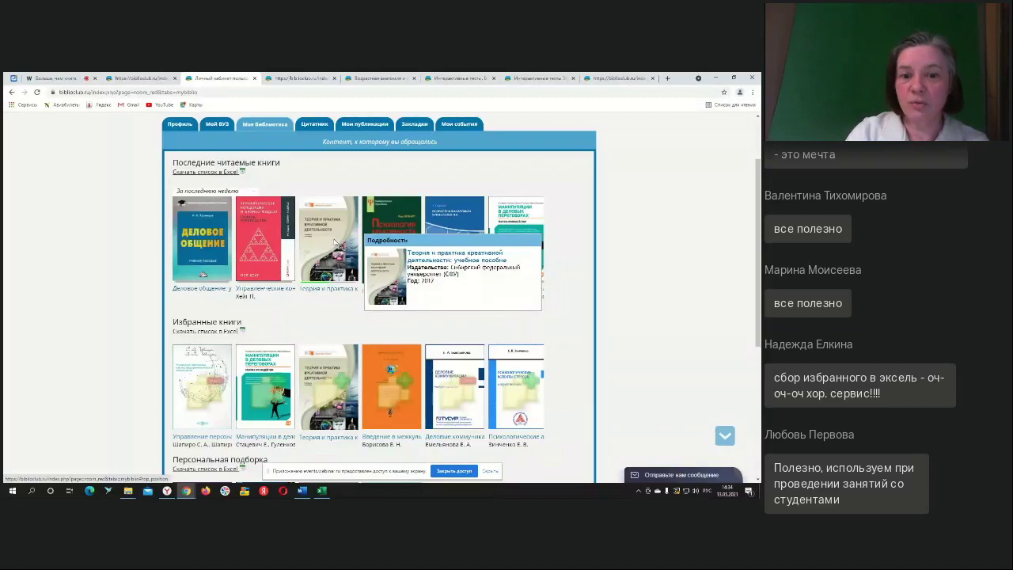
mouse_move(385, 281)
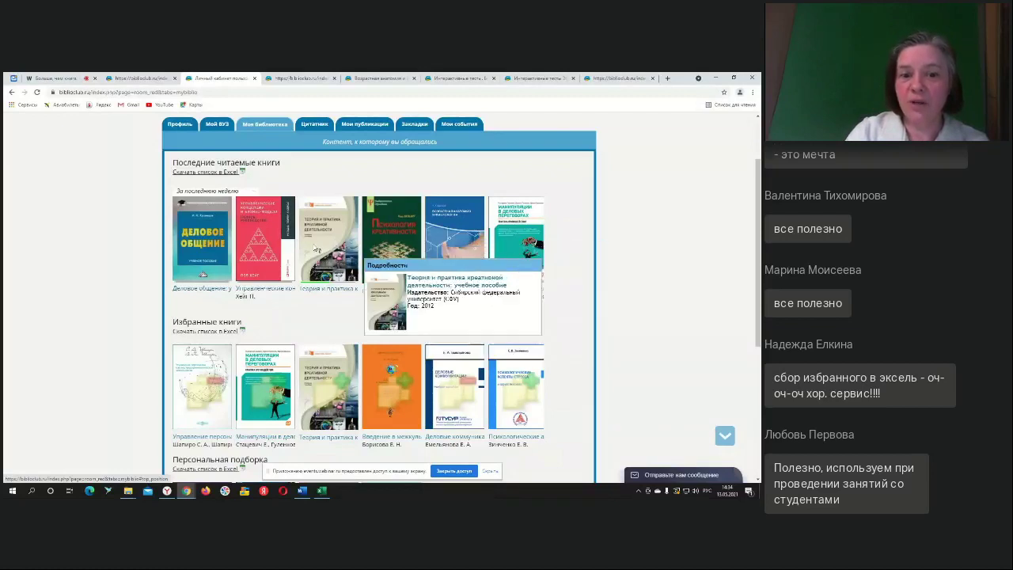
mouse_move(312, 283)
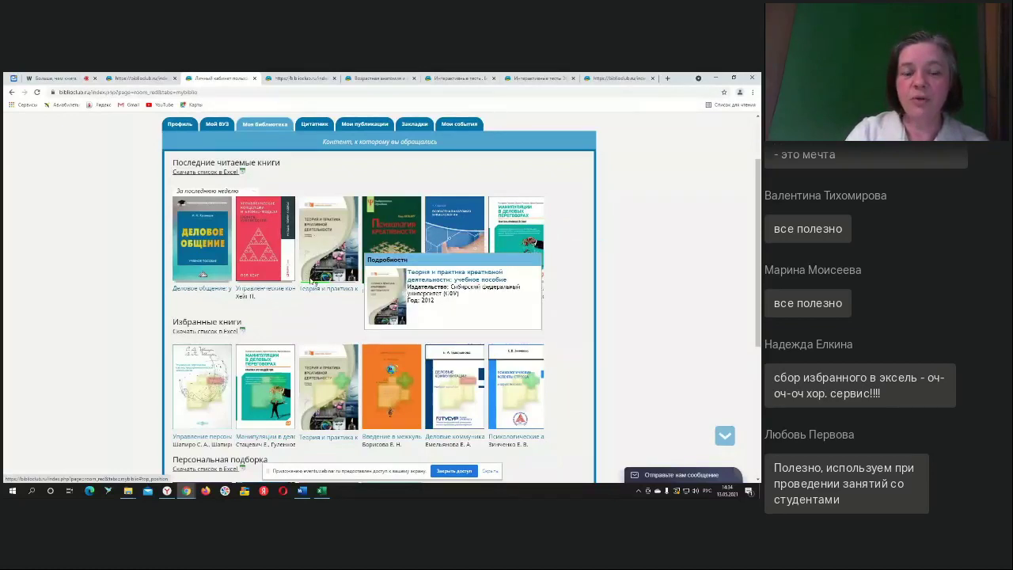
left_click(331, 246)
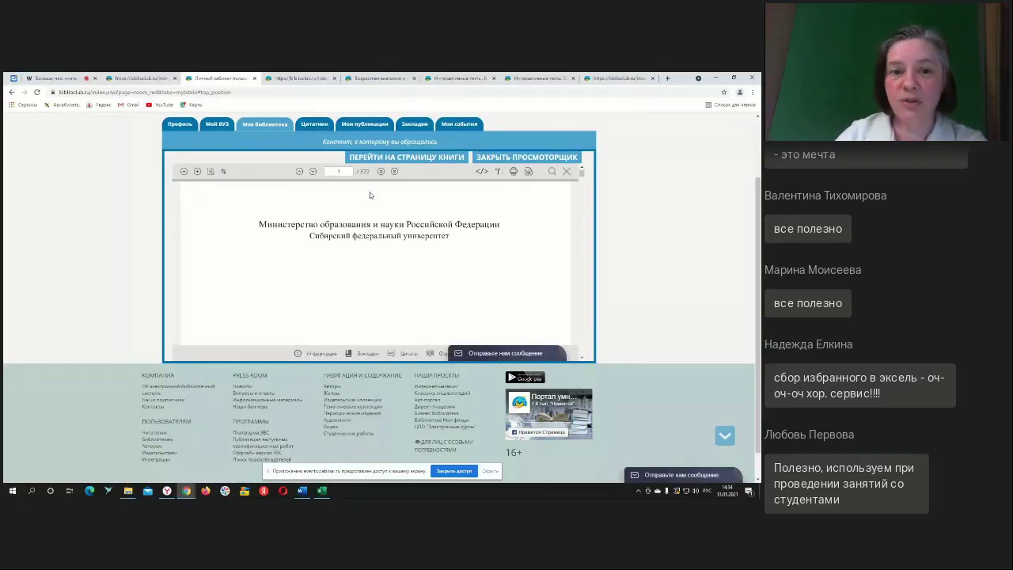
left_click(416, 157)
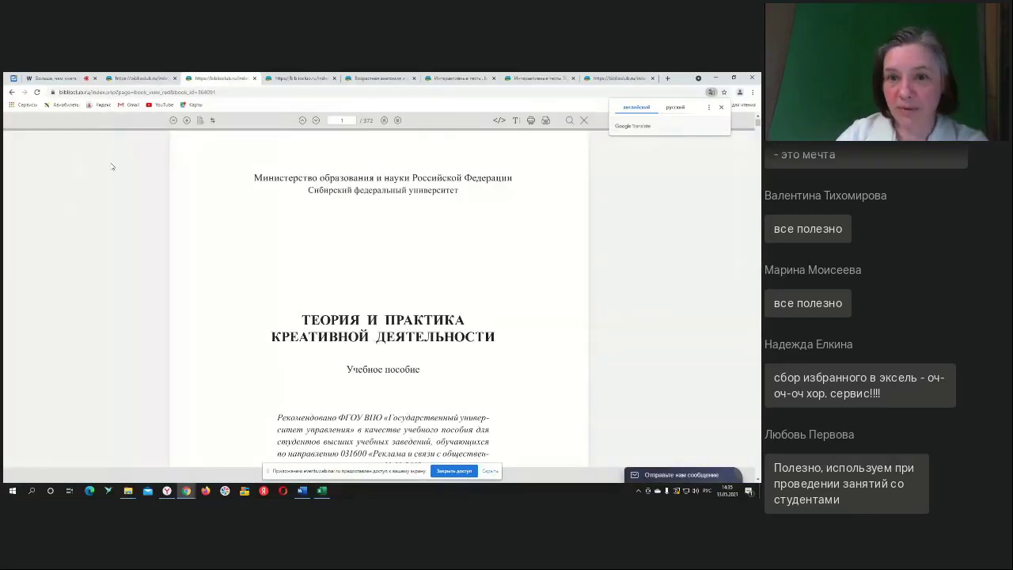
left_click(11, 93)
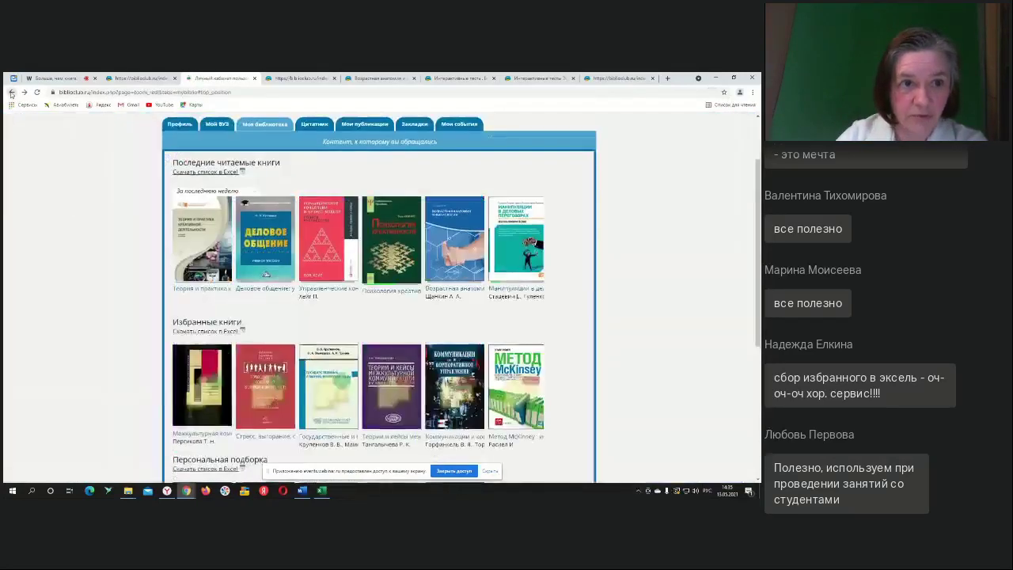
- Review the recently read books in «Моя библиотека» and browse further through the «Избранные книги» row
mouse_move(420, 268)
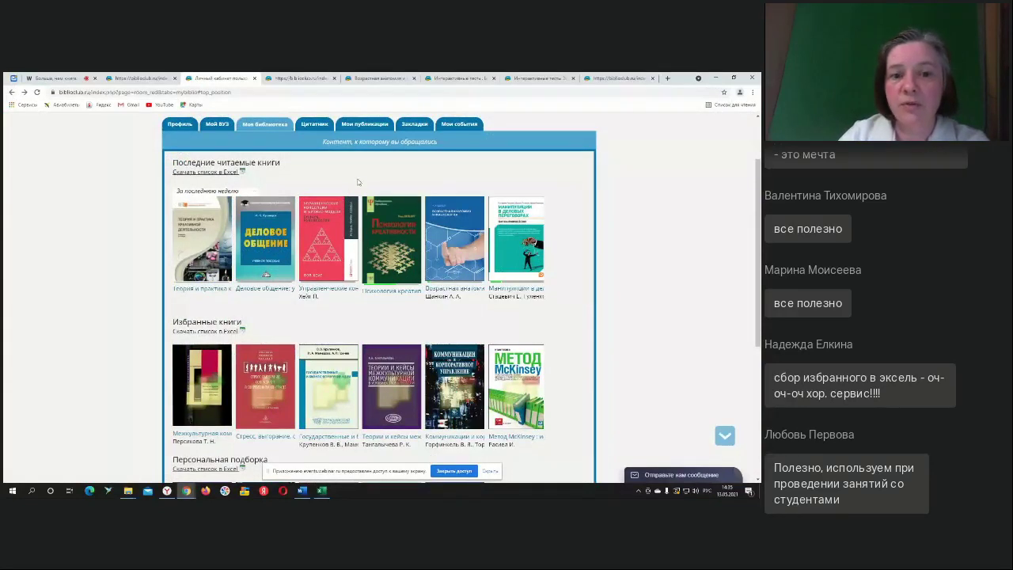
scroll(356, 176, "up", 1)
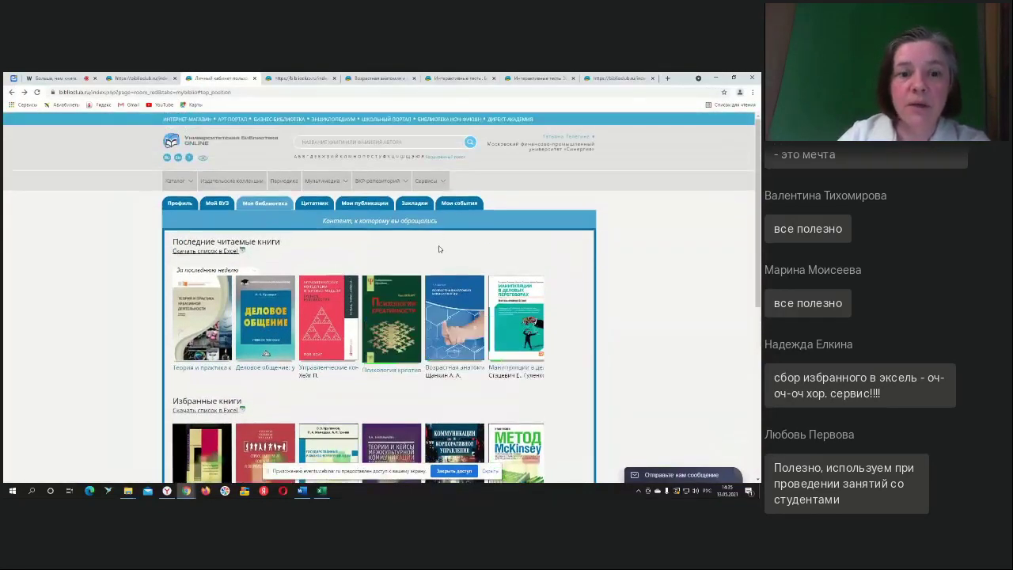
scroll(432, 250, "down", 1)
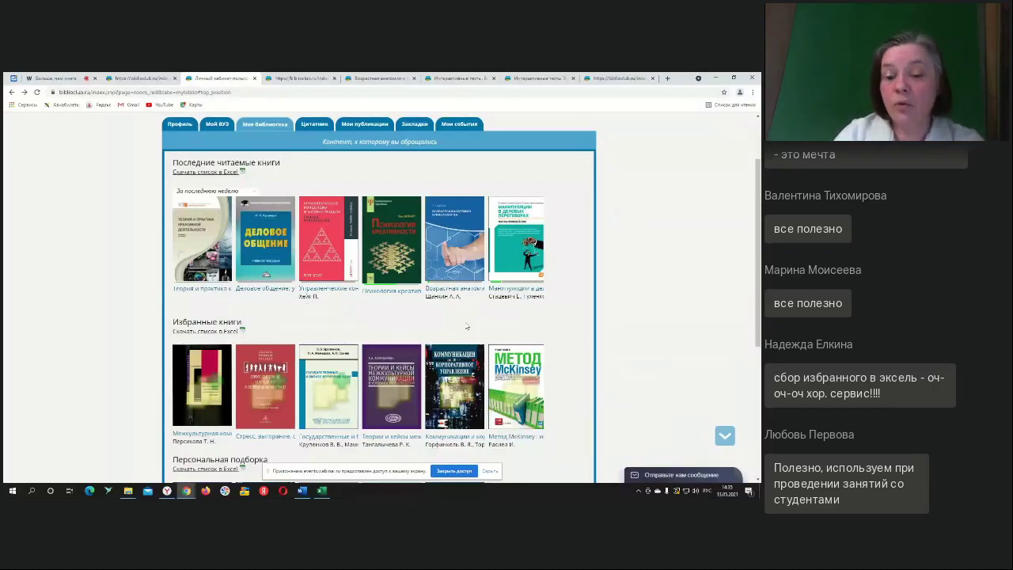
mouse_move(316, 364)
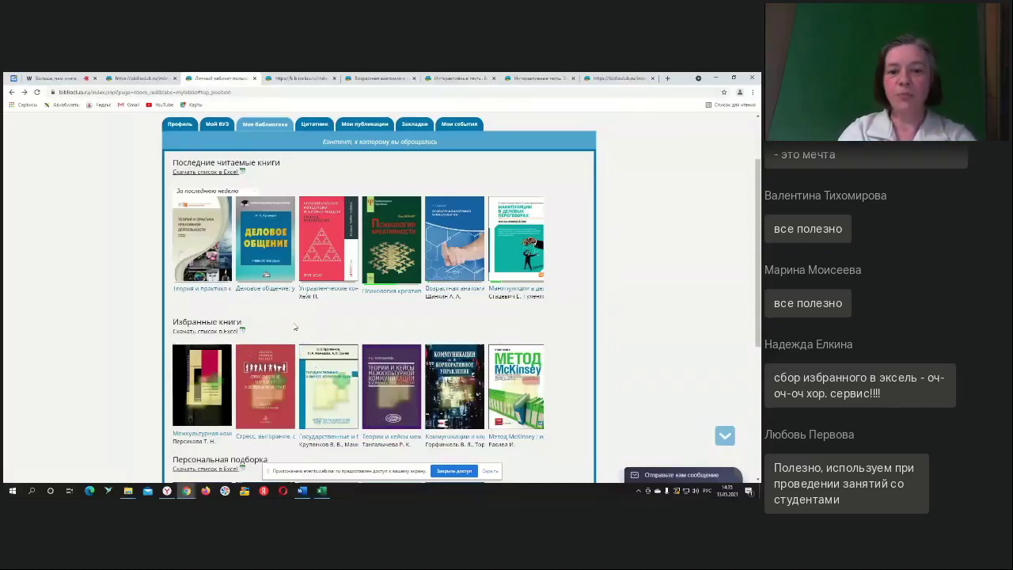
mouse_move(376, 385)
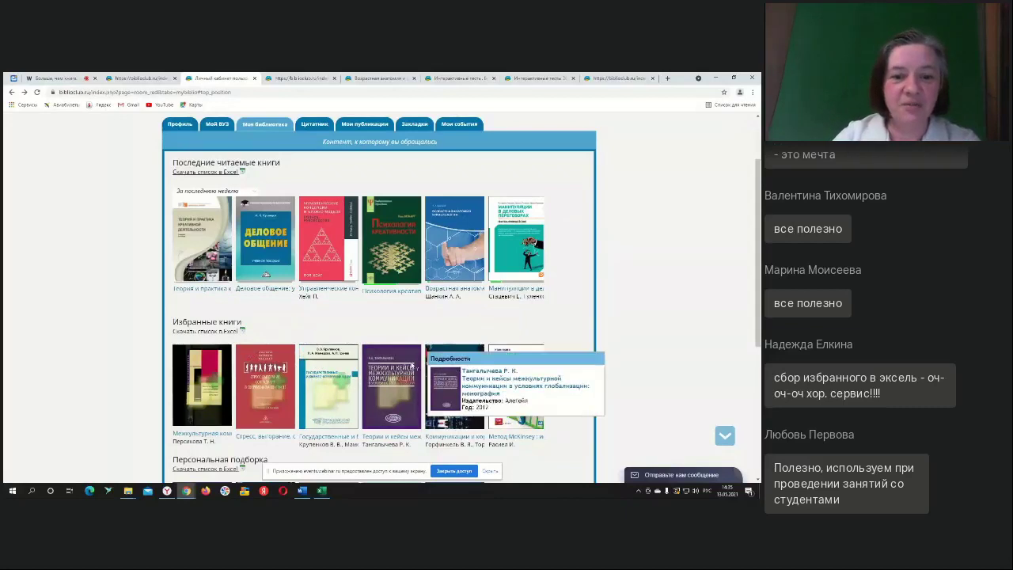
mouse_move(499, 398)
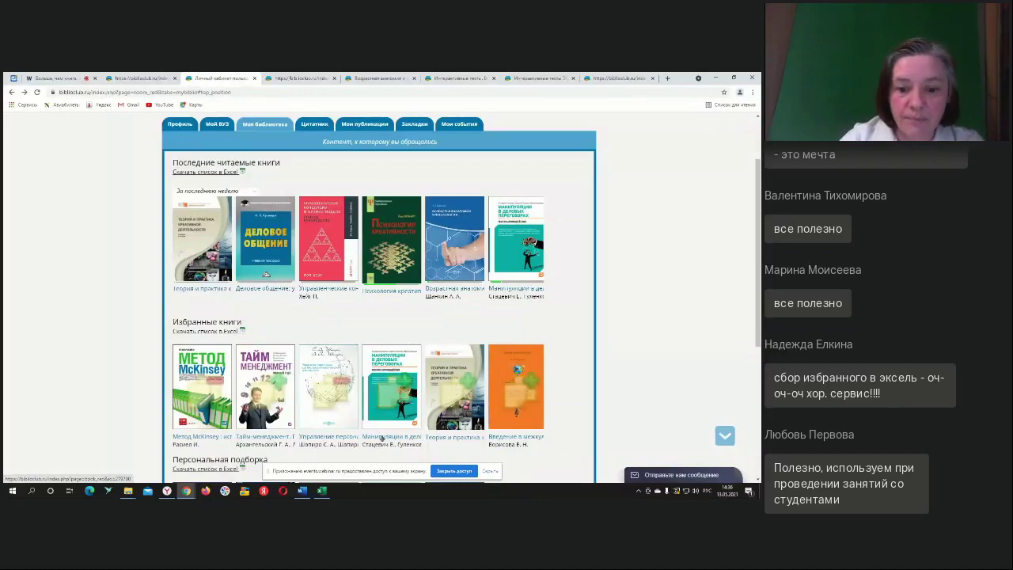
left_click(396, 411)
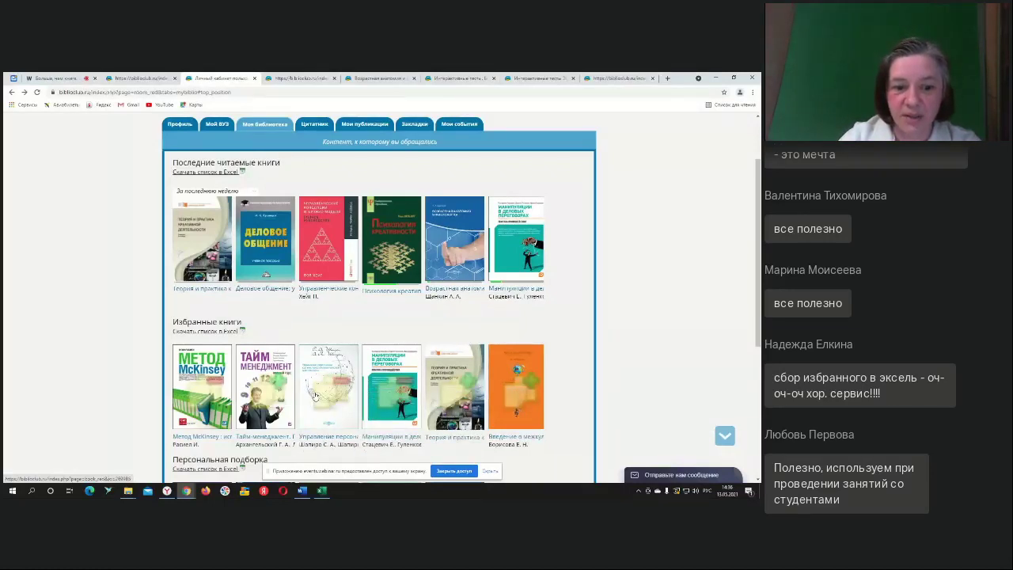
- Examine the «Персональная подборка» books alongside «Избранные книги» and return to the start of the library page
scroll(320, 407, "down", 3)
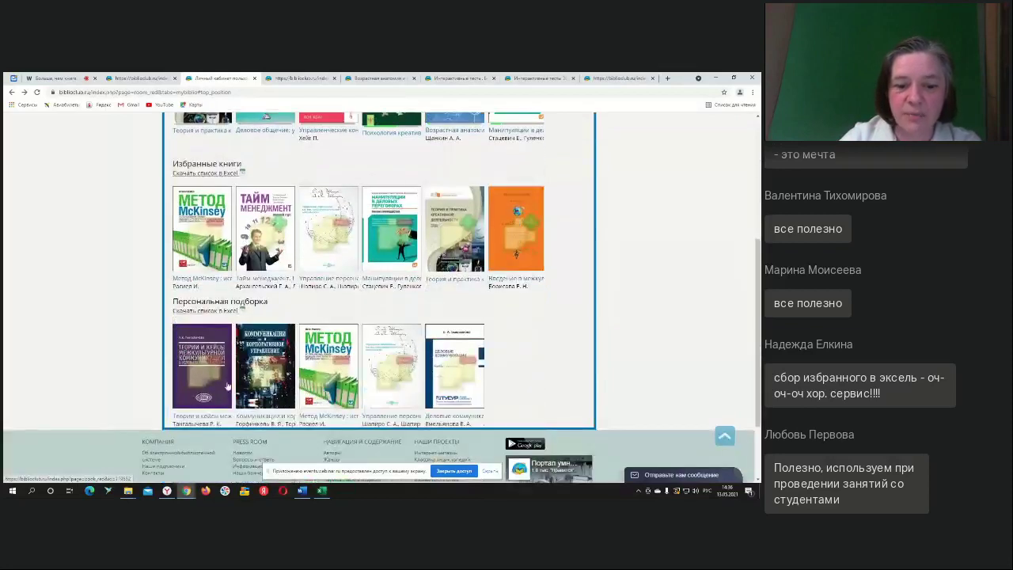
mouse_move(461, 372)
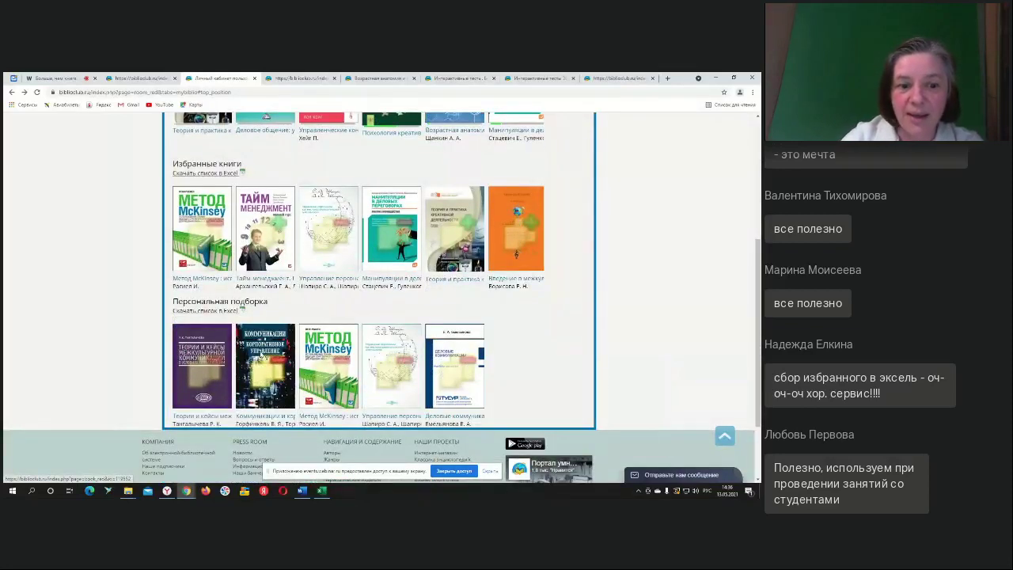
mouse_move(311, 272)
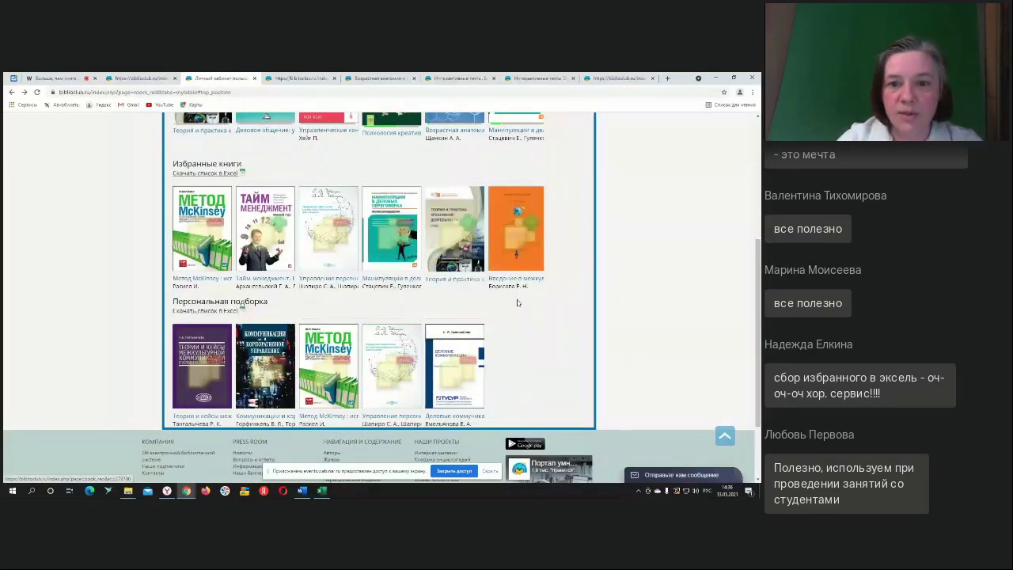
scroll(520, 332, "up", 1)
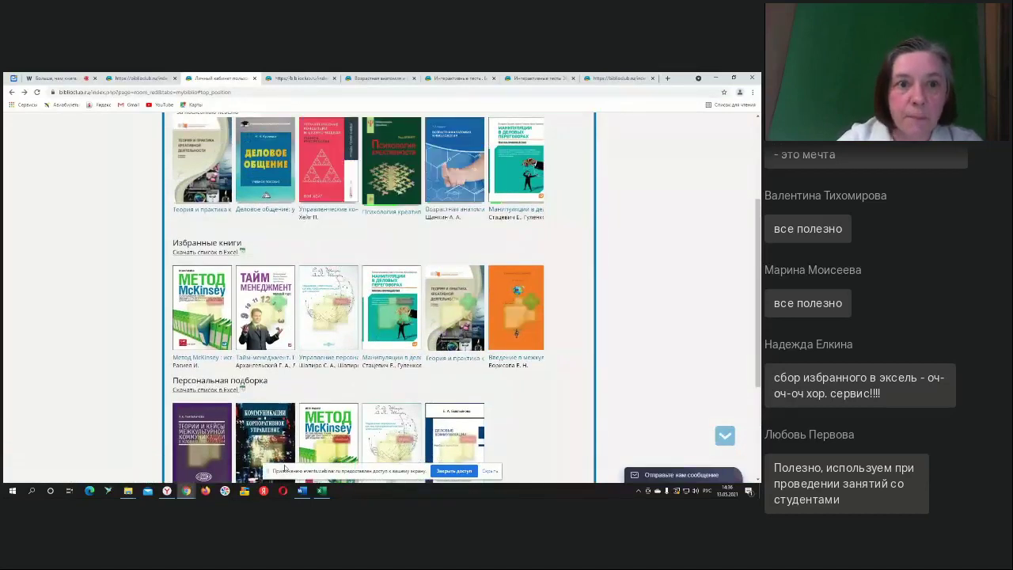
scroll(333, 268, "up", 2)
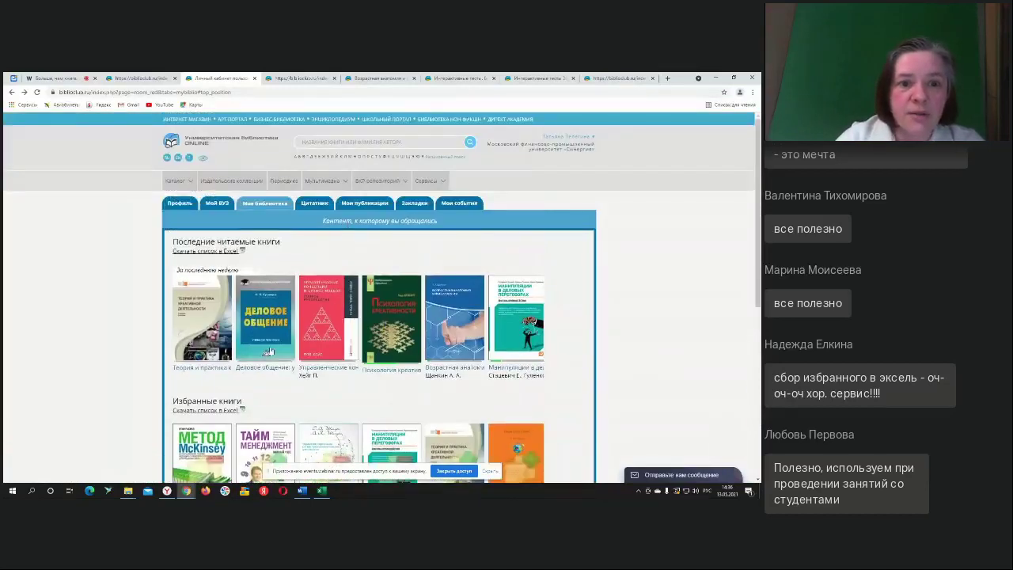
- Switch to the webinar tab in the browser and end the screen demonstration
left_click(50, 79)
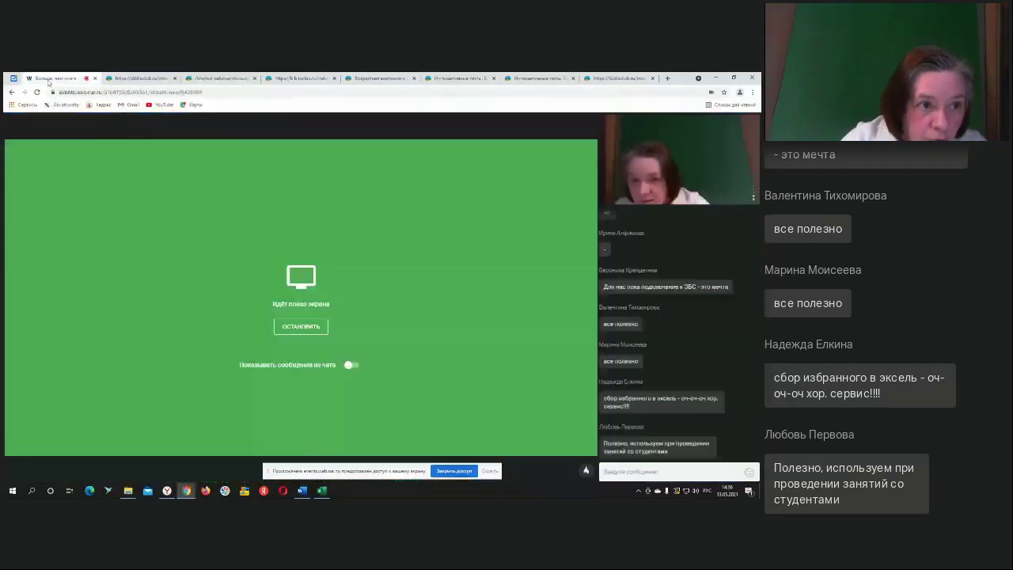
left_click(69, 475)
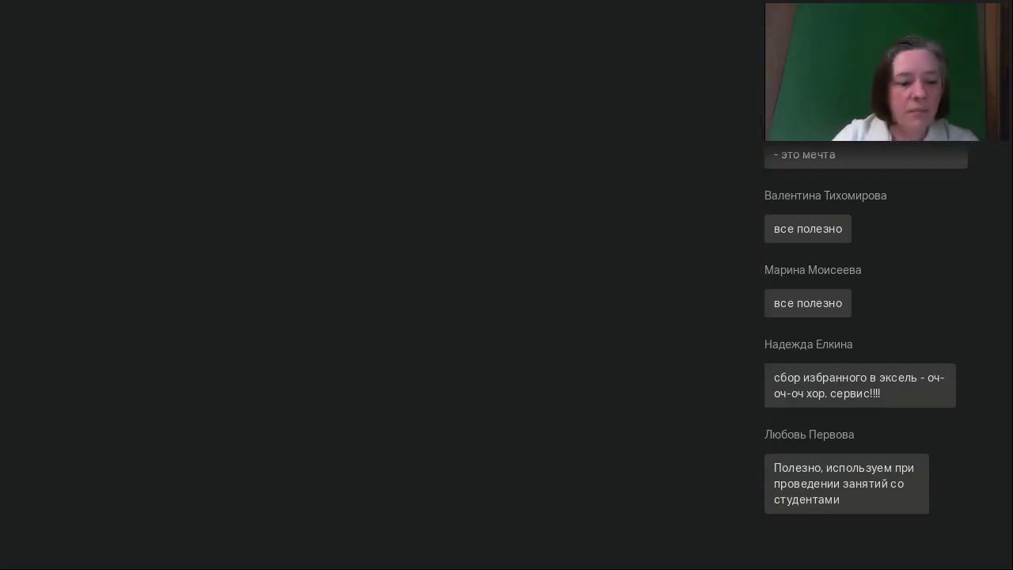
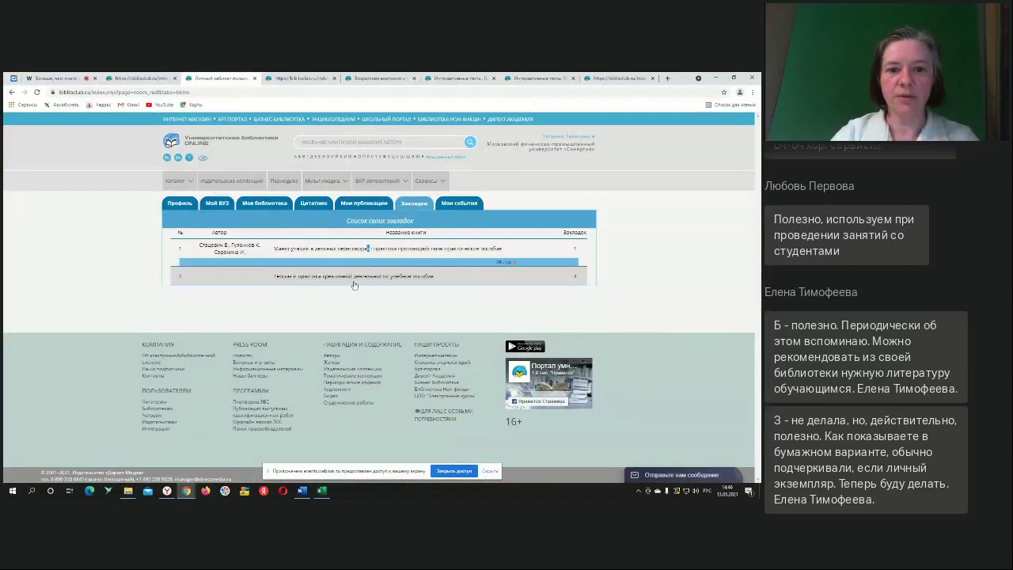
- Expand the bookmarks of «Теория и практика креативной деятельности» and open a bookmark for page 126 in the viewer
left_click(355, 277)
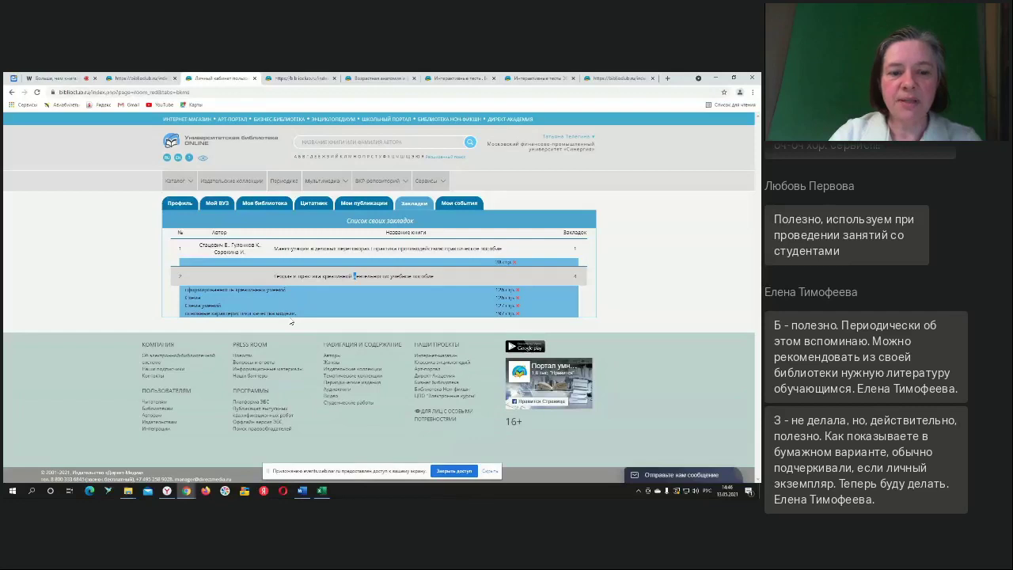
left_click(501, 301)
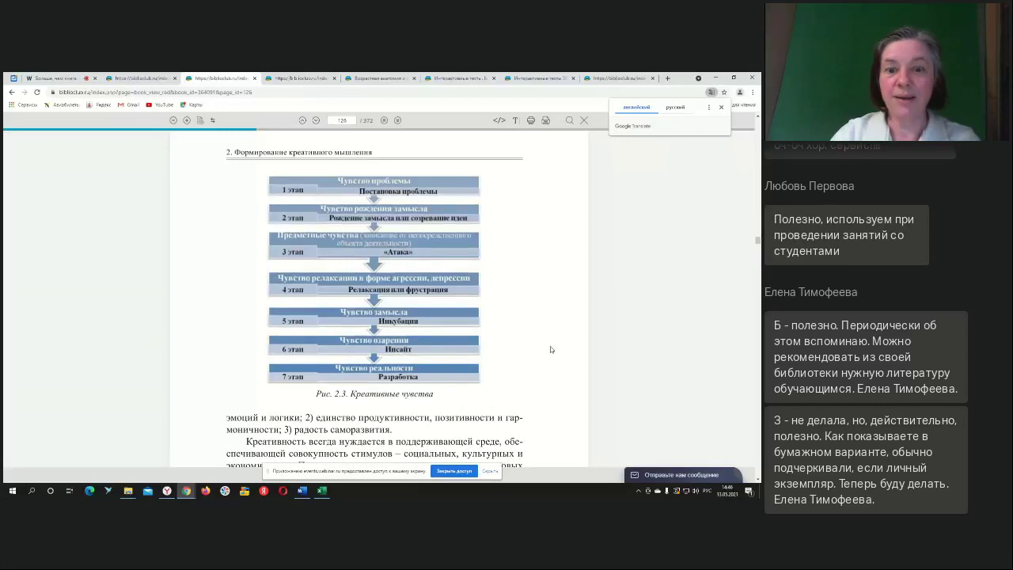
- Examine the bookmarked page with the «Креативные чувства» diagram and its surrounding text, and dismiss the translation prompt
scroll(542, 346, "down", 1)
scroll(541, 345, "down", 6)
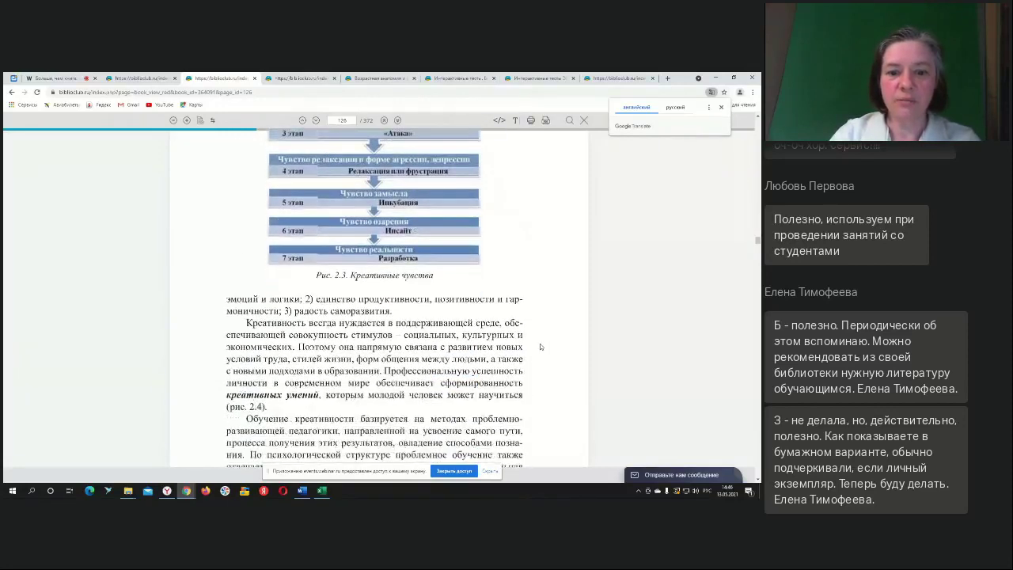
scroll(540, 345, "up", 4)
scroll(540, 346, "up", 1)
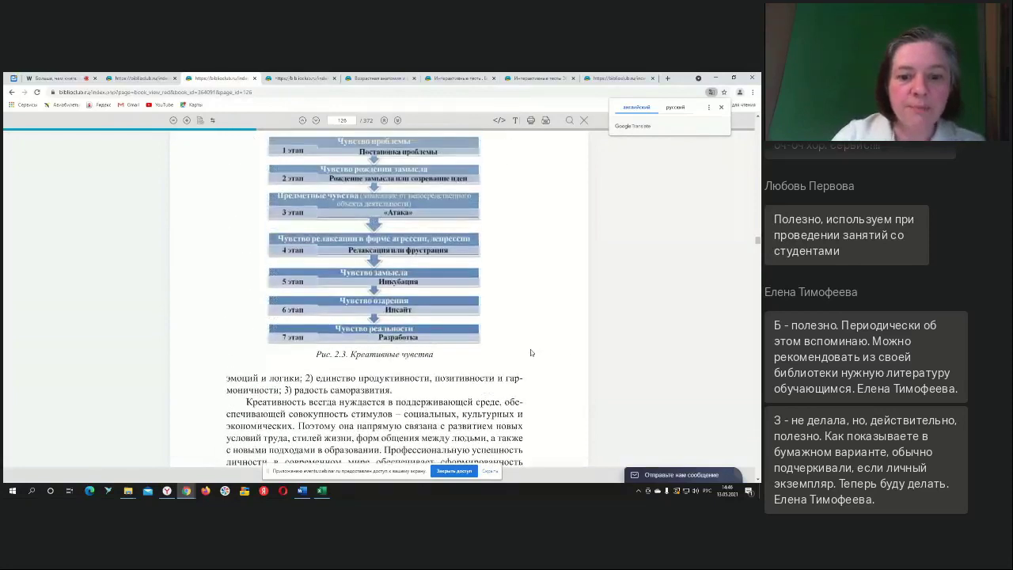
scroll(526, 241, "up", 6)
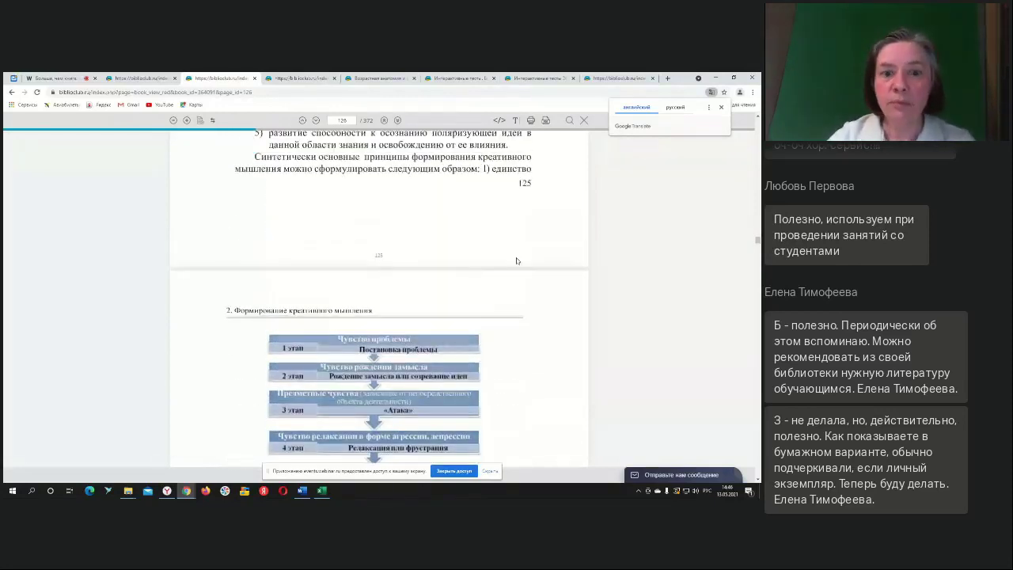
scroll(528, 256, "up", 6)
scroll(518, 259, "down", 11)
scroll(514, 261, "up", 2)
scroll(515, 260, "down", 2)
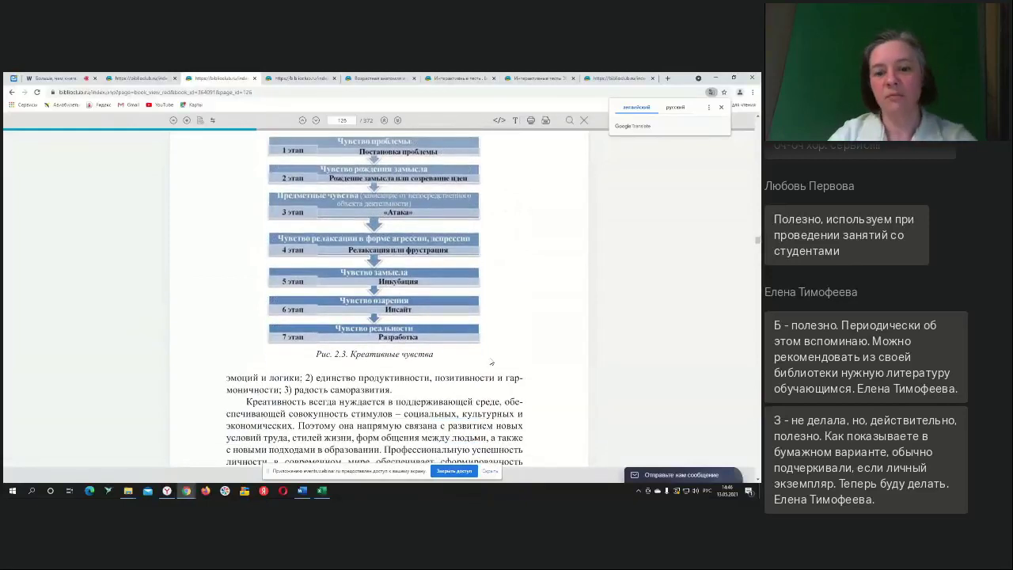
left_click(721, 106)
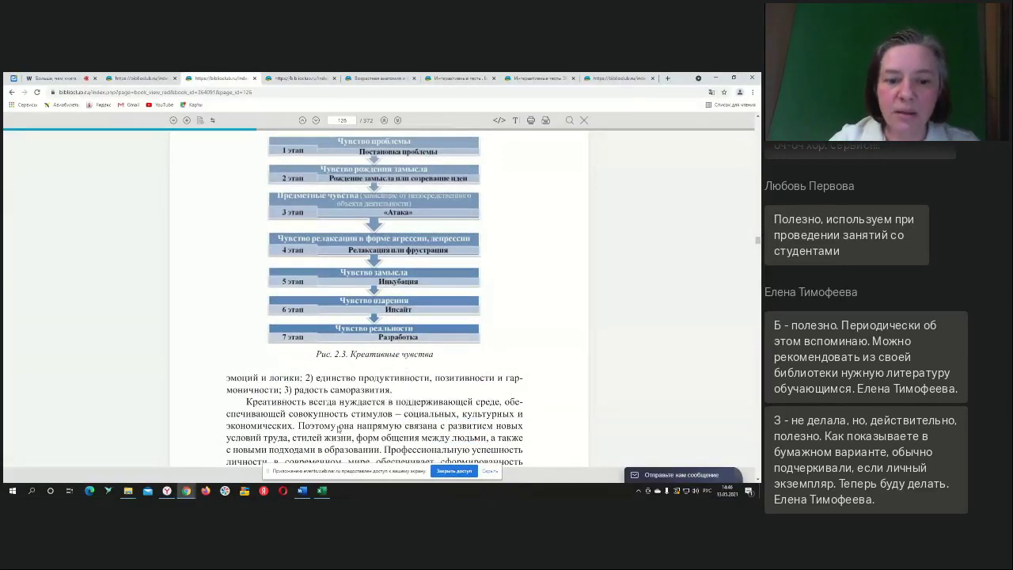
- View the text version of page 126, highlight the passage starting «Поэтому она напрямую связана» as copyable text, and close the text view
scroll(289, 411, "down", 3)
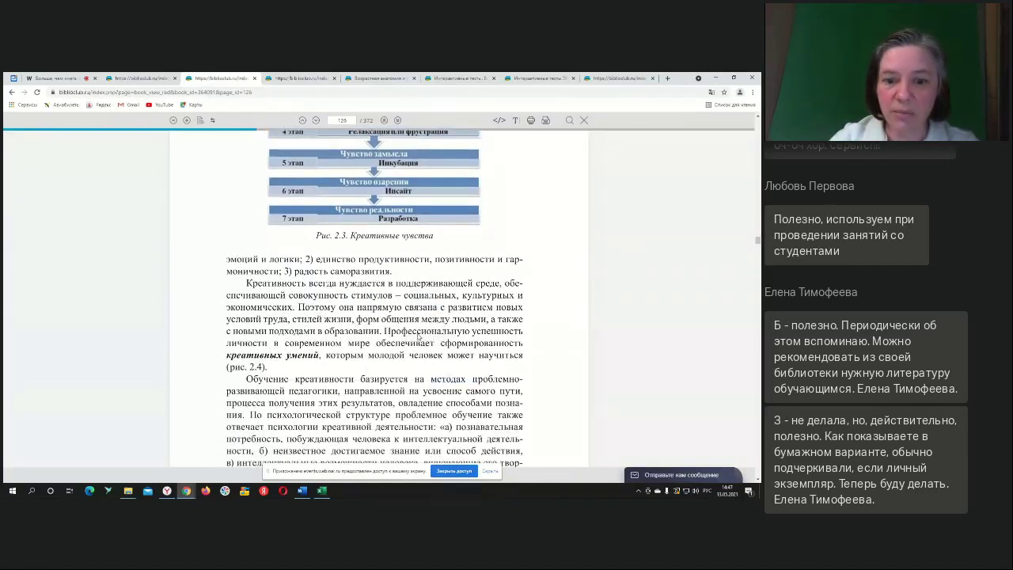
left_click(517, 123)
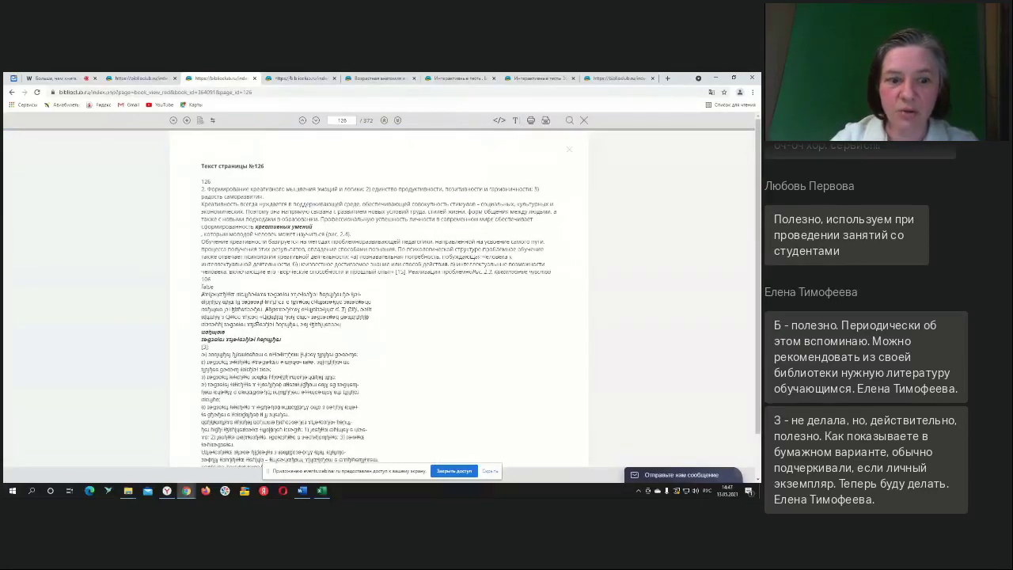
scroll(401, 355, "down", 2)
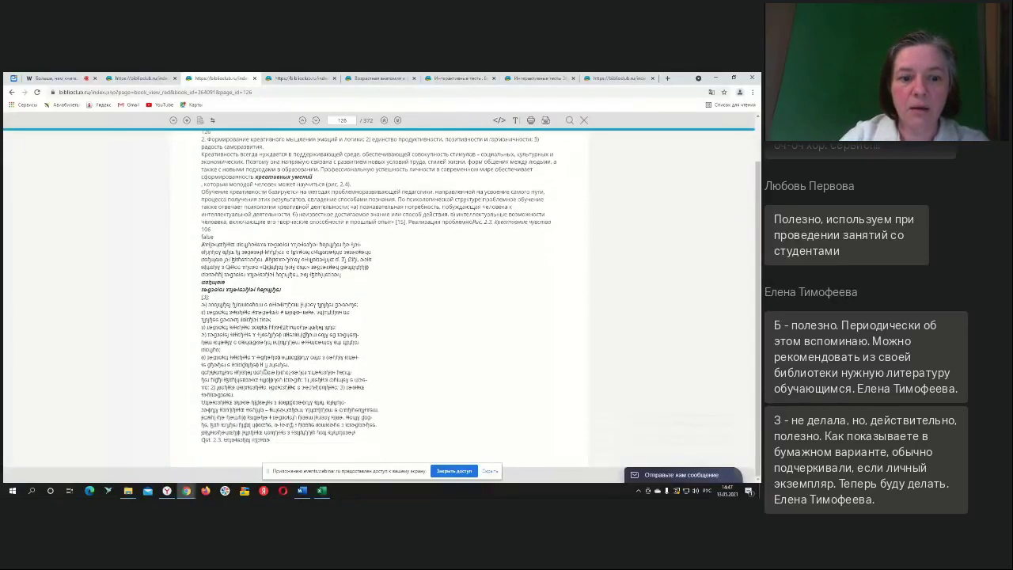
scroll(385, 329, "up", 2)
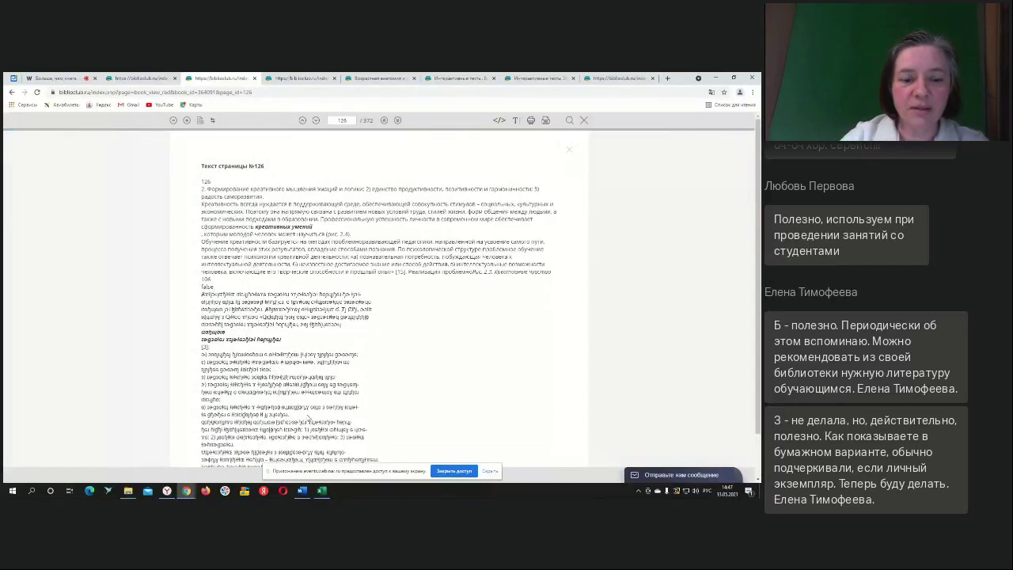
scroll(362, 401, "down", 2)
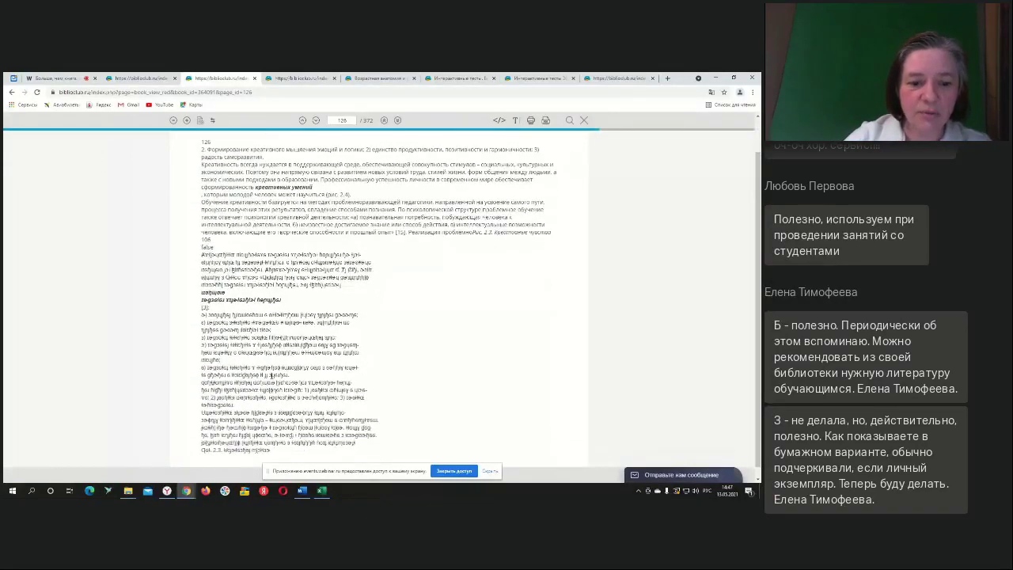
scroll(304, 201, "up", 2)
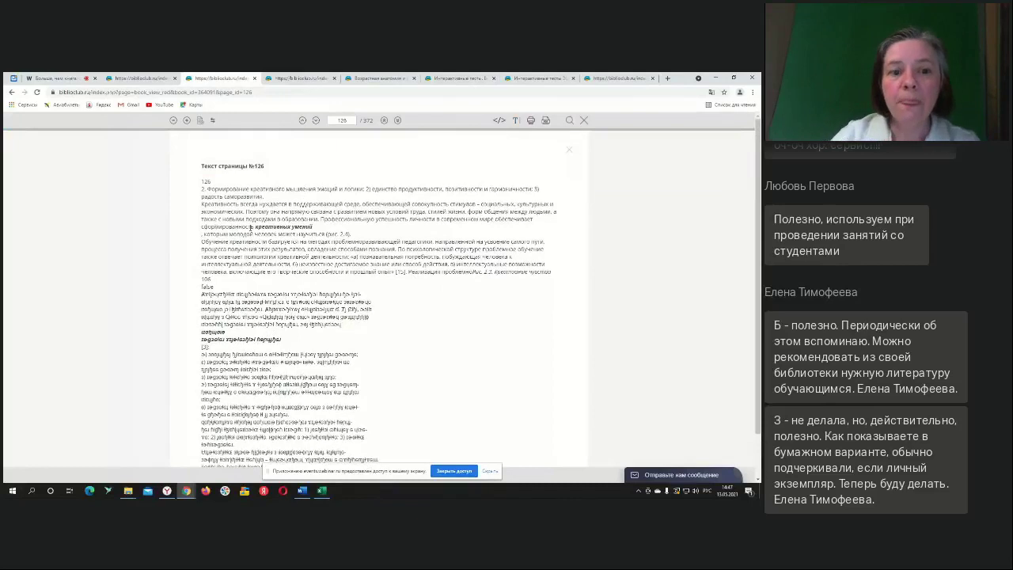
left_click_drag(246, 212, 547, 278)
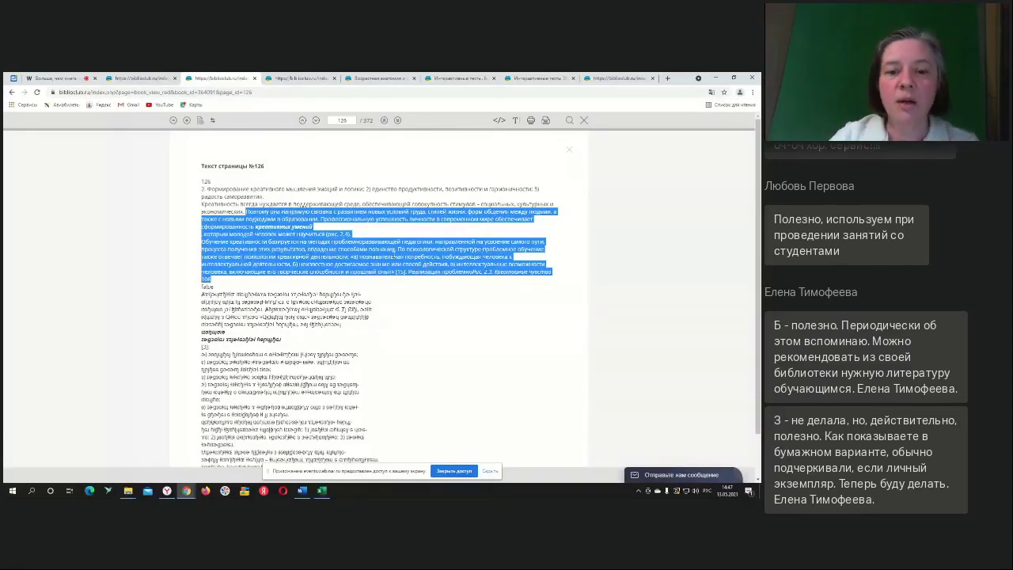
left_click(482, 293)
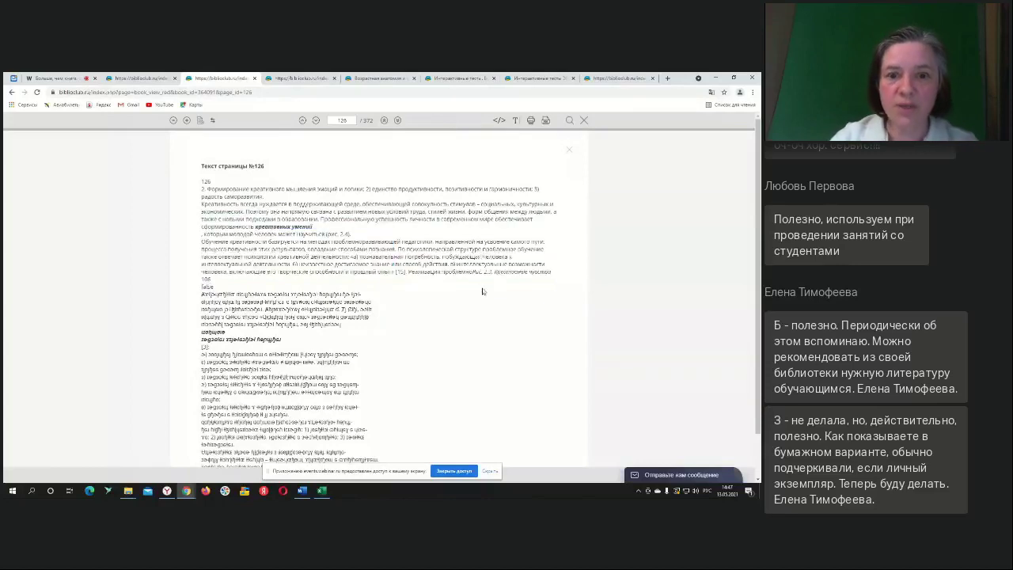
left_click(570, 151)
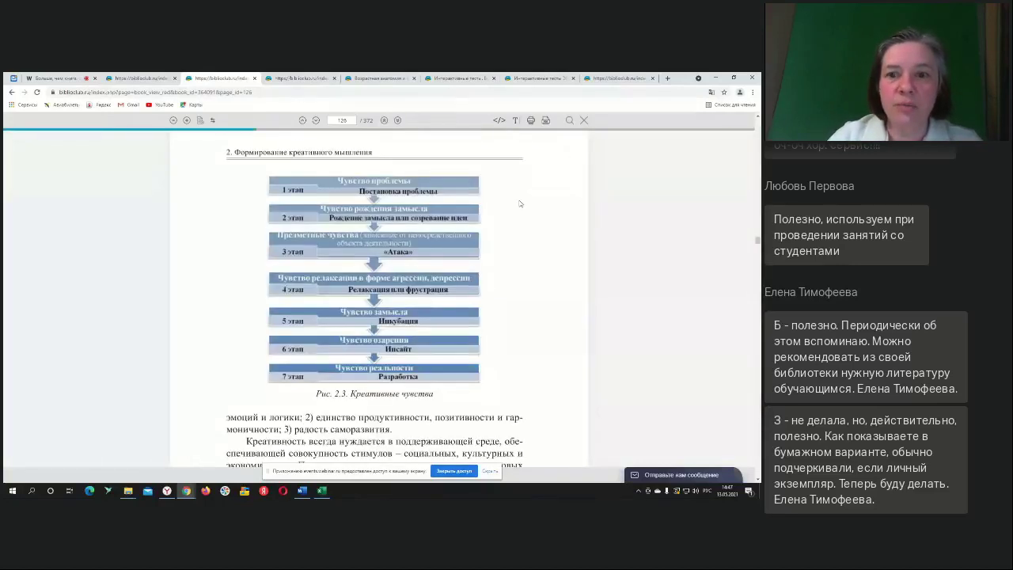
- Look through the neighbouring pages, covering the «Креативные умения» diagram on page 127 and the creative thinking principles on page 125
scroll(512, 249, "down", 3)
scroll(513, 248, "down", 10)
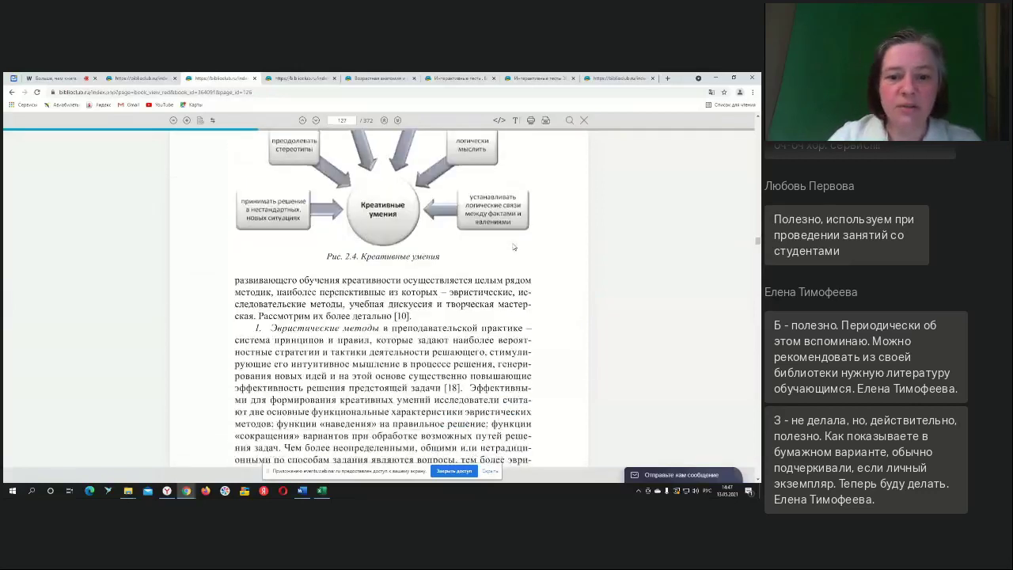
scroll(512, 246, "up", 5)
scroll(511, 246, "up", 15)
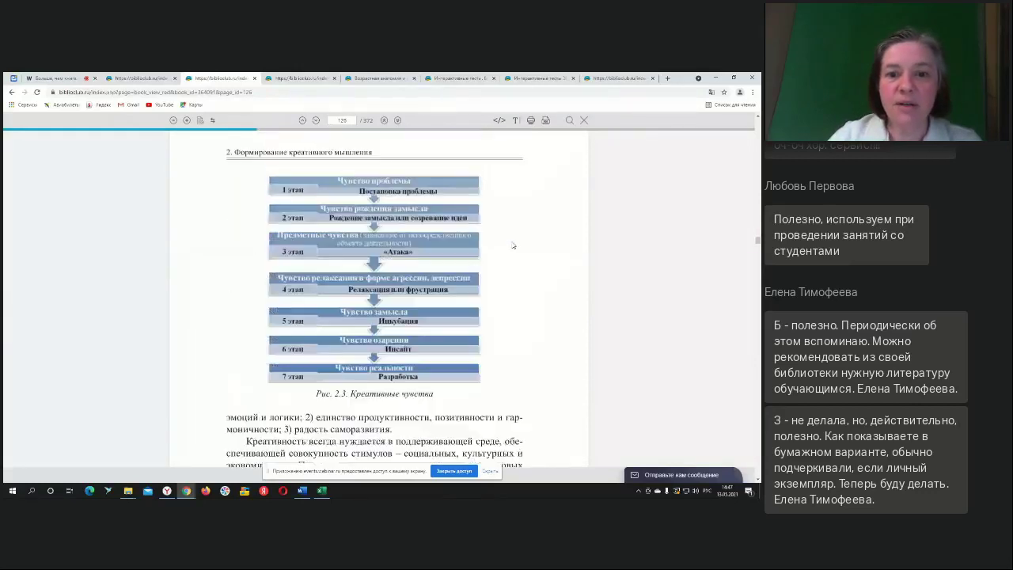
scroll(512, 244, "up", 3)
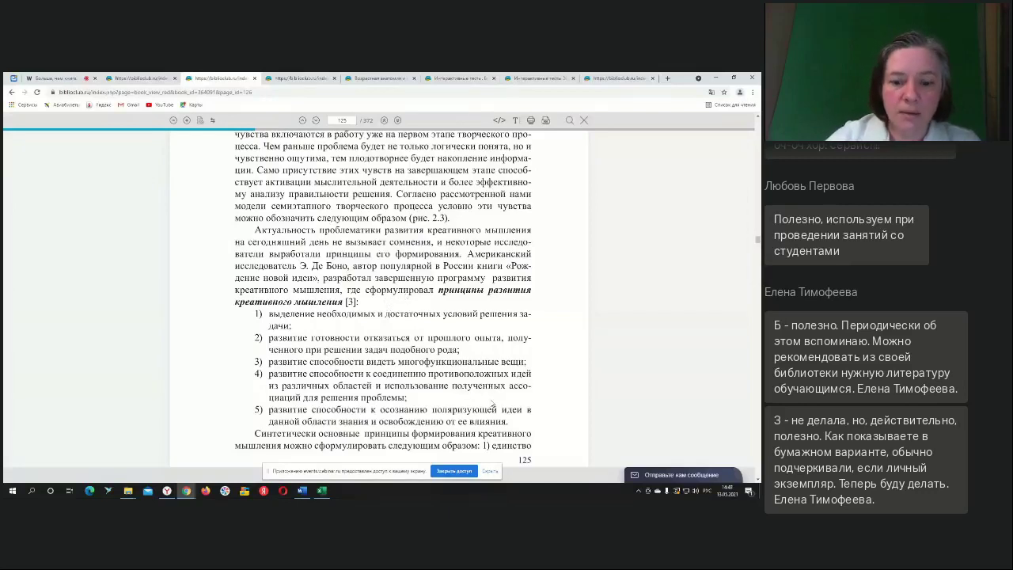
scroll(472, 407, "down", 1)
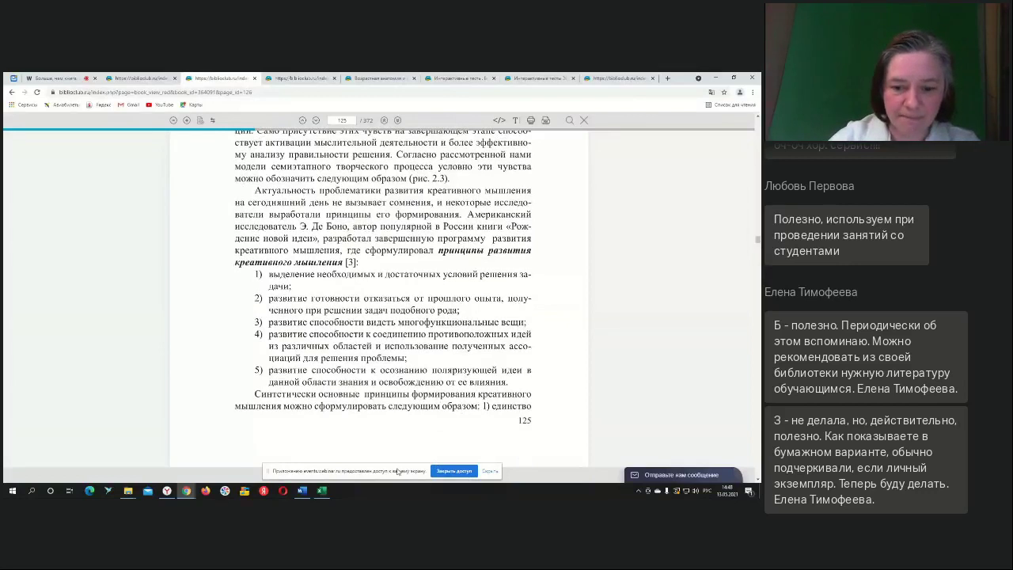
- Move the screen-sharing notice off the viewer's controls and show the bookmarks of this book
left_click_drag(398, 469, 660, 456)
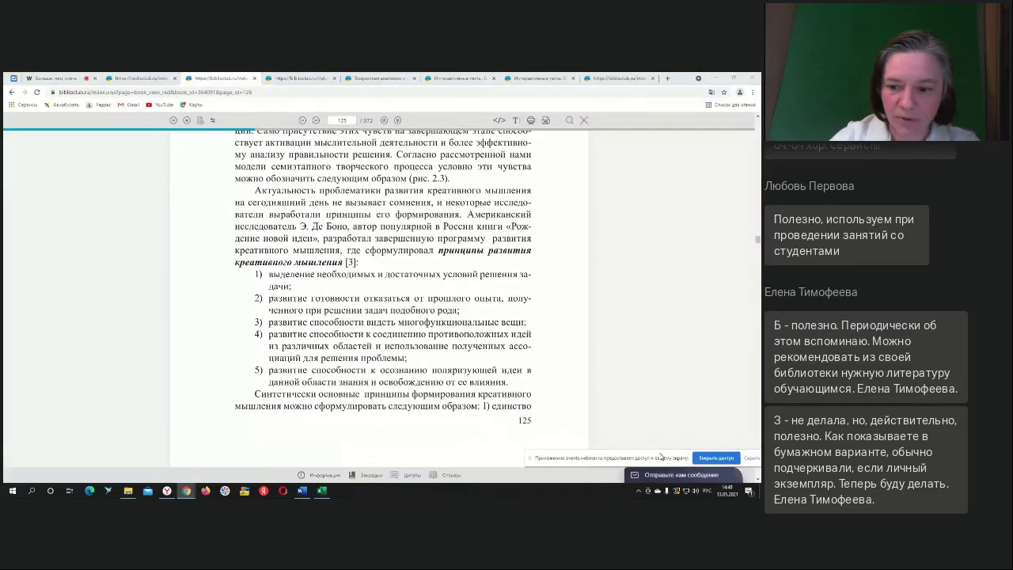
left_click(359, 479)
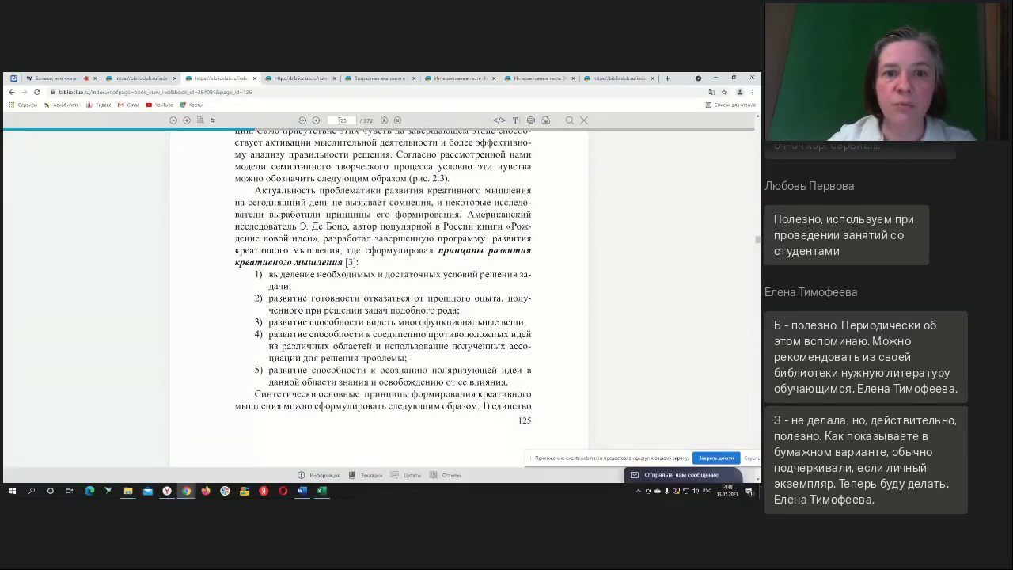
left_click(366, 475)
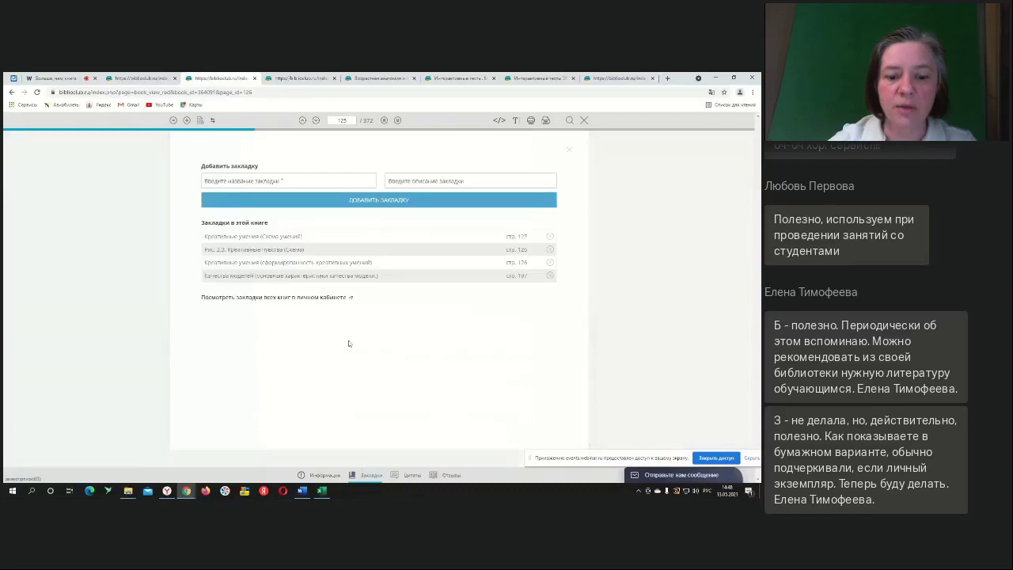
- Add a bookmark to page 125 named «1» with the description «Что-то важное стр.125»
left_click(233, 183)
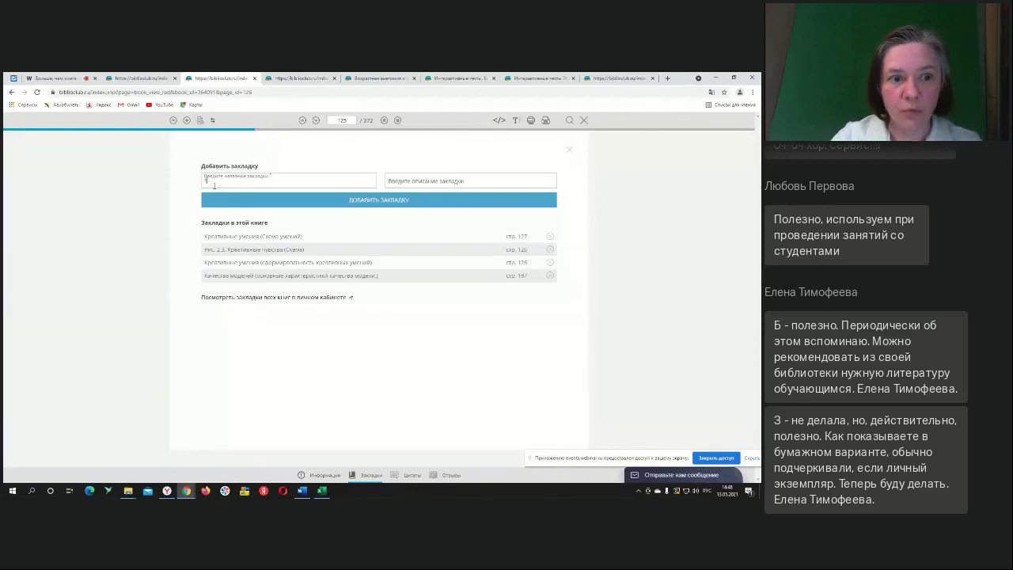
left_click(418, 182)
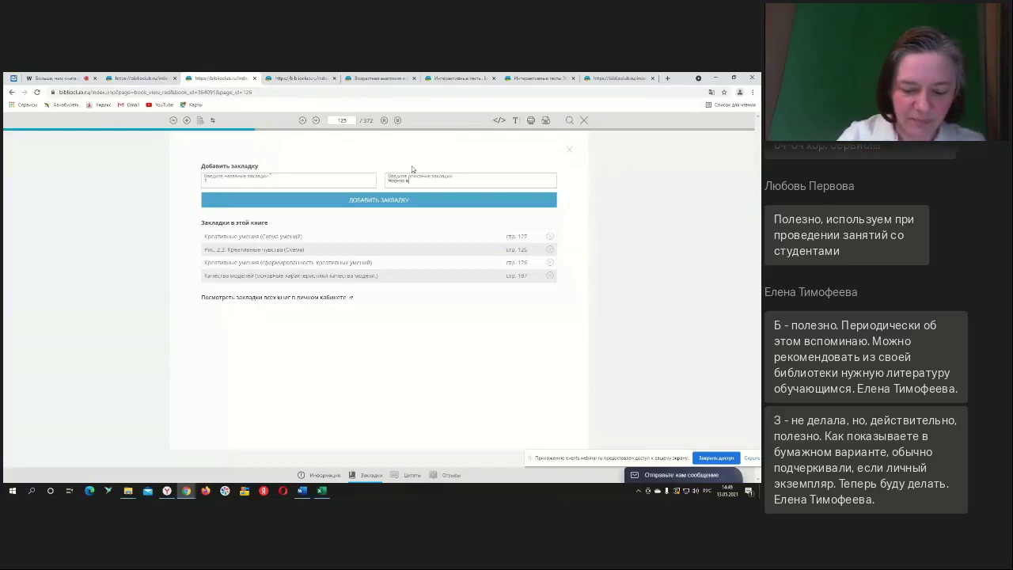
type("ное")
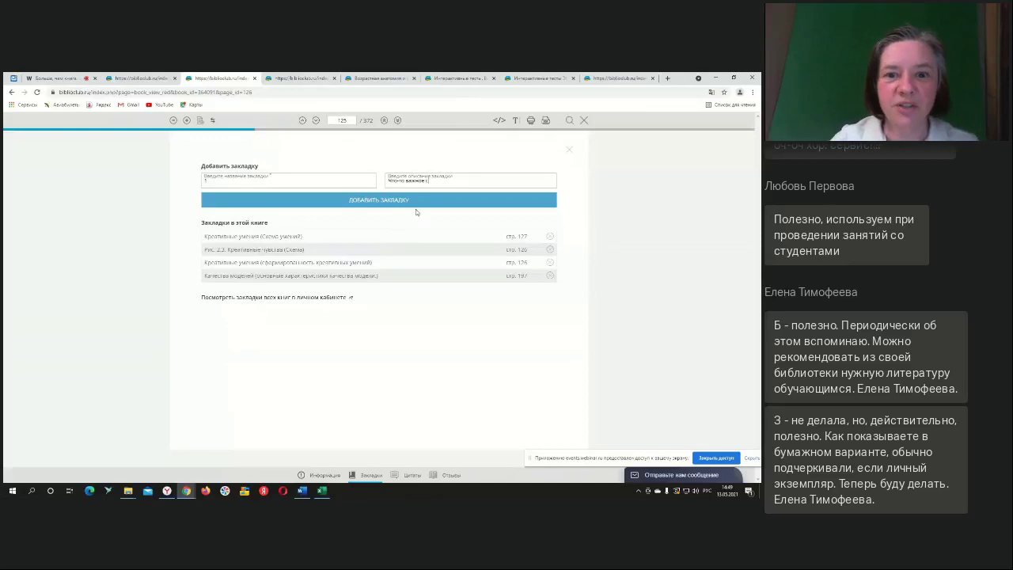
type(" стр.12")
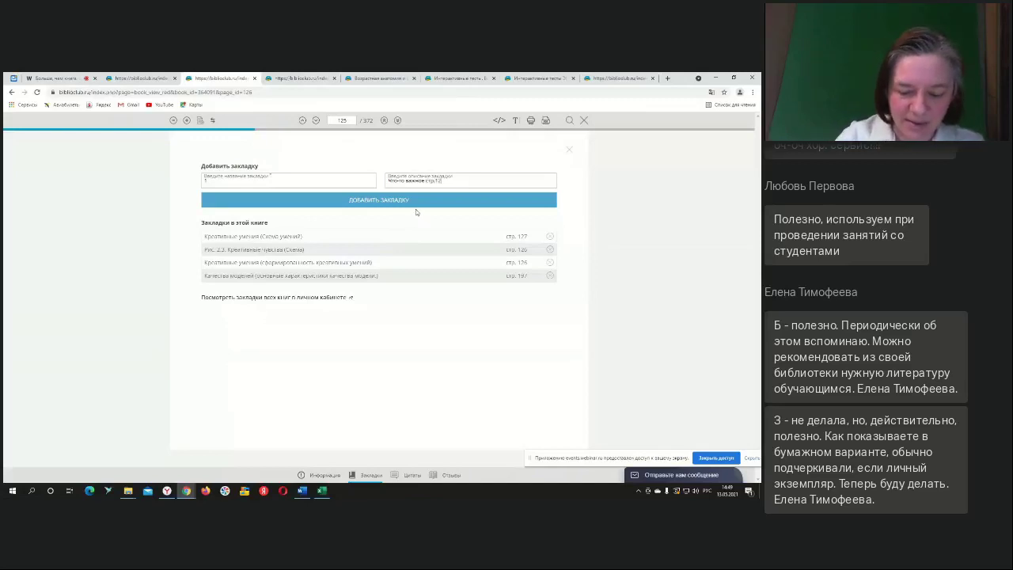
type("5")
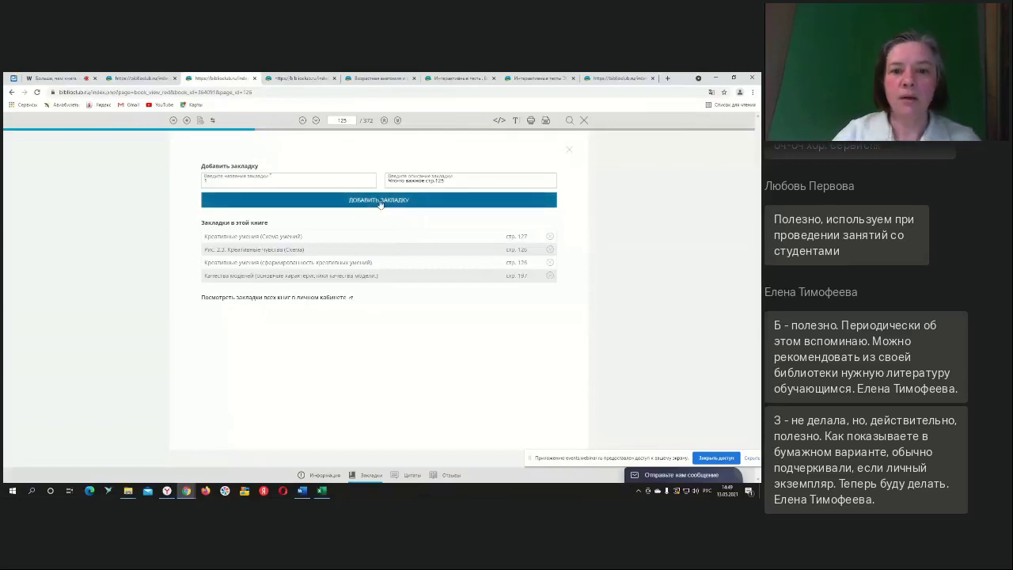
left_click(385, 203)
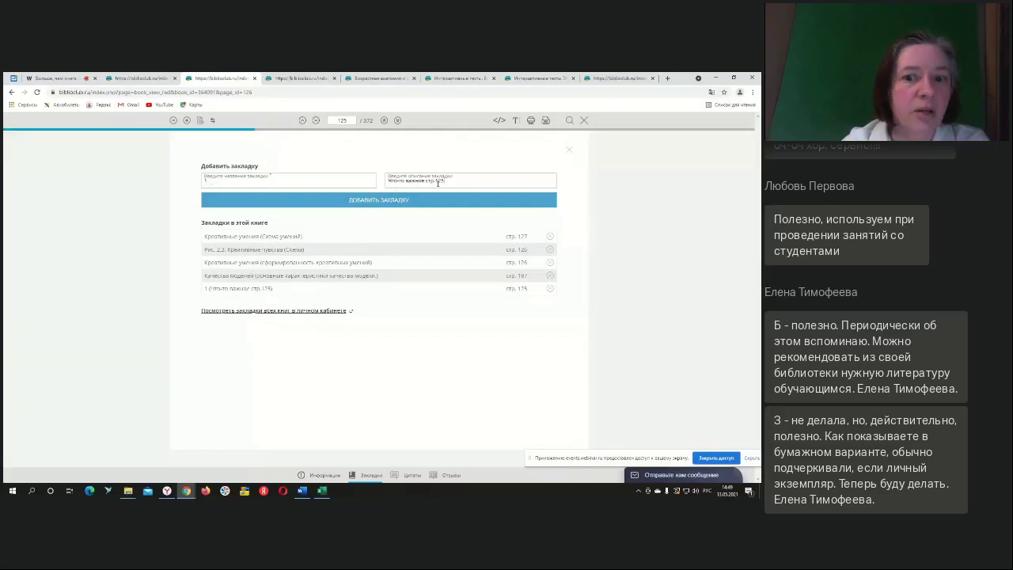
- View all bookmarks in the personal account, expanding and collapsing those of «Теория и практика креативной деятельности»
left_click(271, 311)
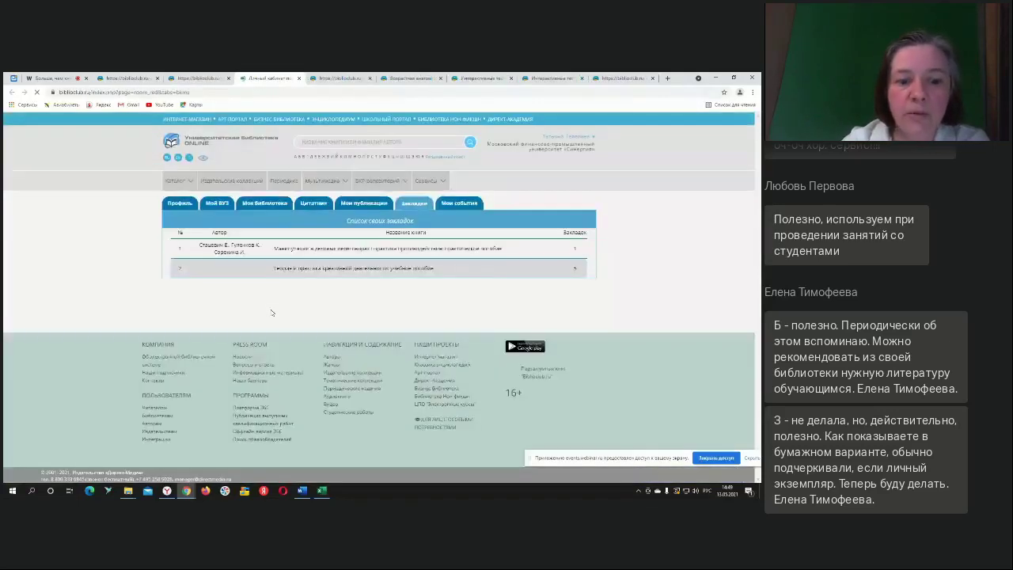
left_click(369, 270)
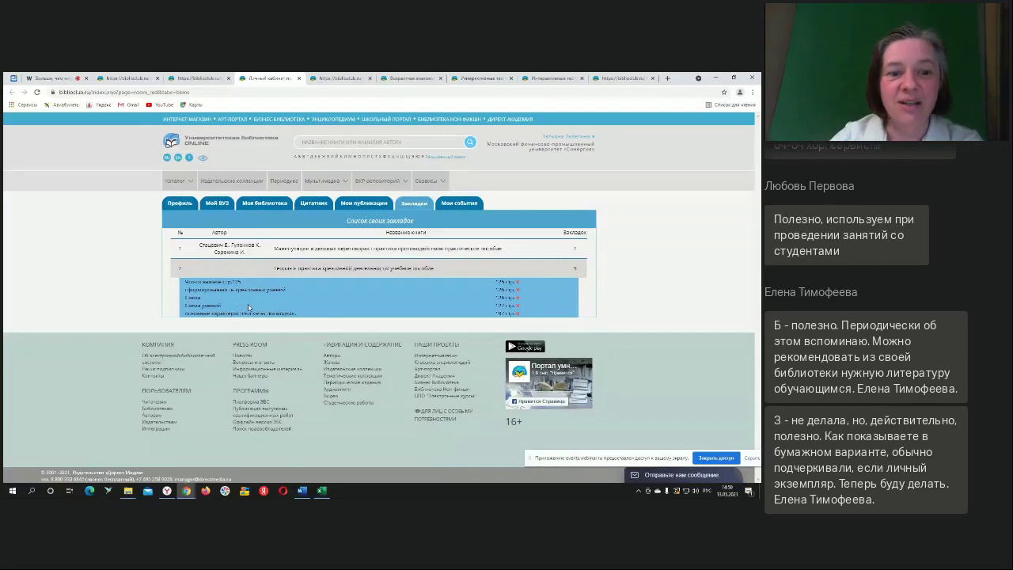
left_click(338, 271)
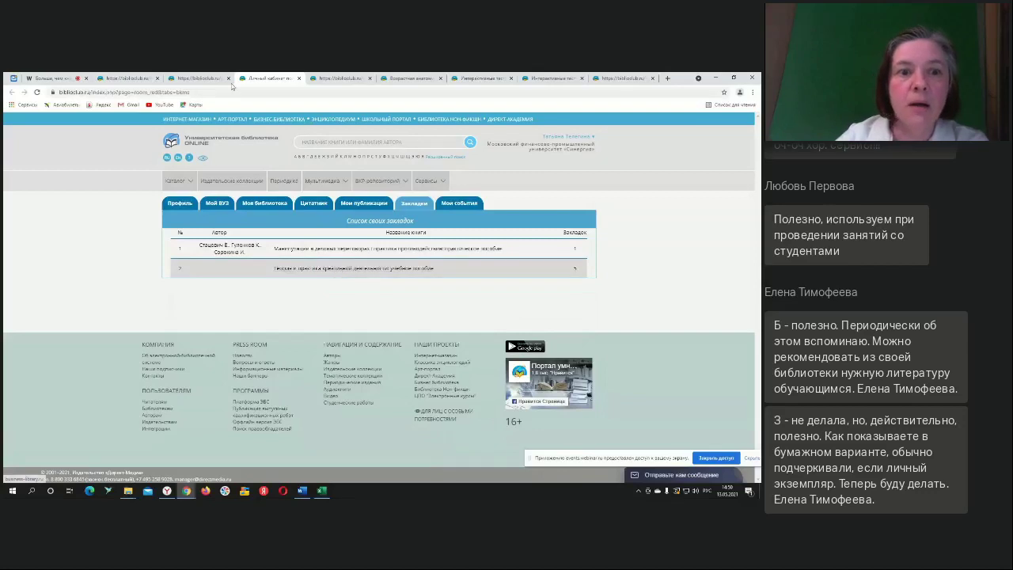
- In the viewer opened at page 197, generate the embed code for pages 125 to 127 and close the code form
left_click(332, 79)
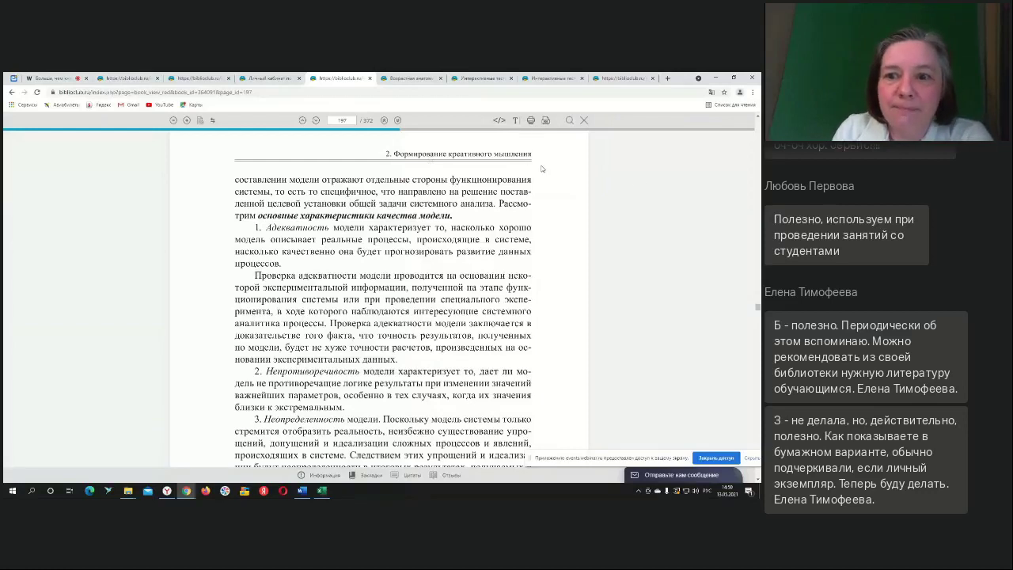
left_click(499, 123)
left_click_drag(342, 203, 324, 201)
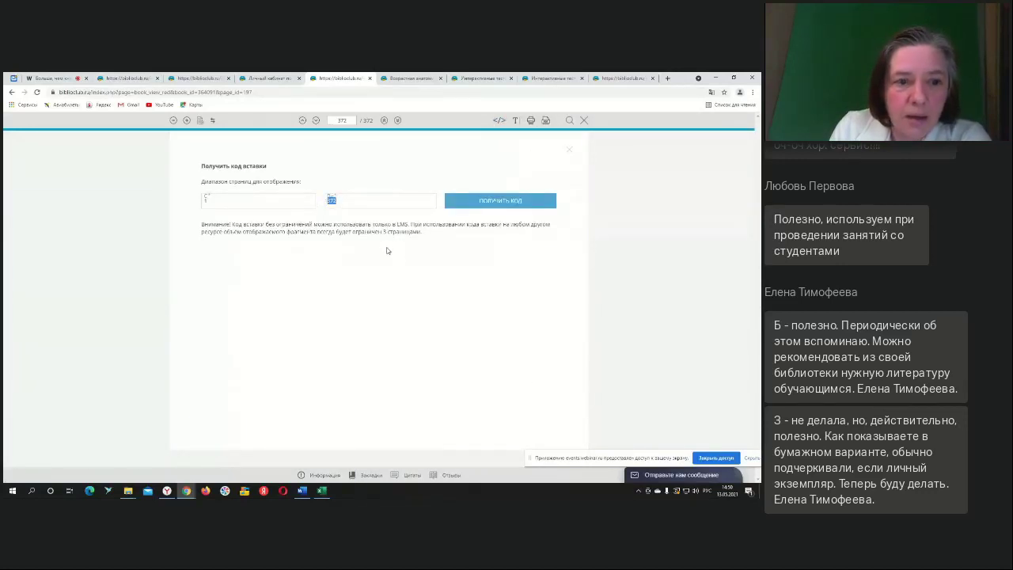
left_click(229, 204)
type("25")
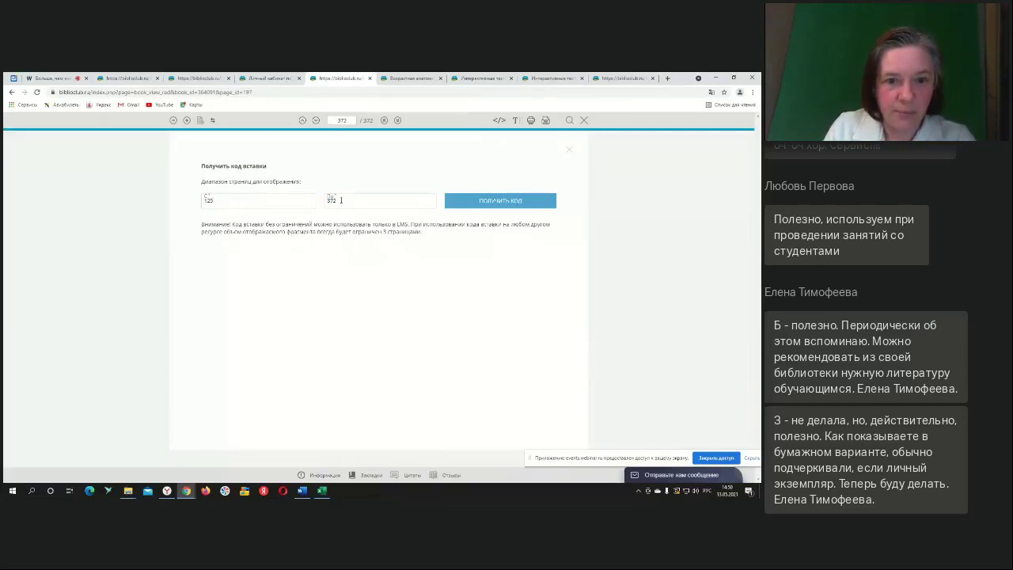
left_click_drag(340, 200, 328, 201)
type("12")
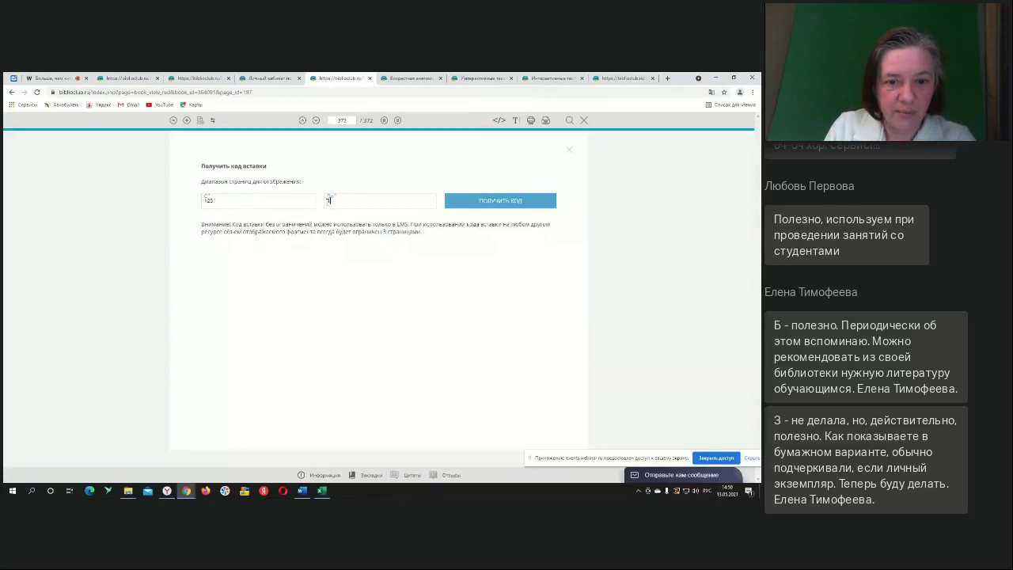
type("7")
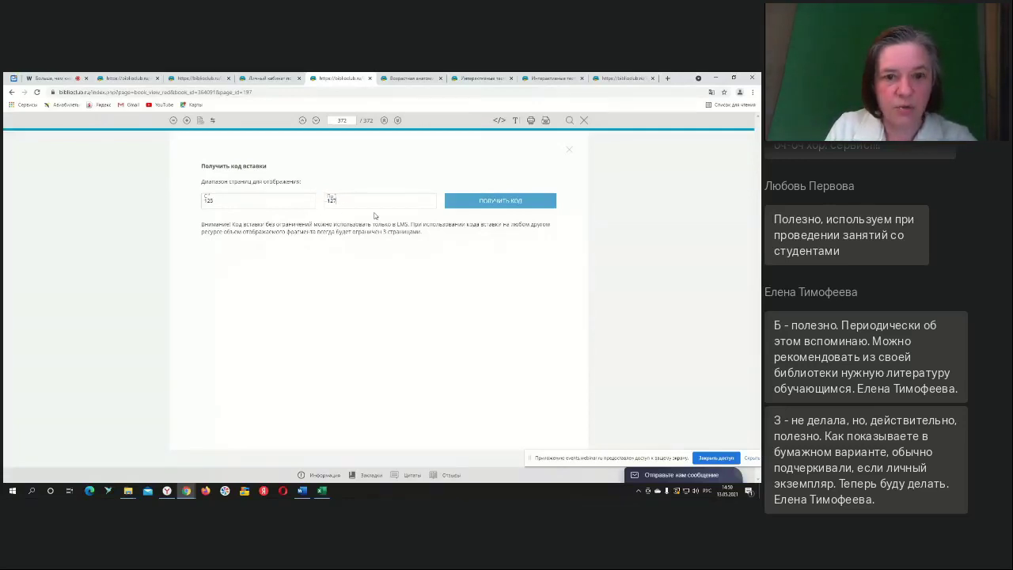
left_click(498, 202)
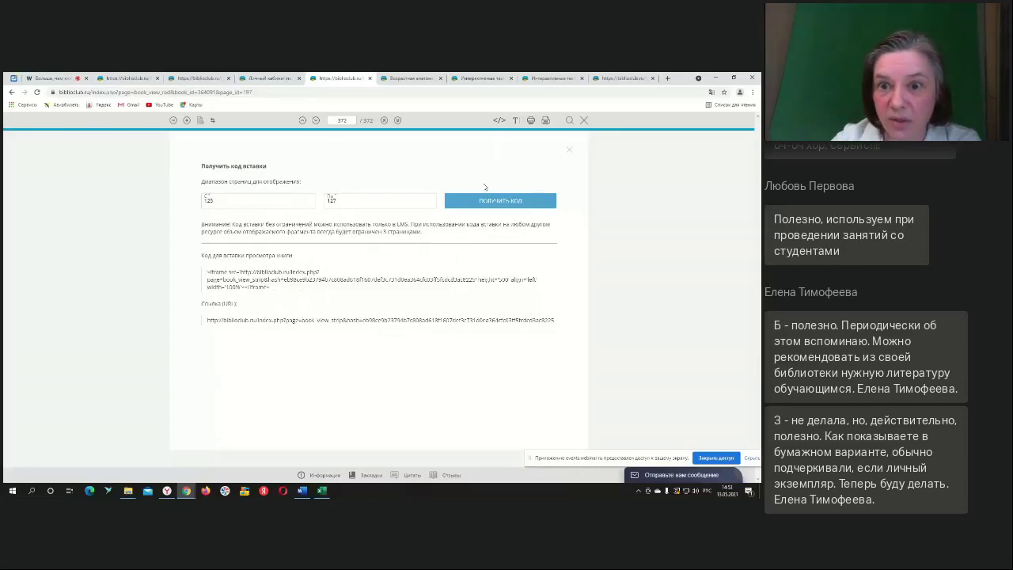
left_click(570, 150)
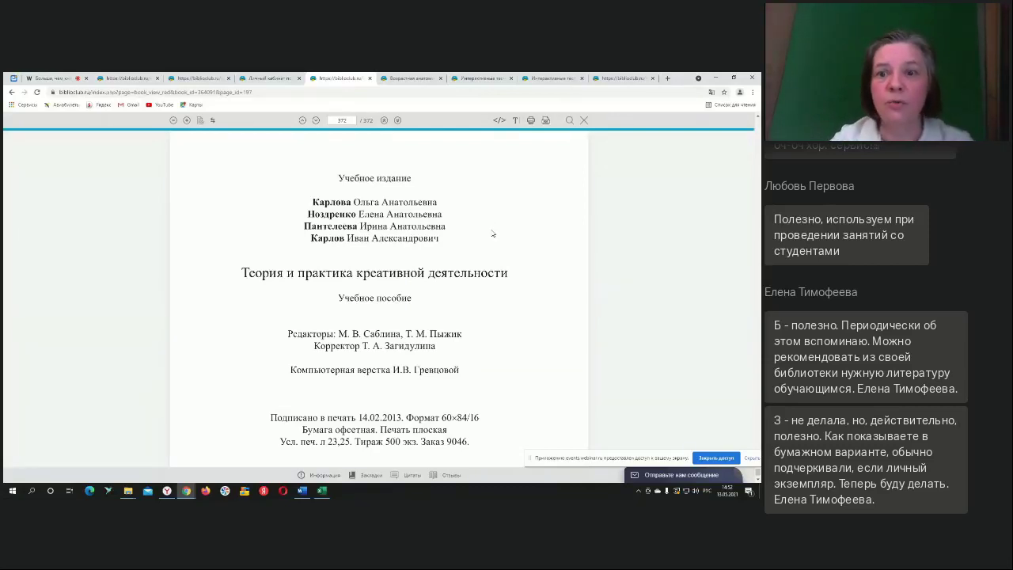
- Go from the book's last page to page 126 with the «Креативные чувства» diagram
scroll(471, 229, "down", 2)
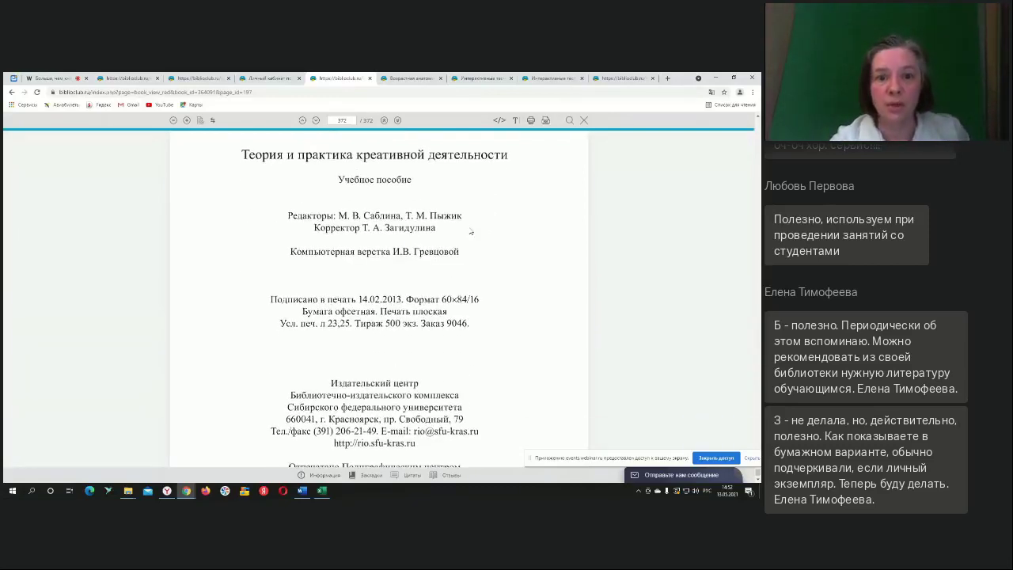
scroll(458, 198, "up", 3)
left_click_drag(351, 121, 338, 123)
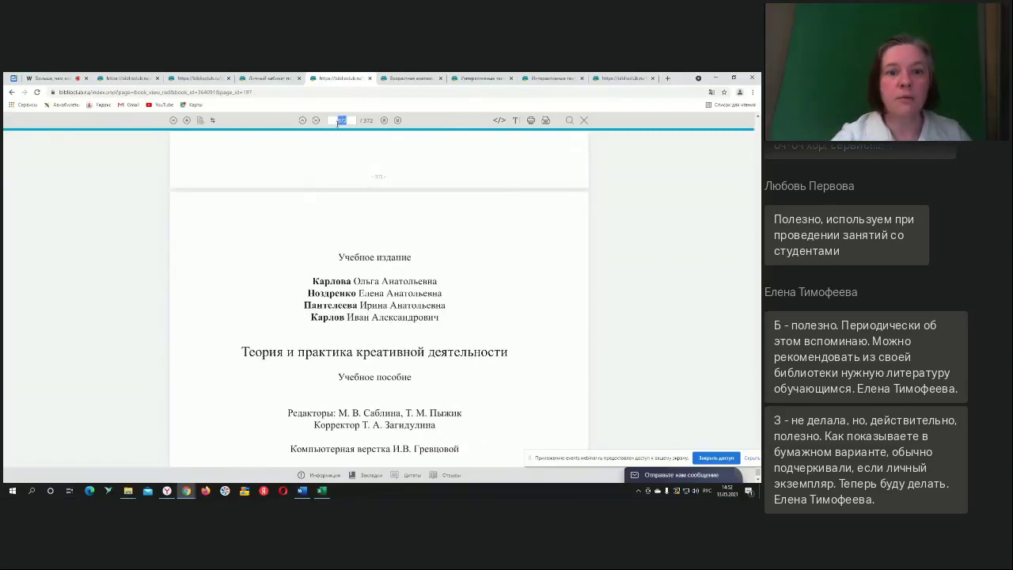
type("125")
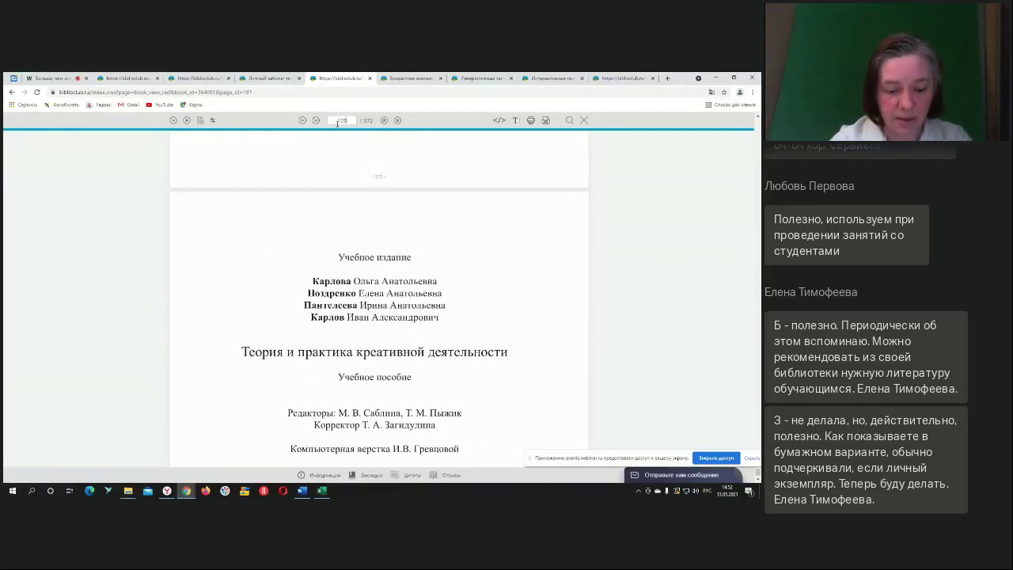
key("Return")
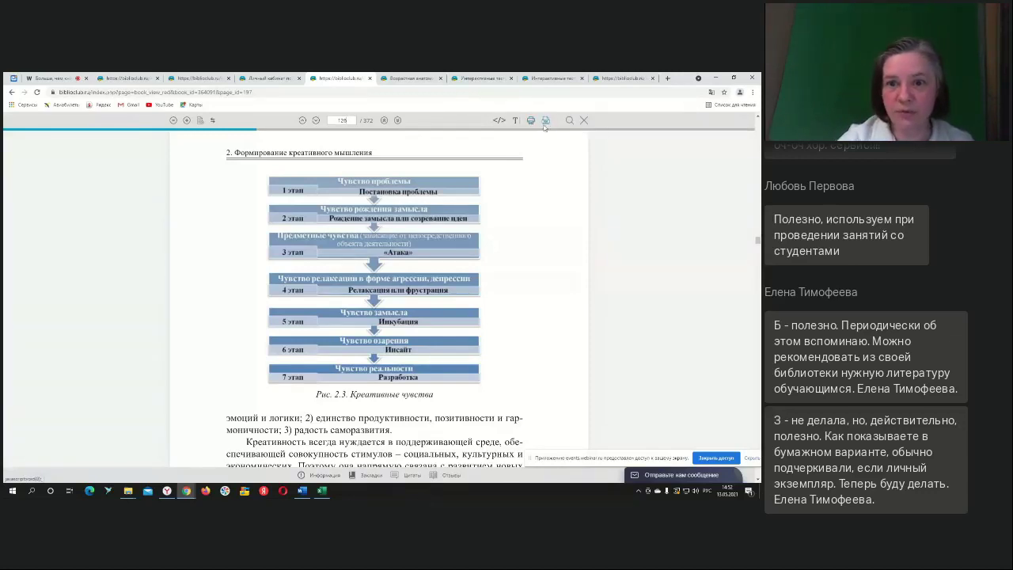
- Try to copy a book fragment starting at page 12 and running to a page beyond 150
left_click(547, 121)
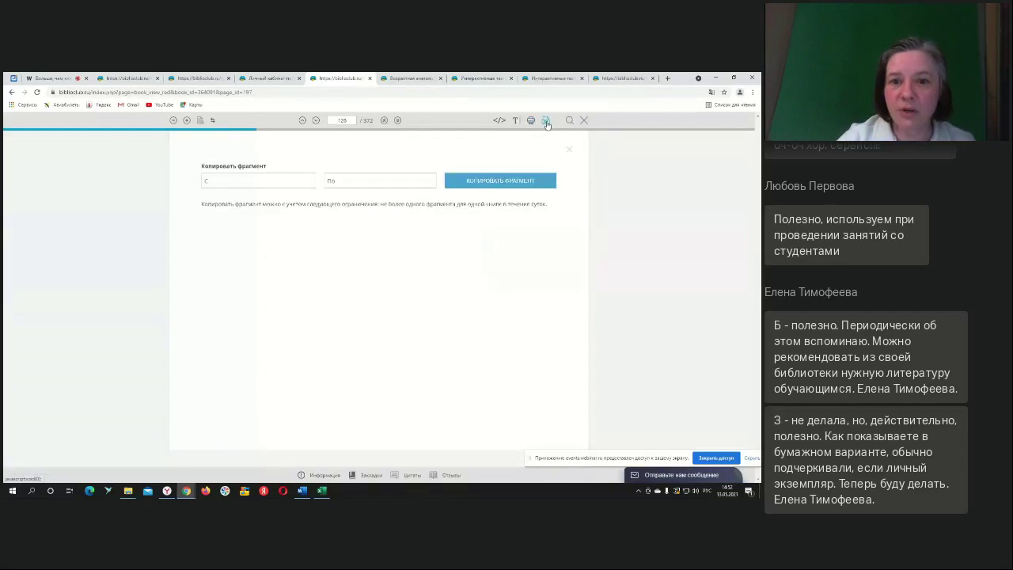
left_click(253, 182)
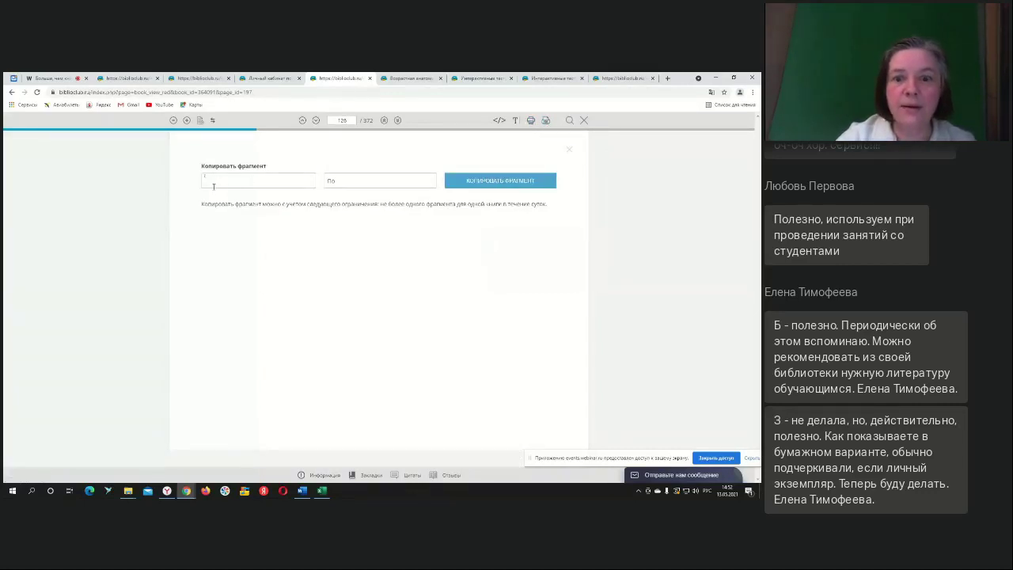
type("12")
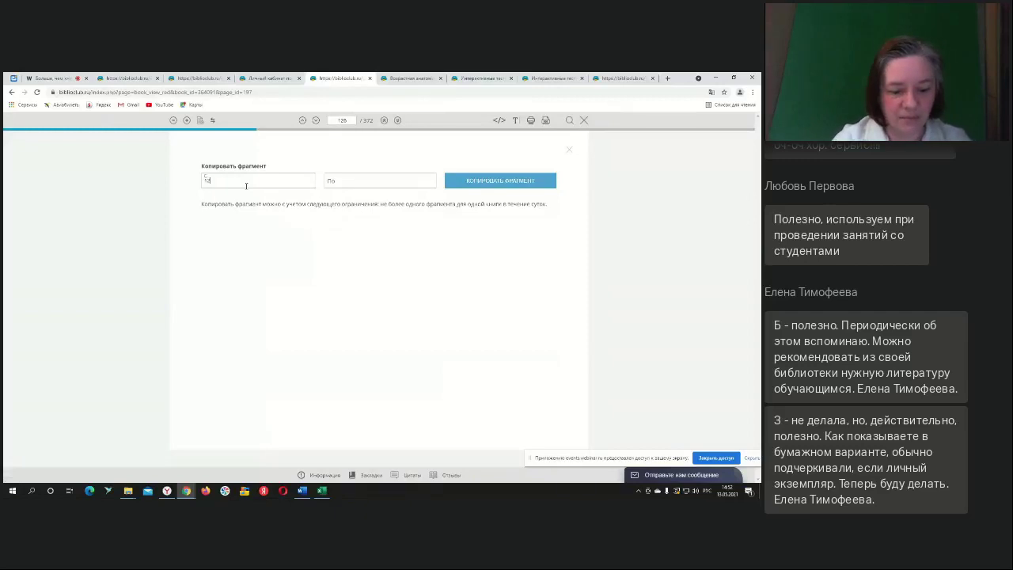
type("6")
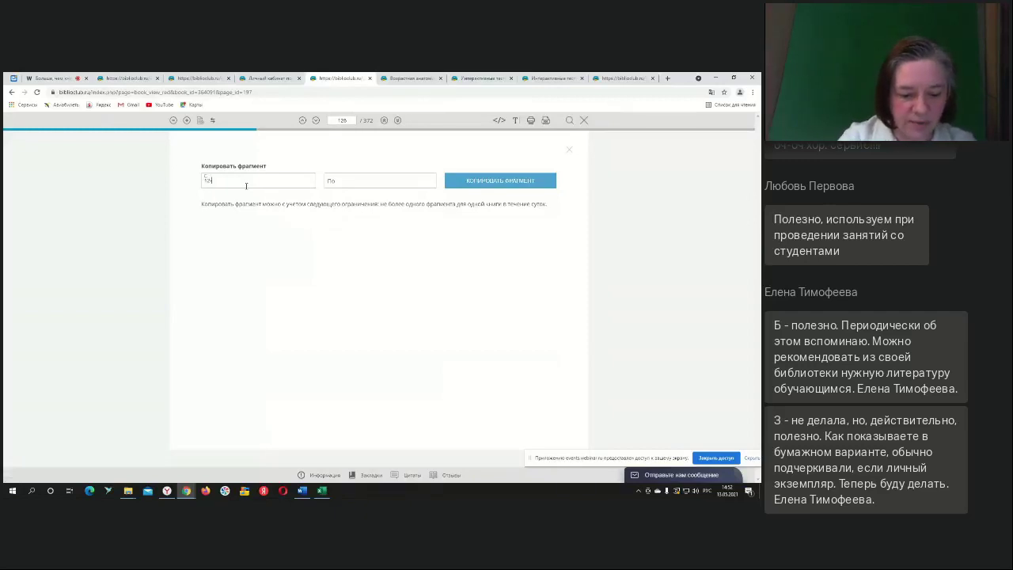
type("8")
key("BackSpace")
key("BackSpace")
key("BackSpace")
key("BackSpace")
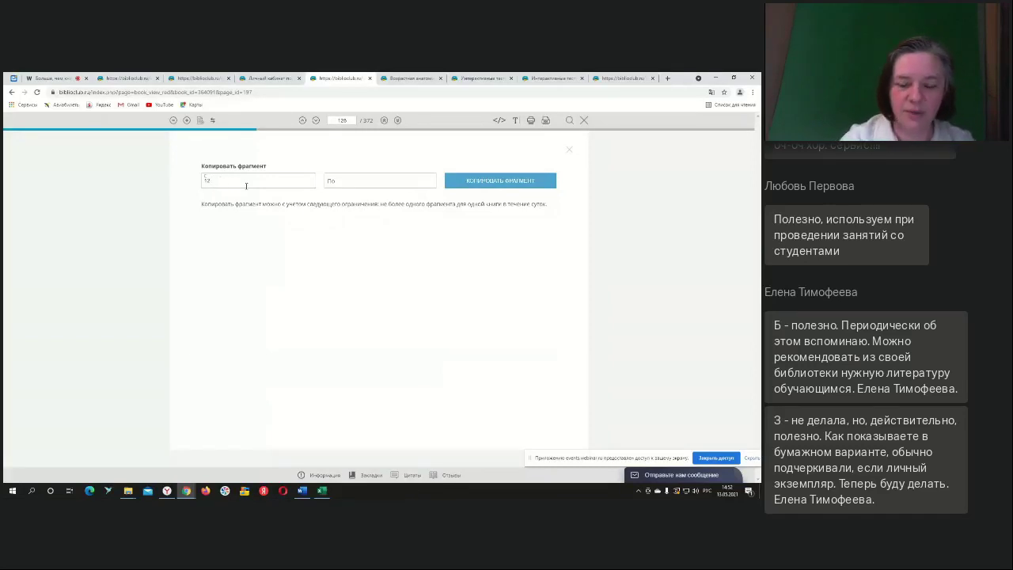
left_click(352, 180)
type("195")
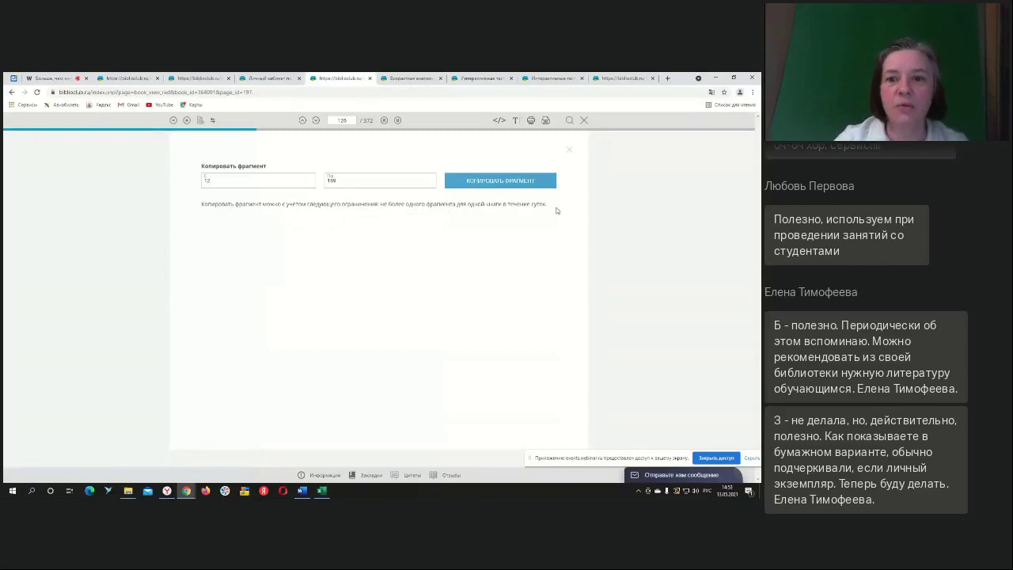
left_click(495, 183)
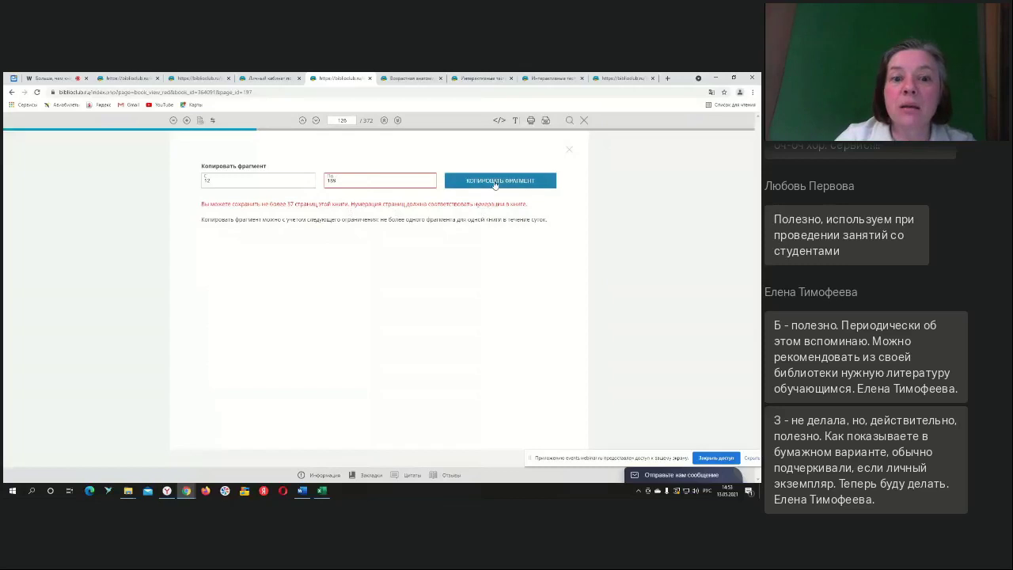
- Set the fragment range to pages 1 to 36 and request the copy
double_click(332, 181)
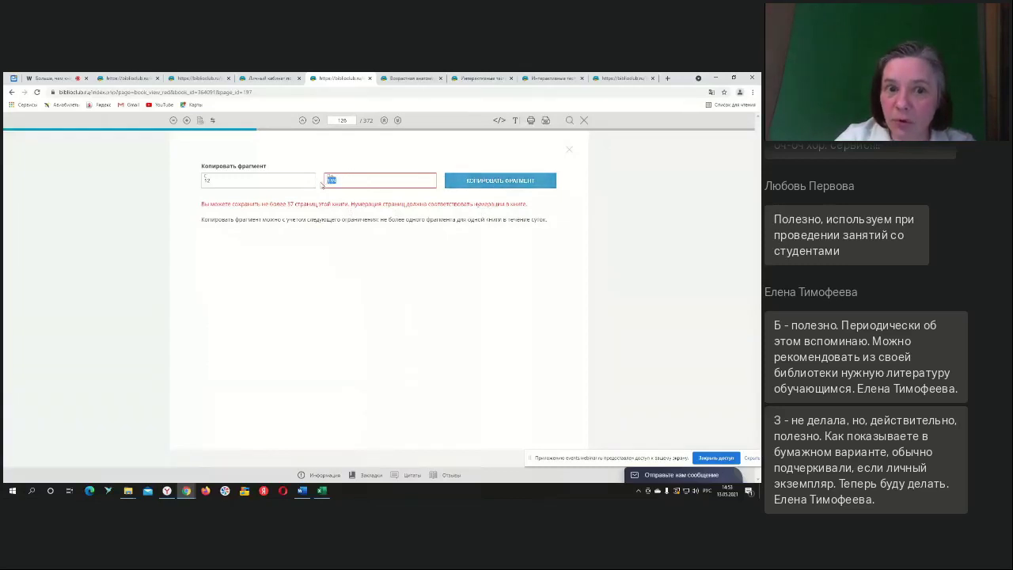
left_click(211, 179)
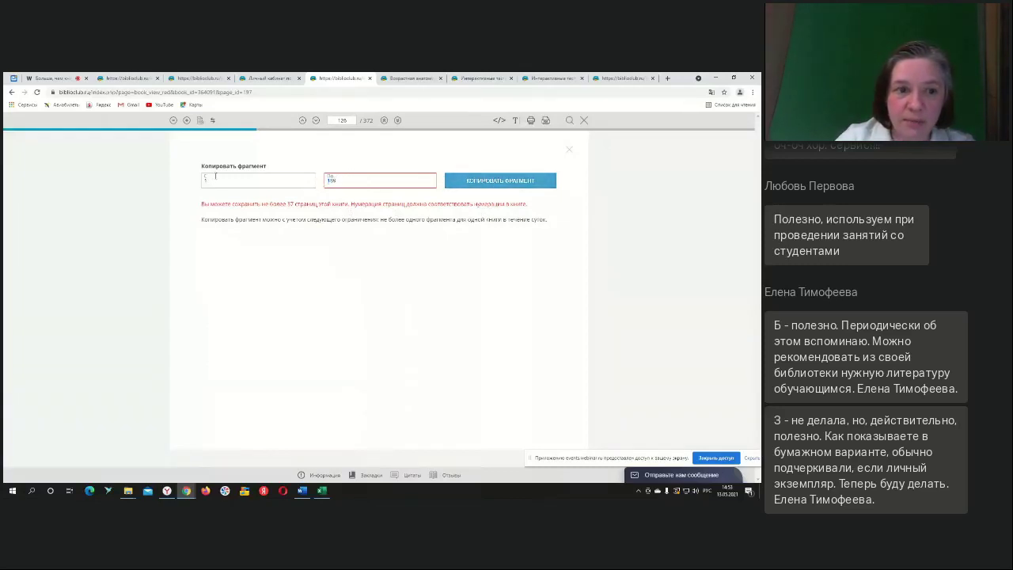
double_click(345, 180)
type("36")
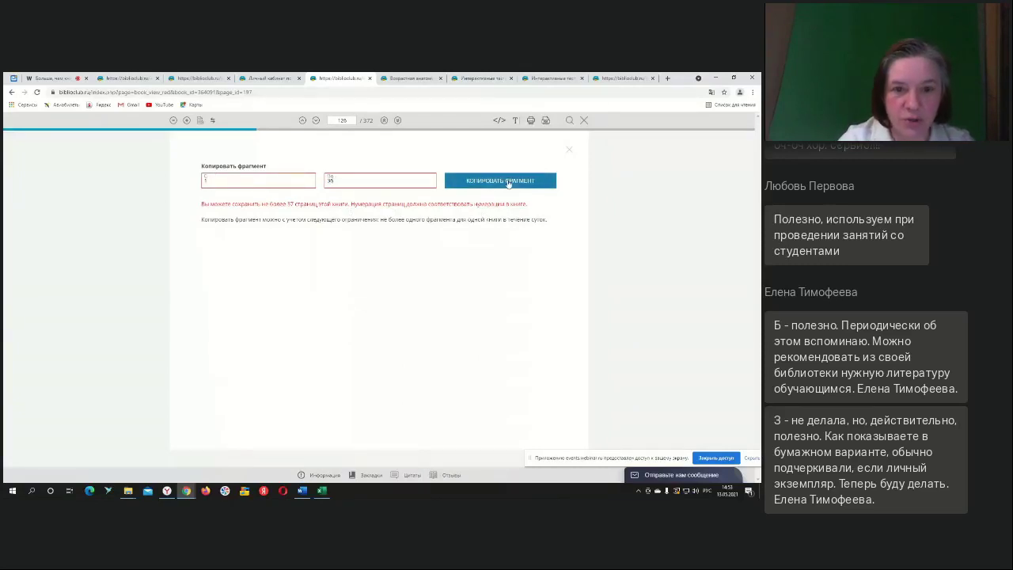
left_click(508, 184)
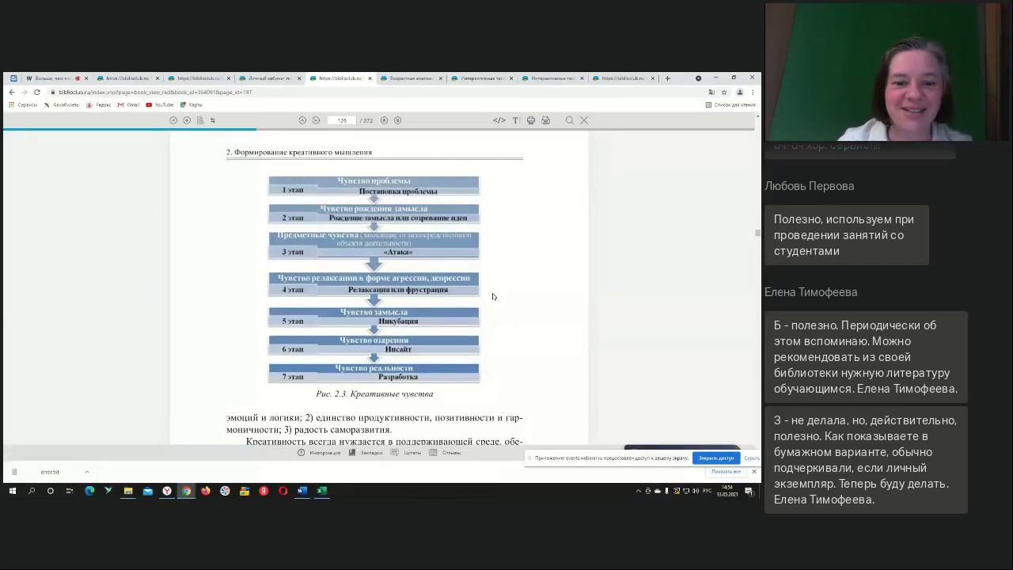
- Preview the printout of page 126, cancel printing, return to the book viewer and dismiss the downloads bar
left_click(531, 122)
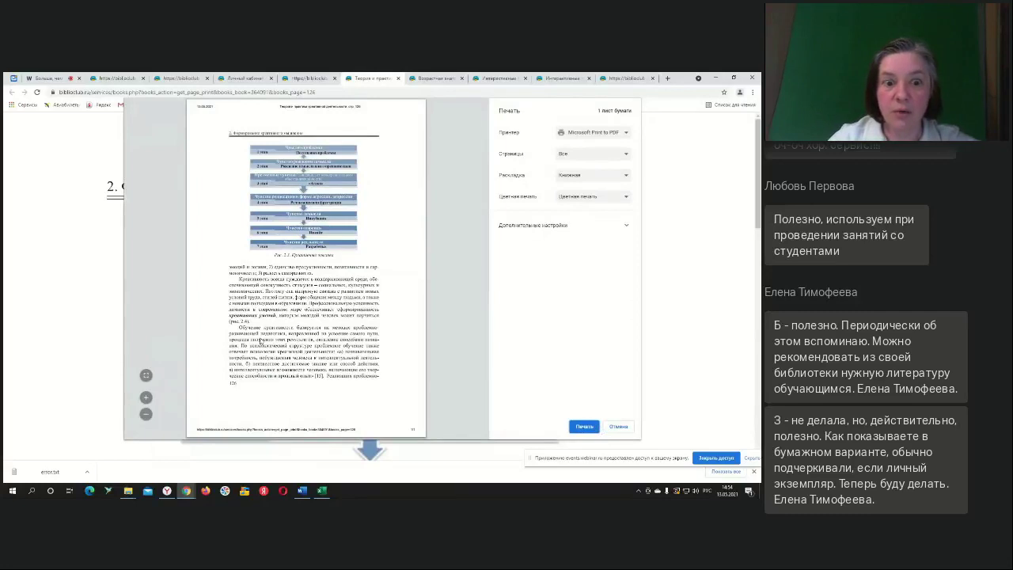
left_click(619, 427)
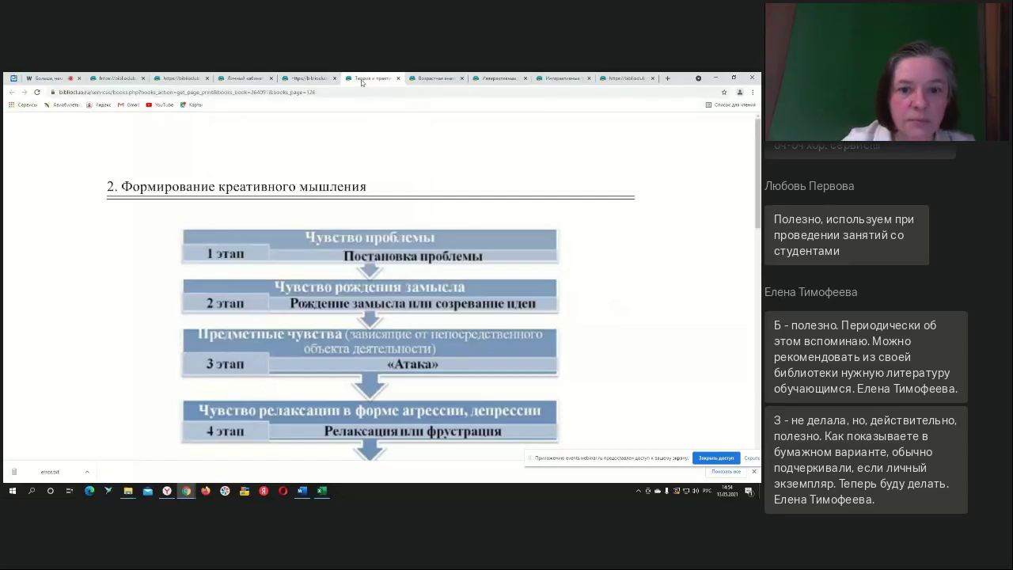
left_click(307, 77)
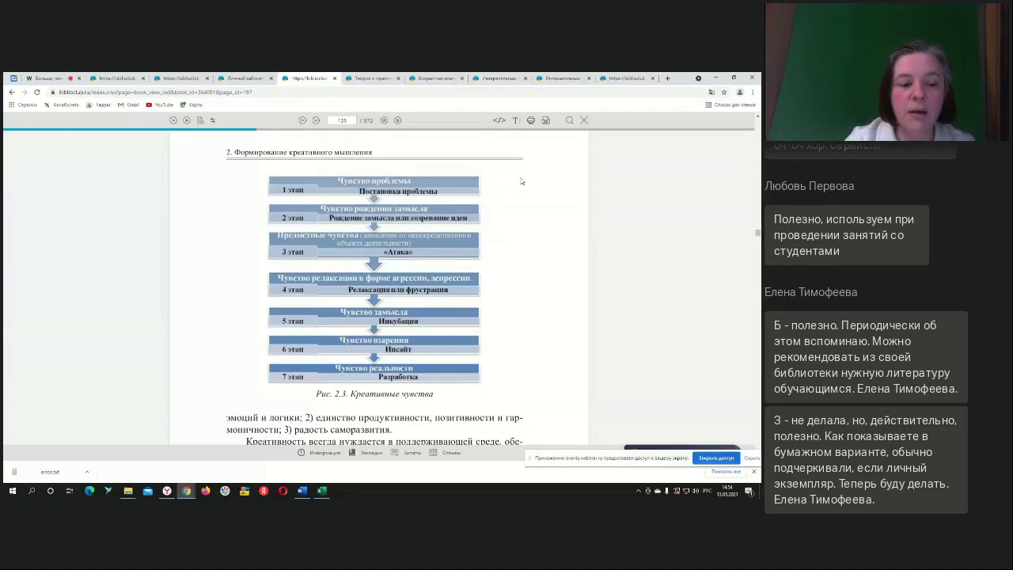
left_click(754, 473)
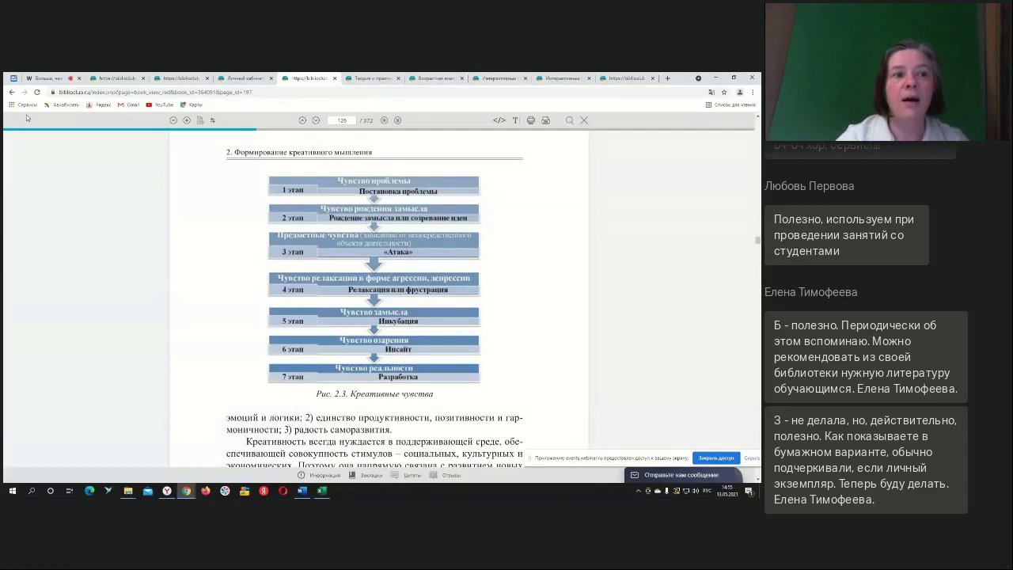
- Switch to the webinar page and stop the screen sharing
left_click(62, 81)
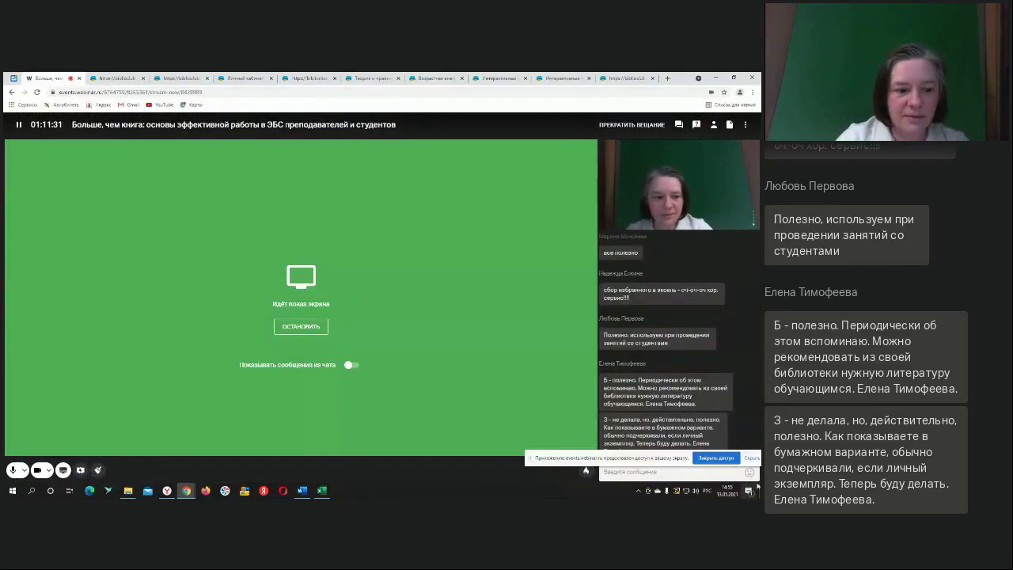
left_click(710, 460)
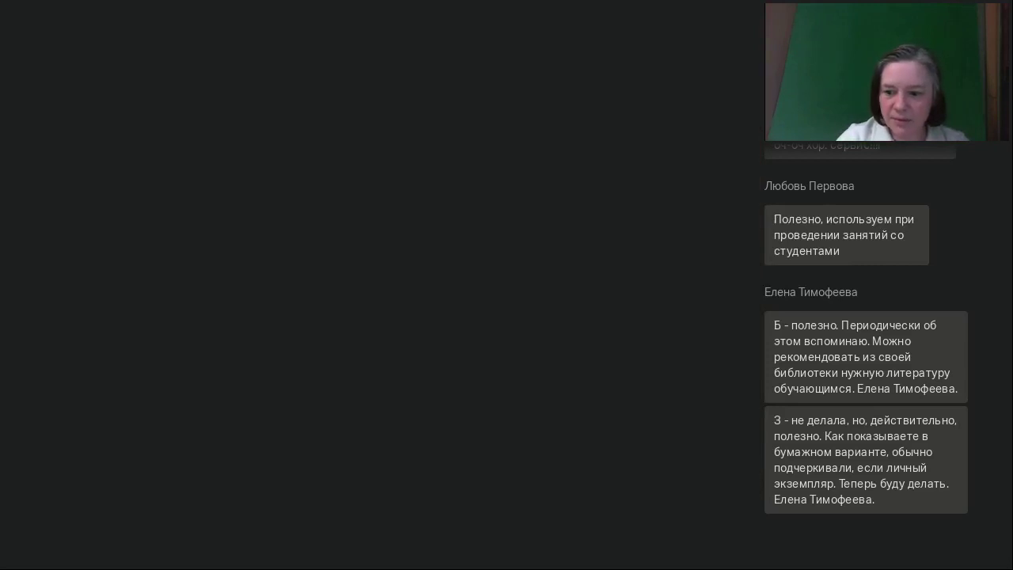
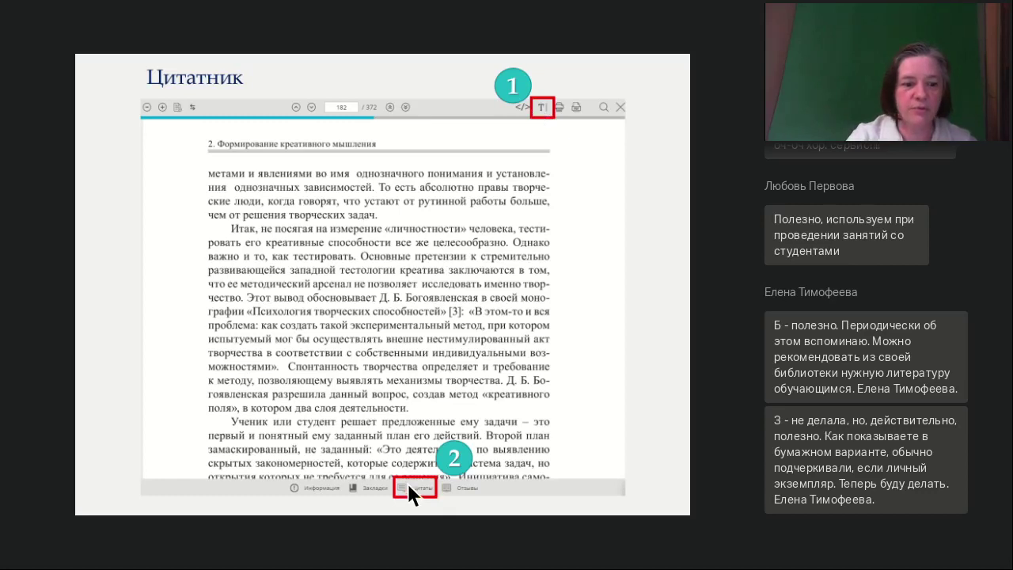
left_click(319, 289)
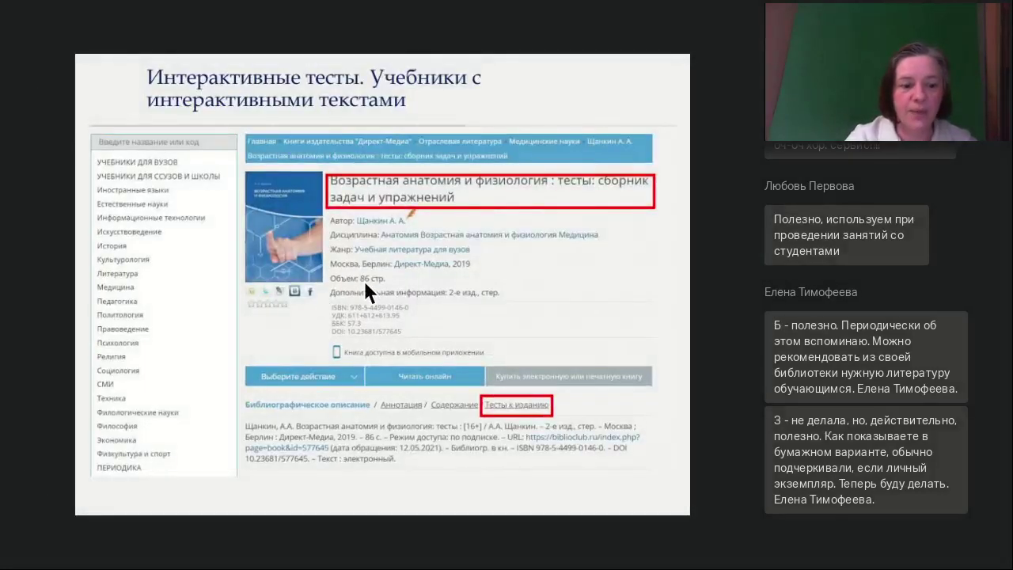
key("Left")
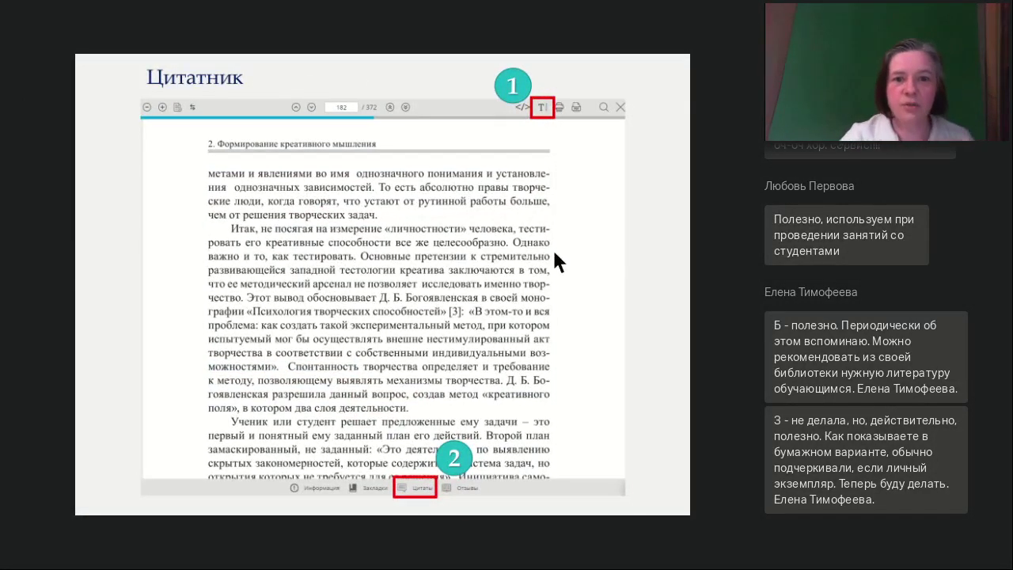
- Return to the book viewer in the browser, show the text of page 126 and select the paragraph beginning «Креативность всегда нуждается»
key("alt+Tab")
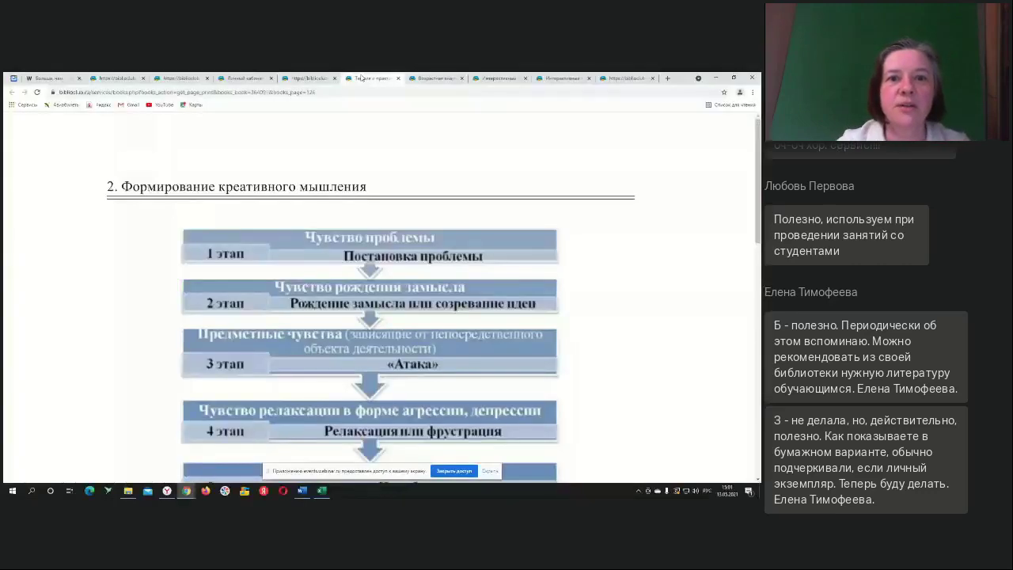
left_click(317, 79)
scroll(469, 412, "down", 3)
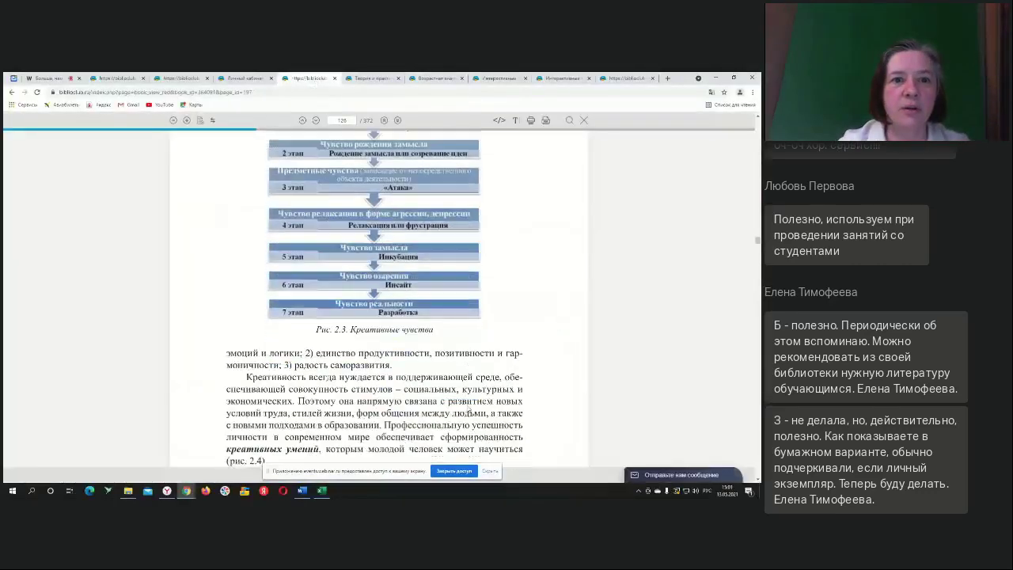
scroll(469, 412, "down", 3)
scroll(469, 412, "up", 2)
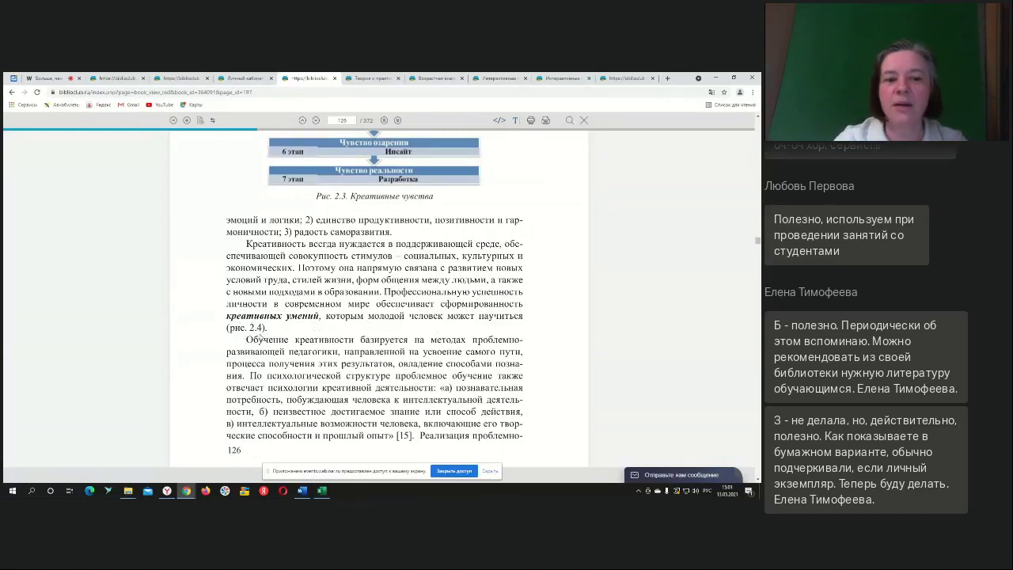
left_click(514, 121)
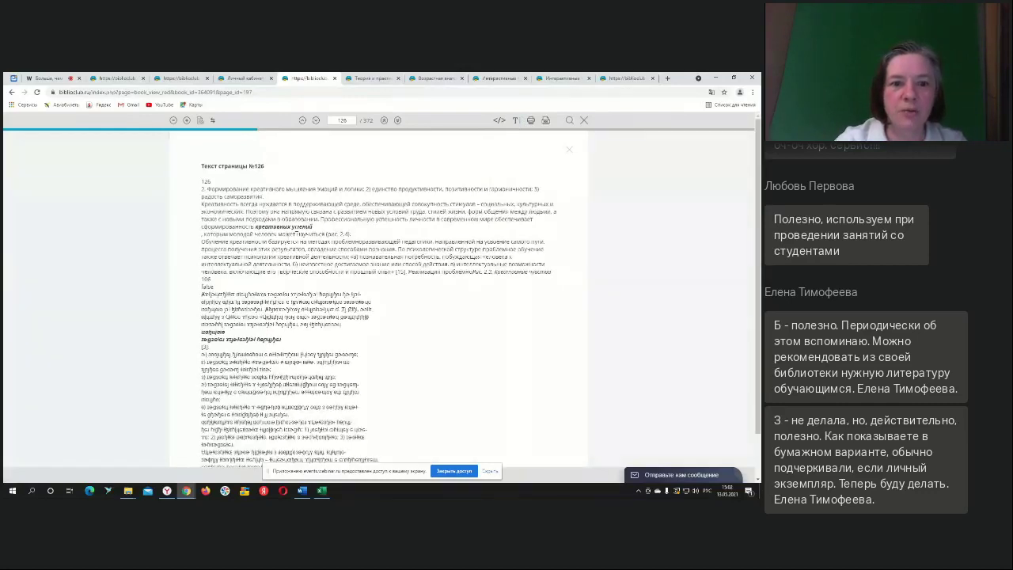
left_click_drag(203, 205, 356, 235)
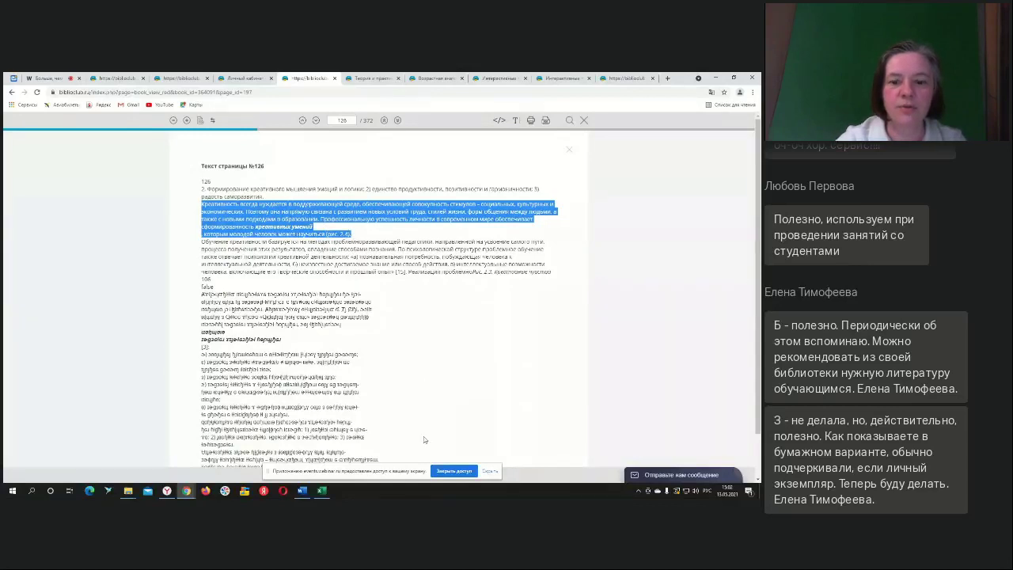
- Open the form for adding a new quote and try assigning it to the «Креатив, креативность» quote collection
left_click_drag(428, 467, 722, 439)
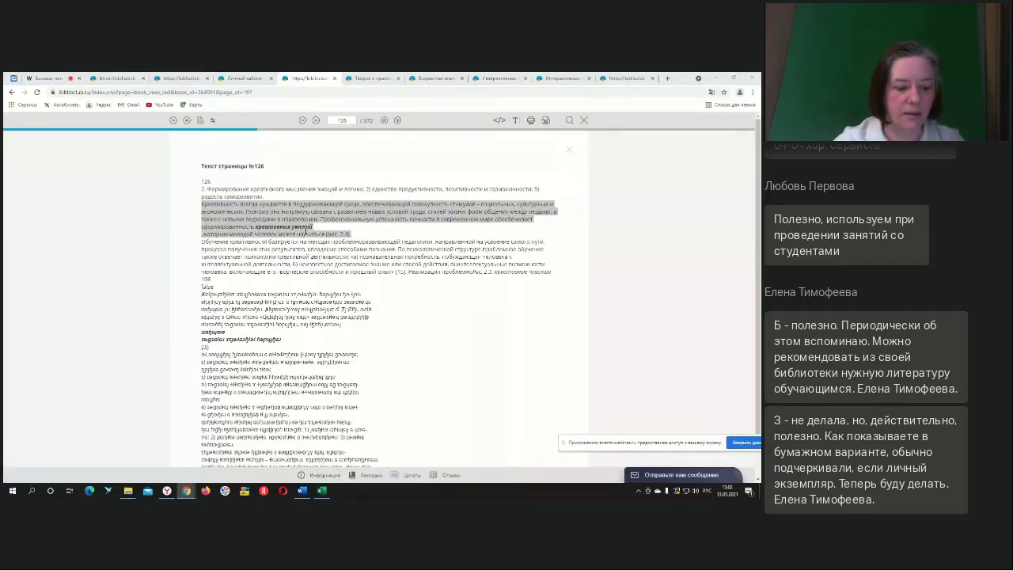
left_click(405, 478)
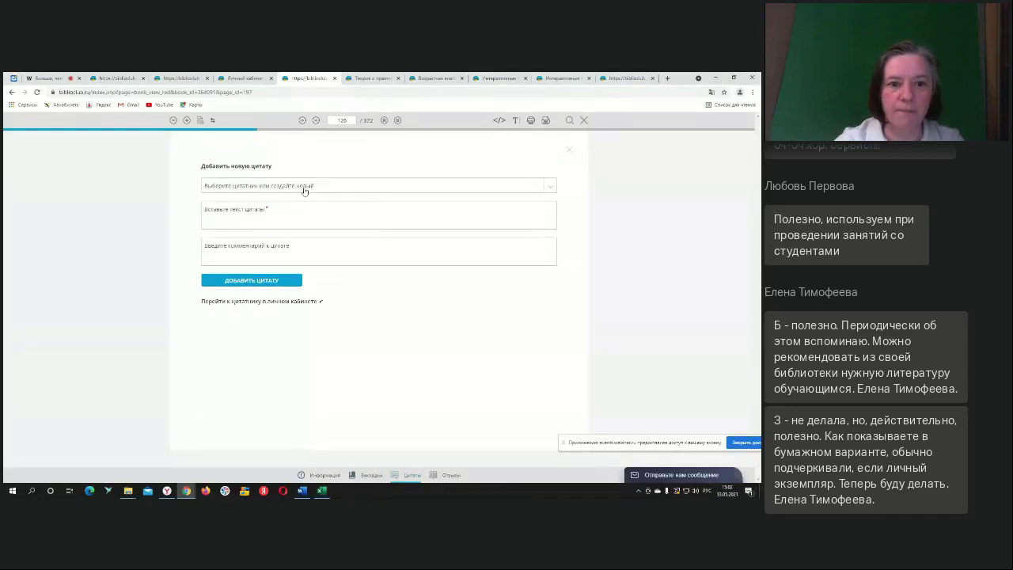
left_click(551, 193)
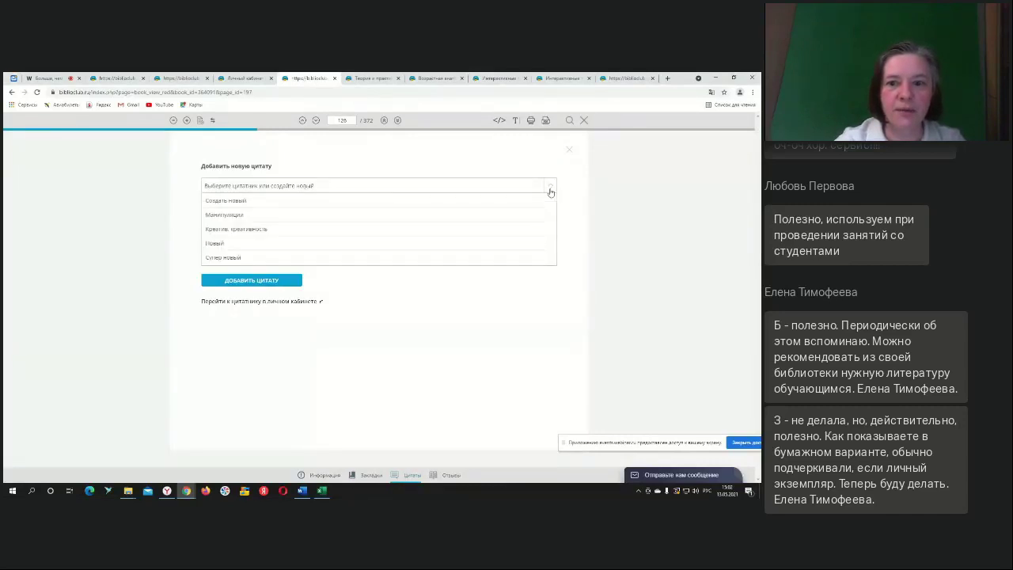
left_click(250, 230)
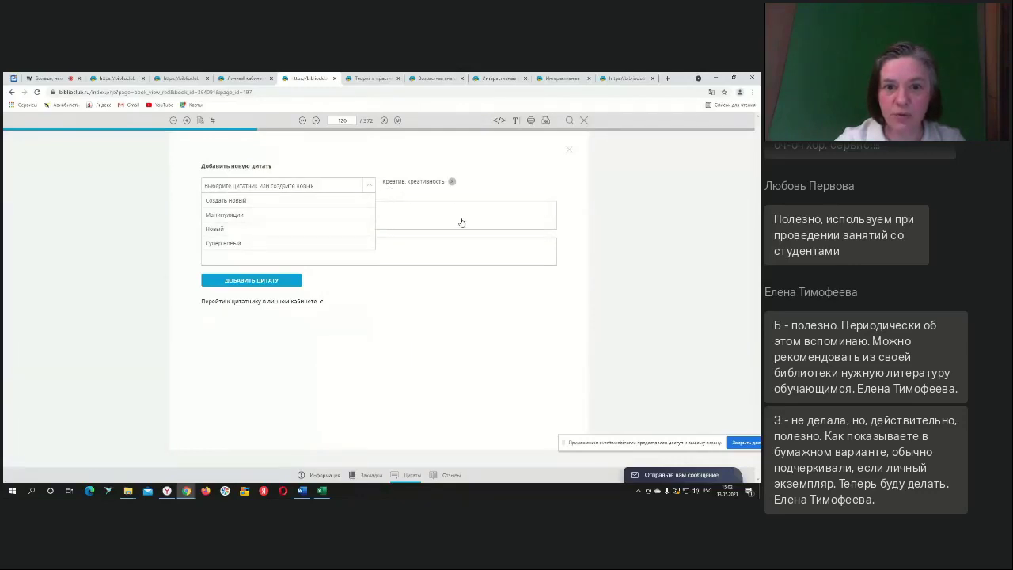
left_click(451, 183)
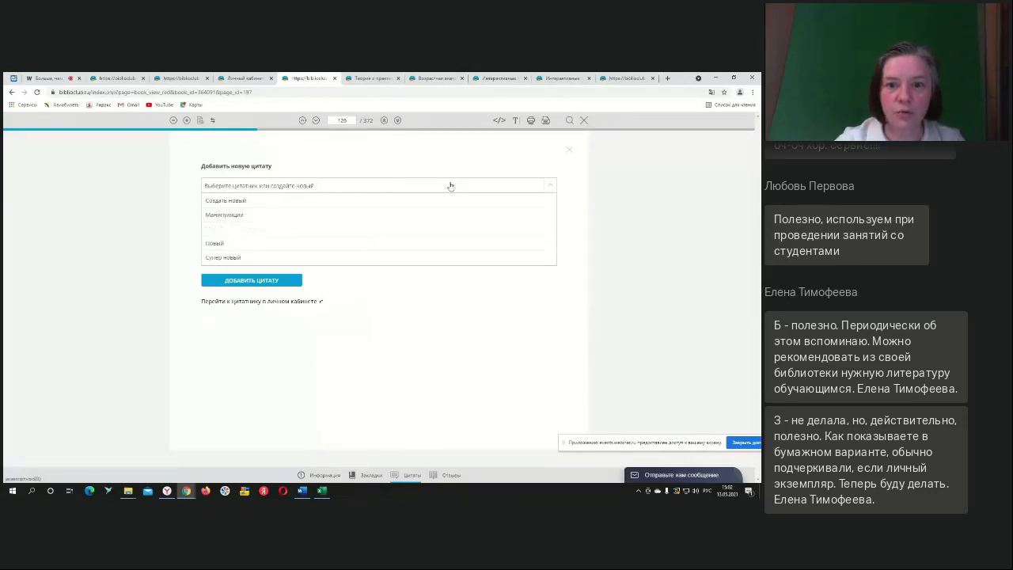
left_click(318, 188)
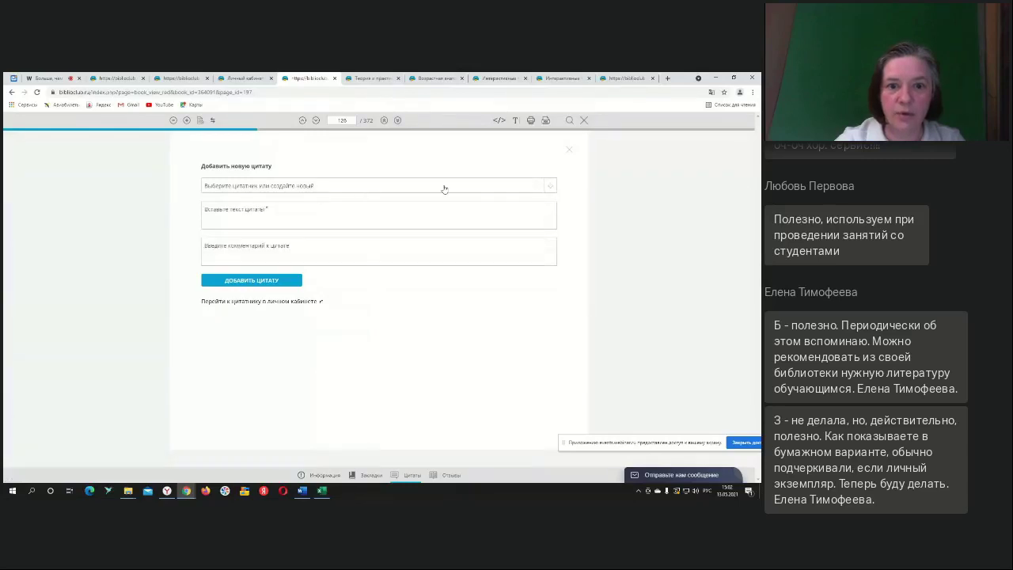
- Choose to create a new quote collection and name it «Супер супер»
left_click(552, 190)
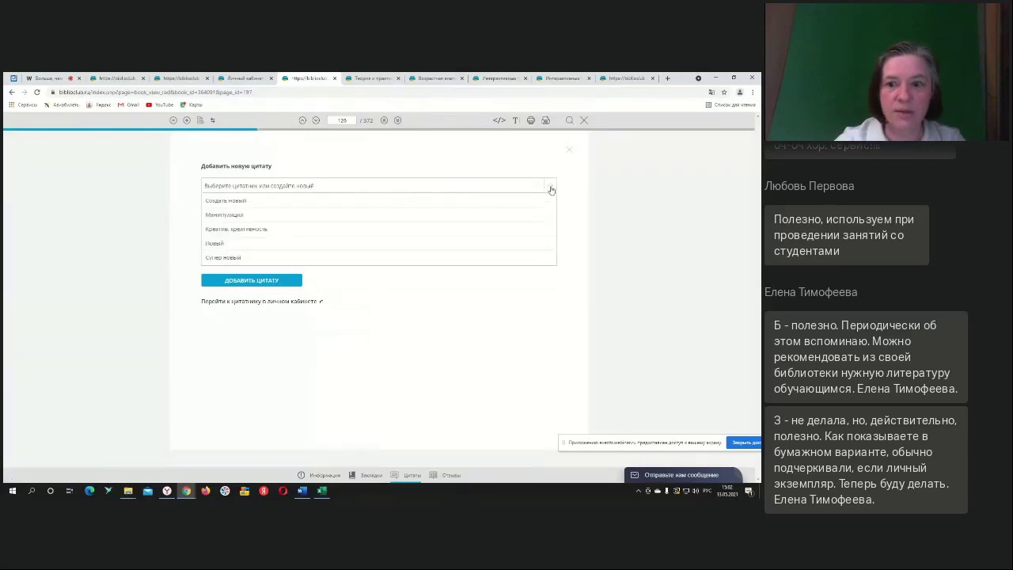
left_click(240, 203)
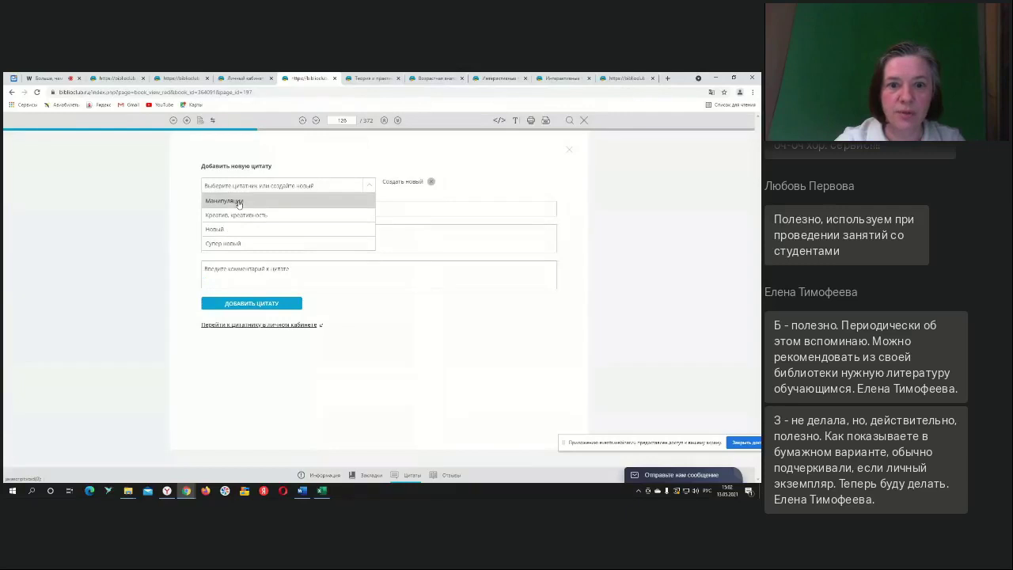
left_click(383, 206)
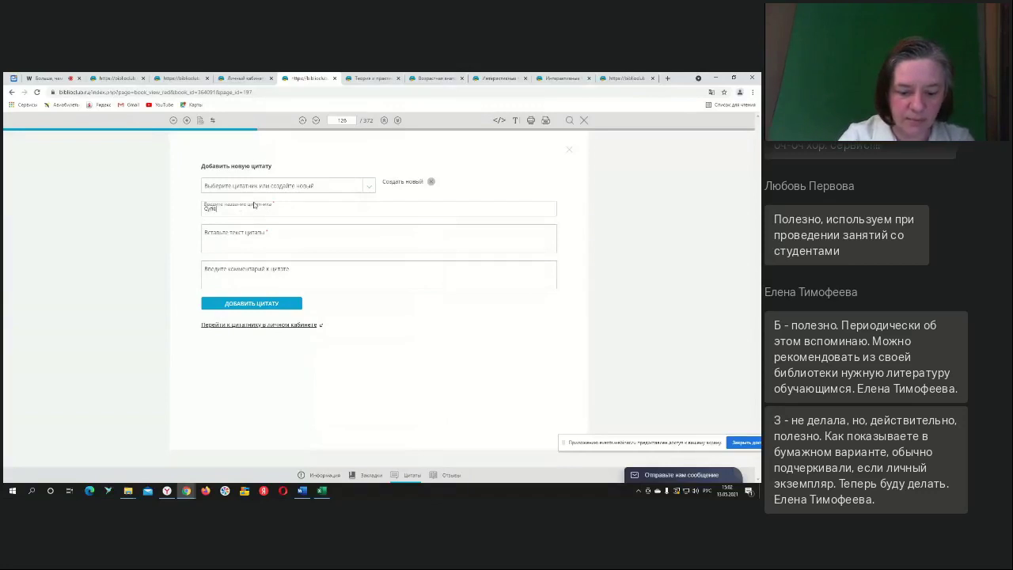
type("суп")
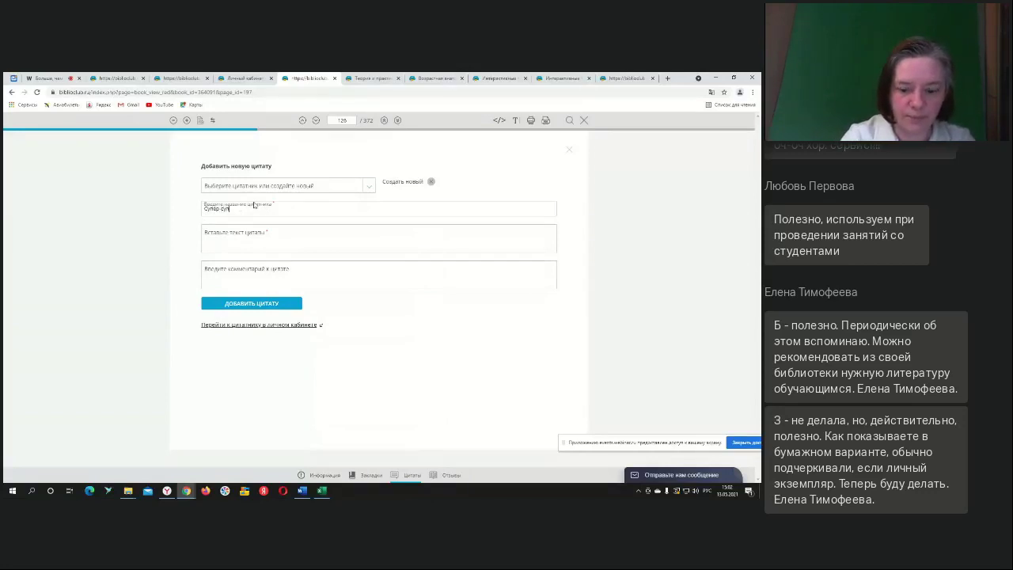
type("ер")
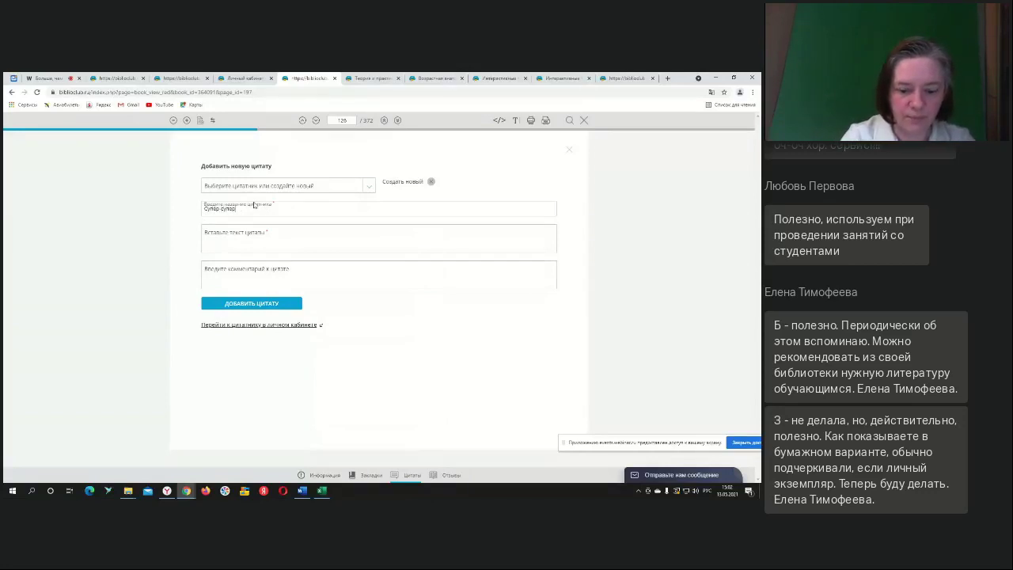
- Try to paste the quote text into the new quote, clear the pasted web address and close the form
left_click(238, 246)
type("https://biblioclub.ru/index.php?page=room_red&sod=mybiblio")
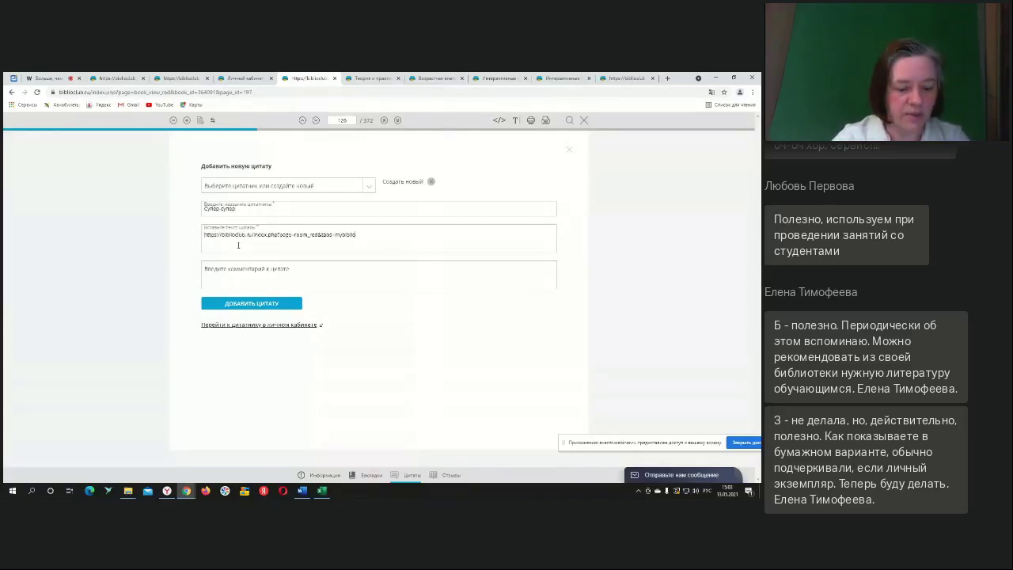
key("BackSpace")
key("BackSpace")
key("BackSpace")
key("BackSpace")
key("BackSpace")
key("BackSpace")
key("BackSpace")
key("BackSpace")
key("BackSpace")
key("BackSpace")
key("BackSpace")
key("BackSpace")
key("BackSpace")
key("BackSpace")
key("BackSpace")
key("BackSpace")
key("BackSpace")
key("BackSpace")
key("BackSpace")
key("BackSpace")
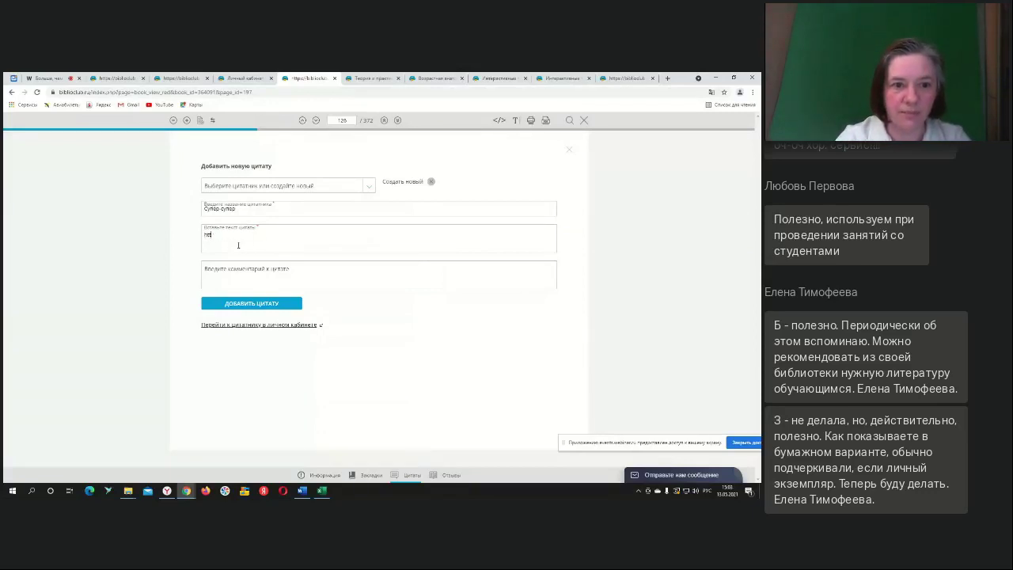
key("BackSpace")
key("BackSpace")
key("BackSpace")
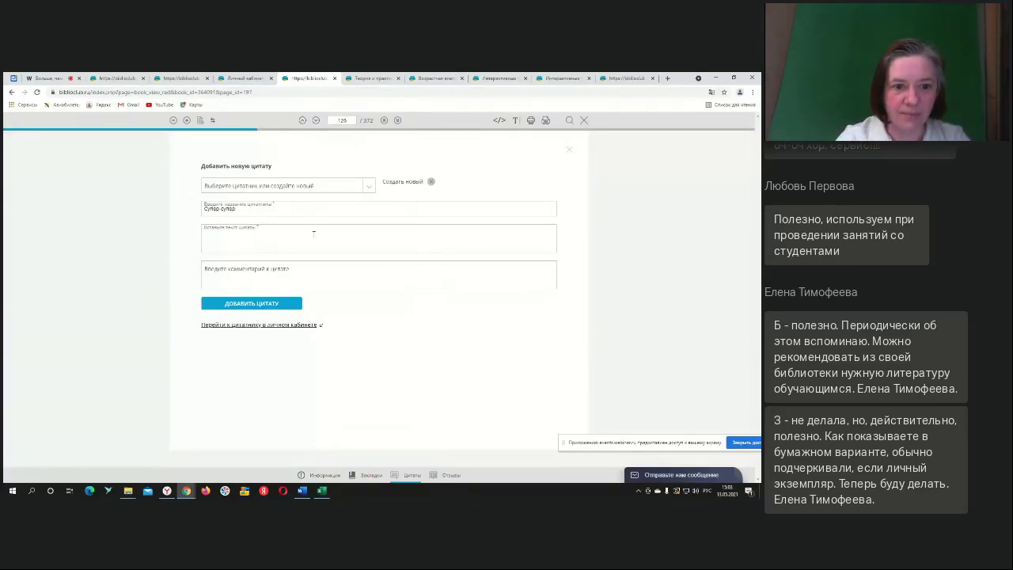
left_click(570, 153)
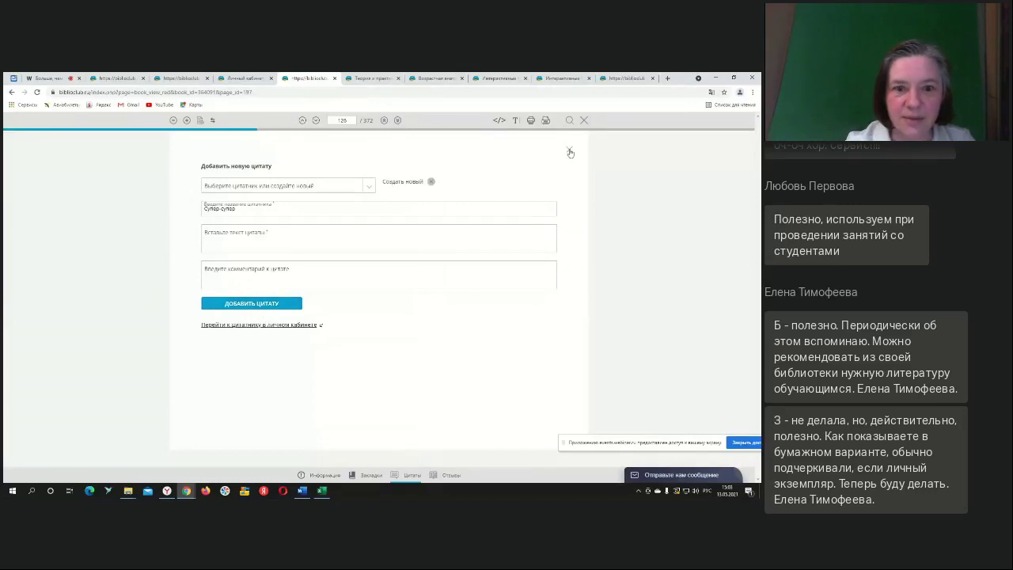
left_click(570, 153)
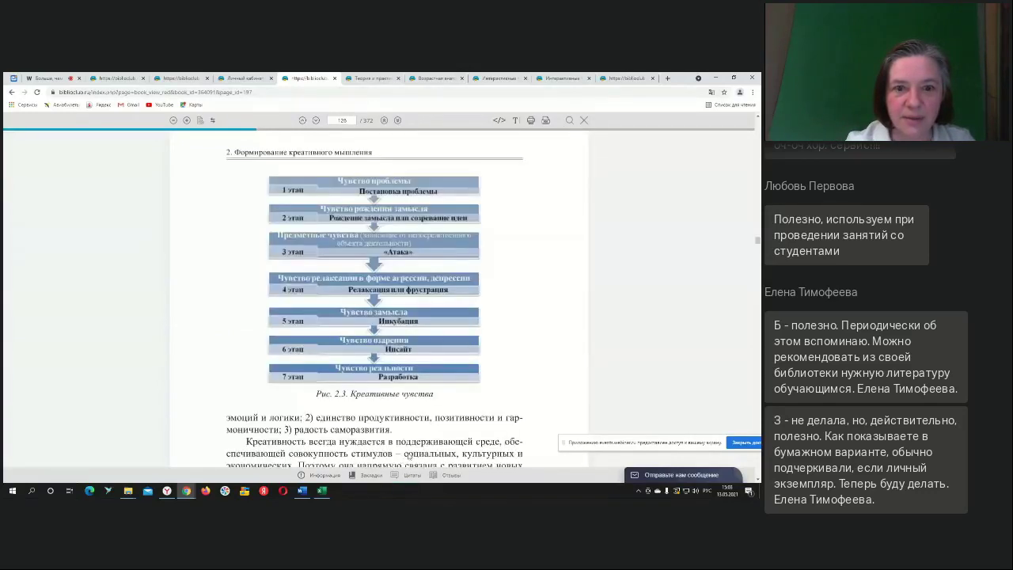
- Show the text of page 126 again and select the paragraph beginning «Креативность всегда нуждается»
scroll(406, 448, "down", 2)
left_click(515, 121)
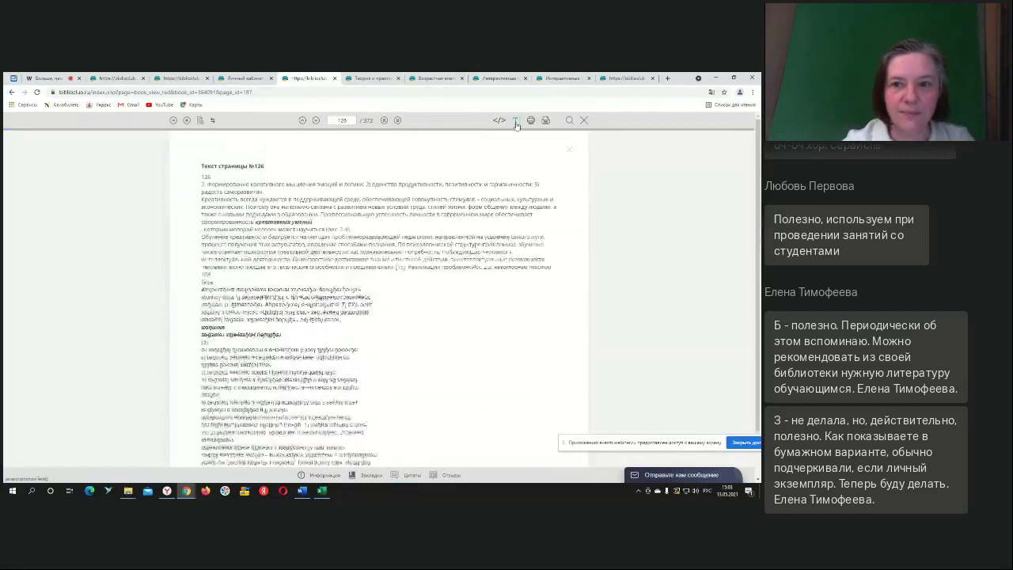
left_click_drag(203, 200, 364, 229)
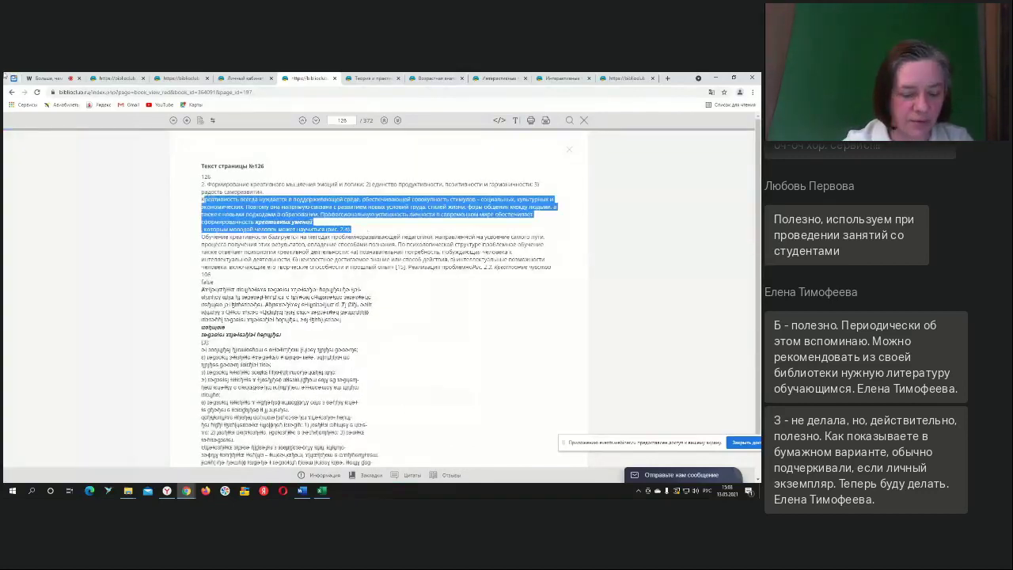
- Reload the book viewer and go to page 126
left_click(36, 92)
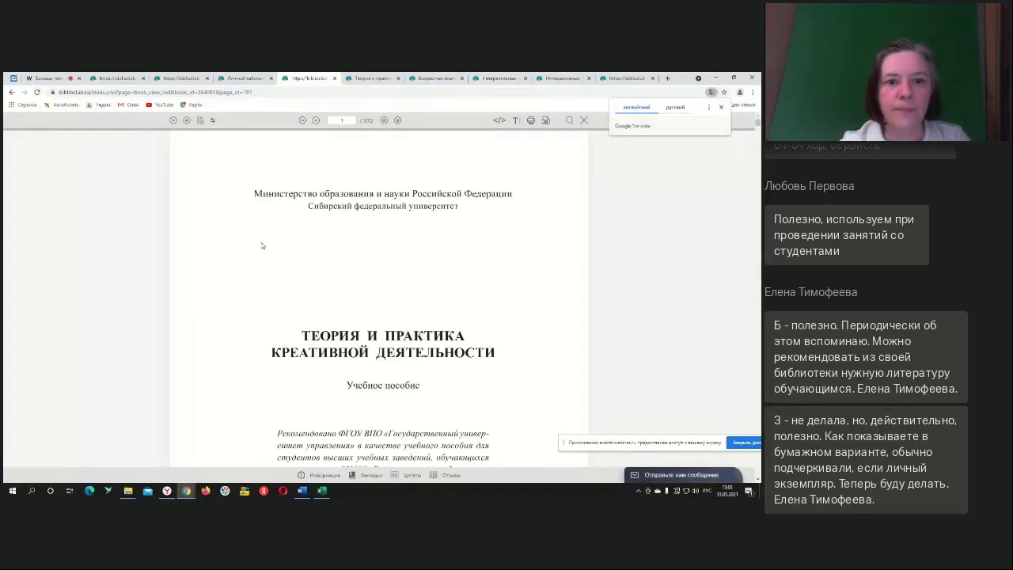
left_click(345, 120)
type("126")
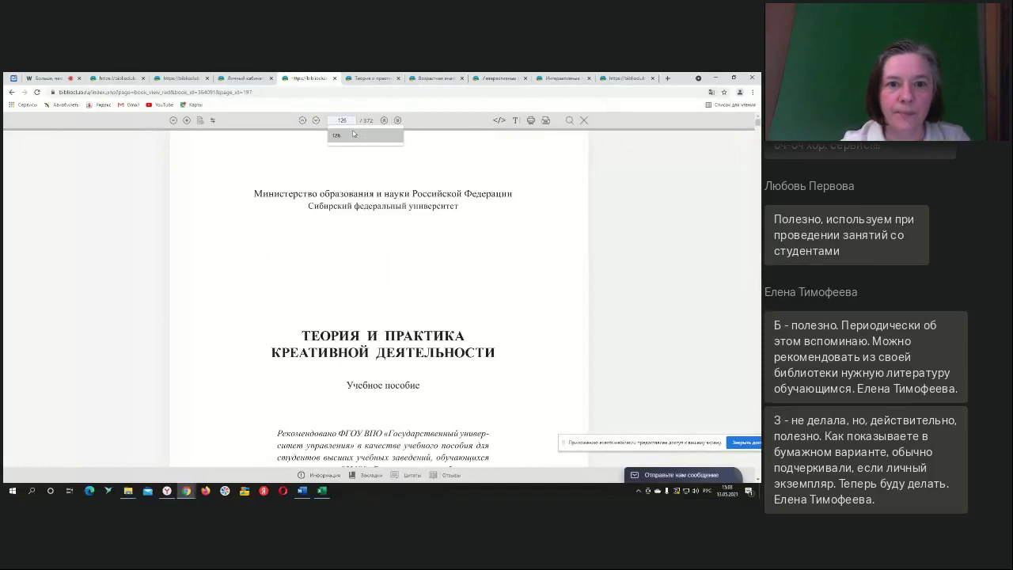
left_click(354, 135)
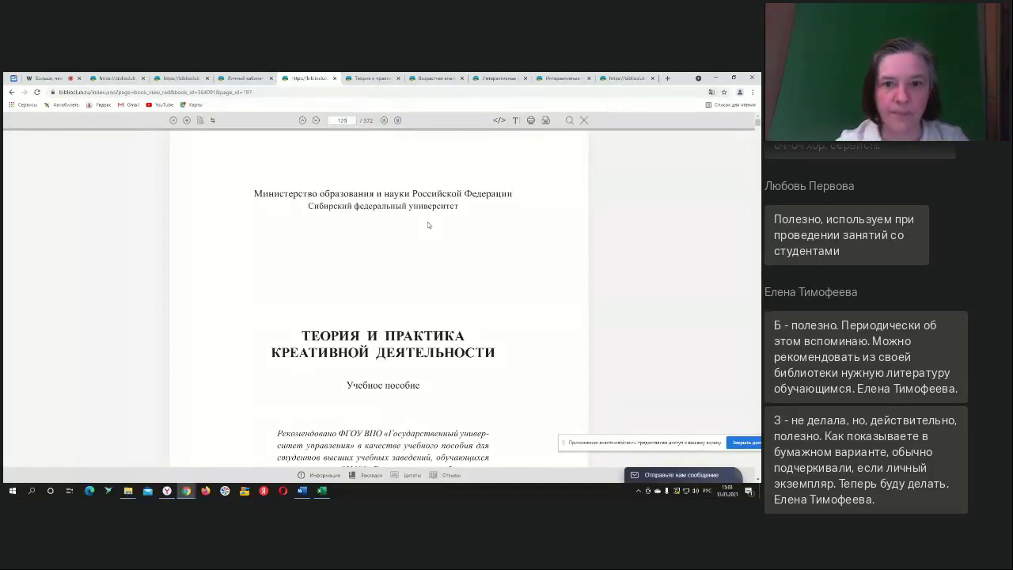
key("Return")
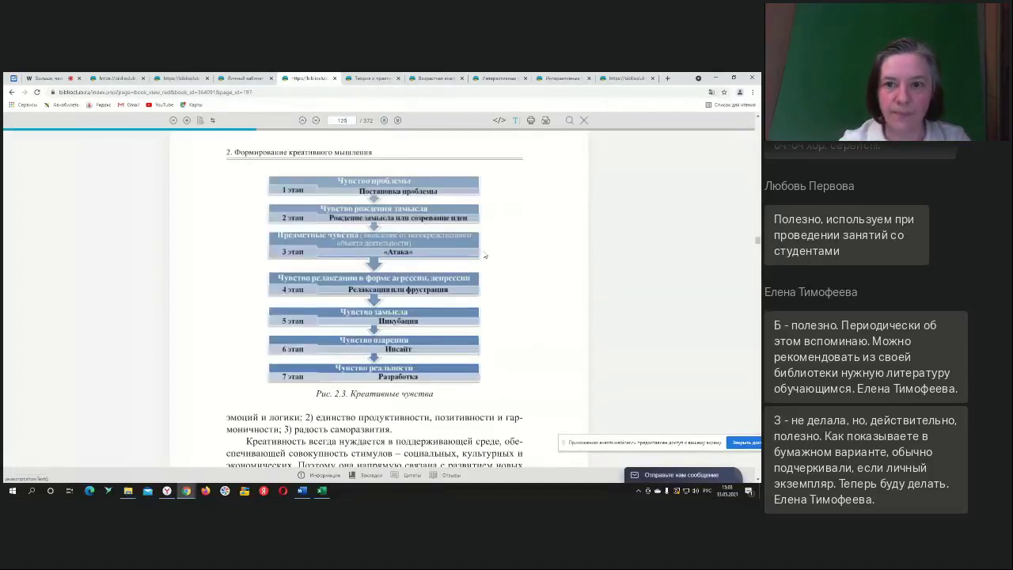
- Show the text version of page 126 and copy the paragraph beginning «Креативность всегда нуждается»
scroll(485, 255, "down", 2)
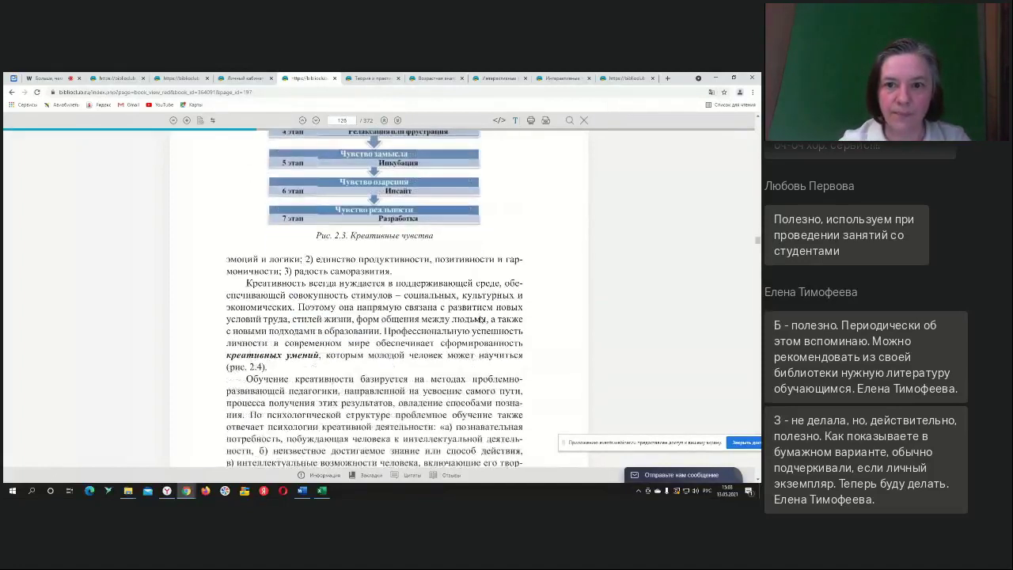
left_click(515, 121)
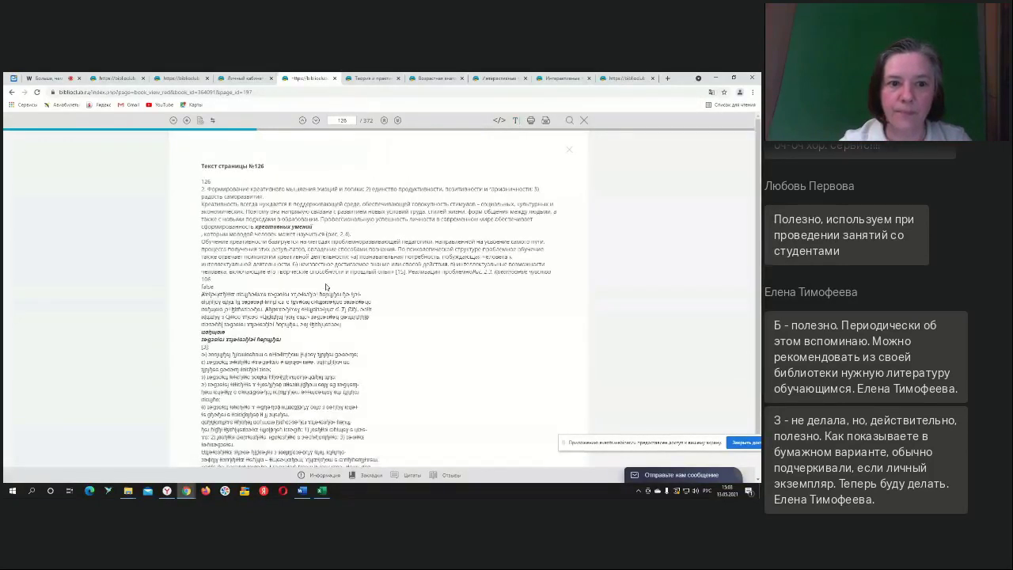
left_click_drag(203, 204, 361, 235)
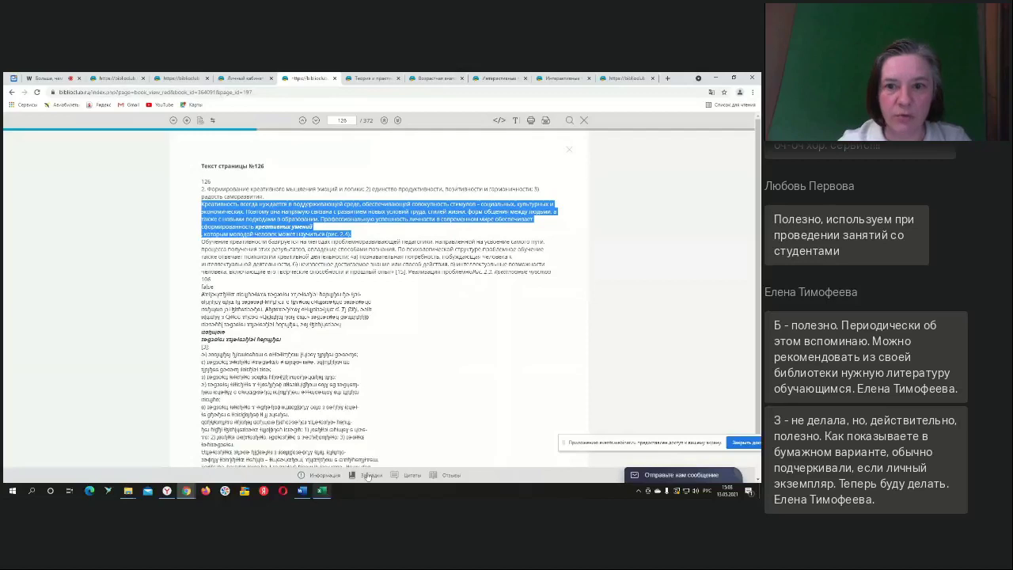
- Open the form for adding a new quote and paste the copied paragraph as the quote text
left_click(409, 476)
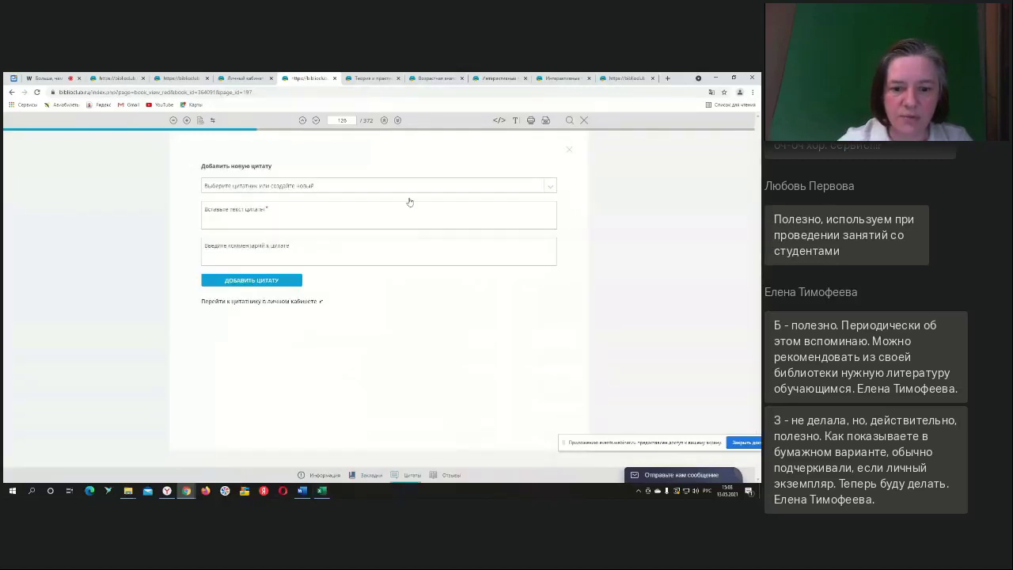
left_click(549, 190)
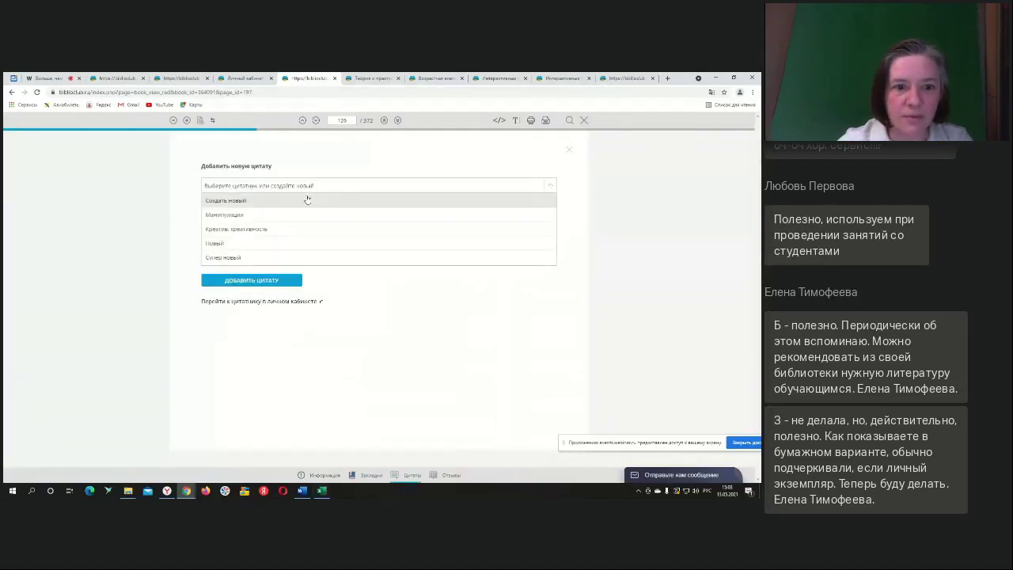
left_click(416, 292)
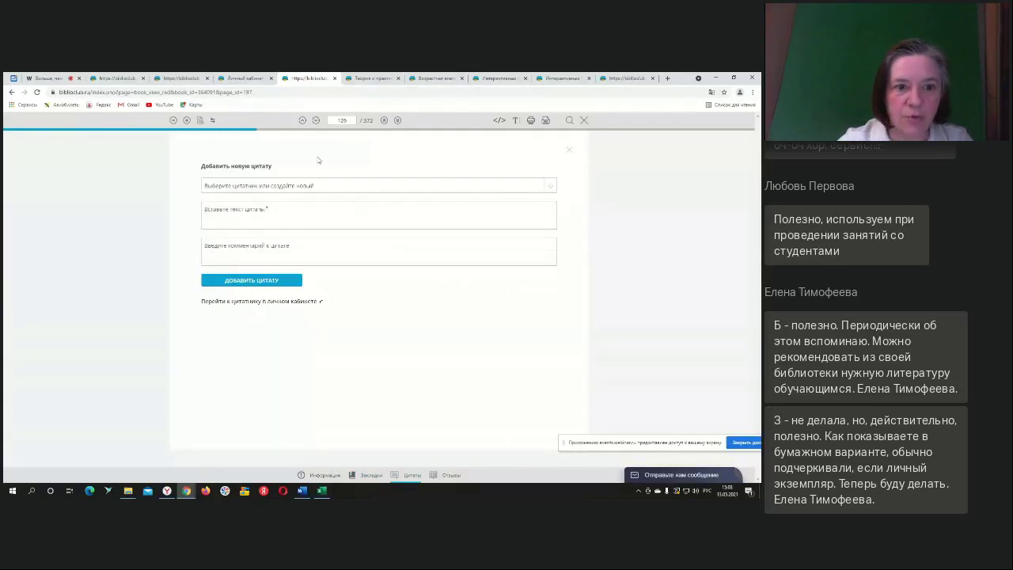
left_click(228, 222)
key("ctrl+v")
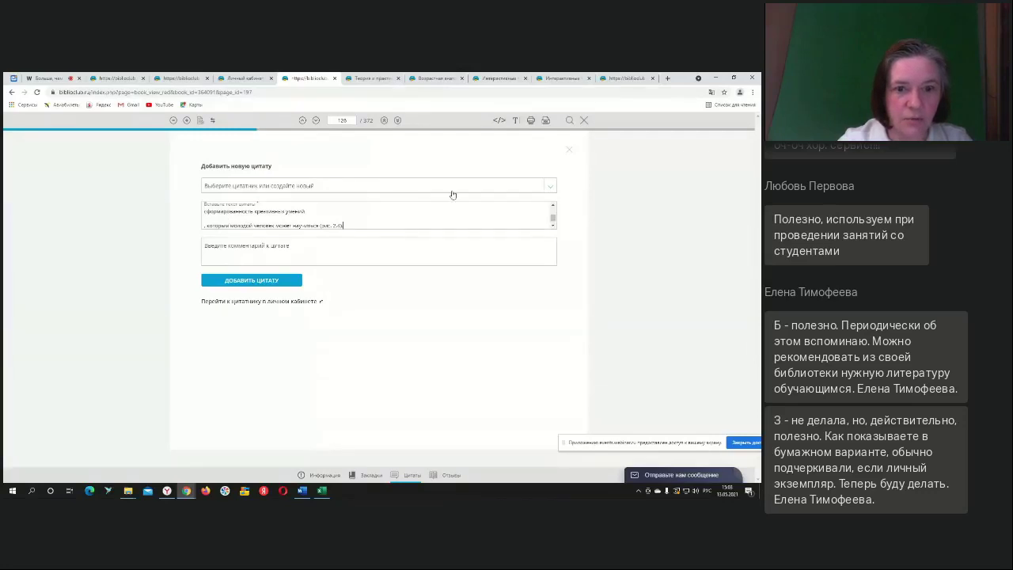
- Choose to create a new quote collection for this quote and name it «супер-супер»
left_click(549, 187)
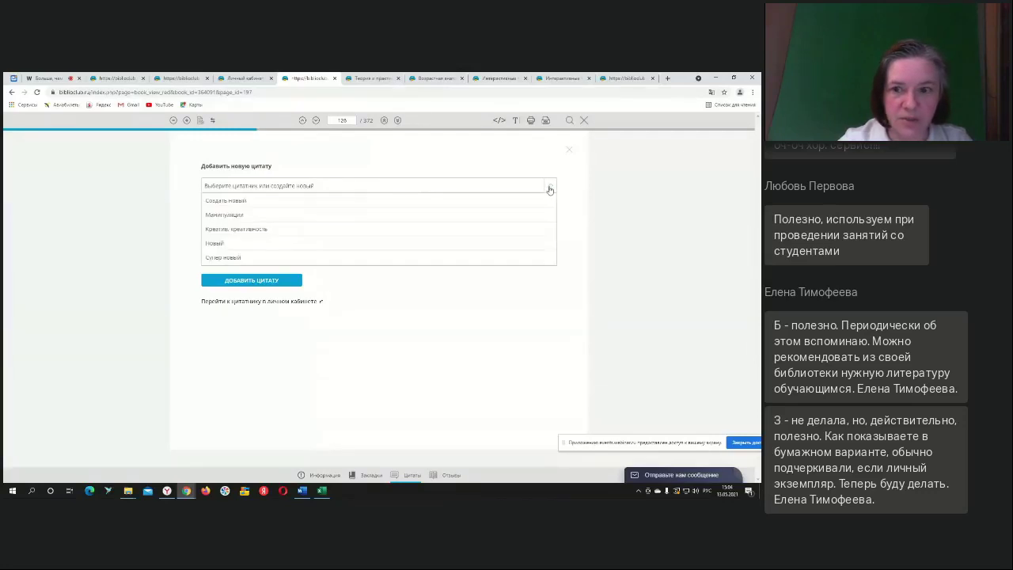
left_click(242, 203)
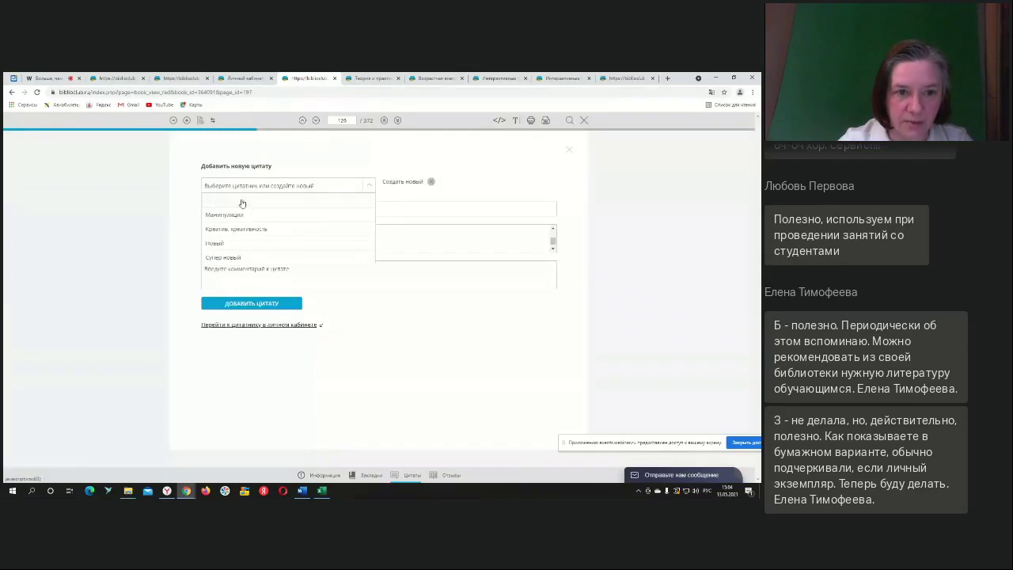
left_click(381, 206)
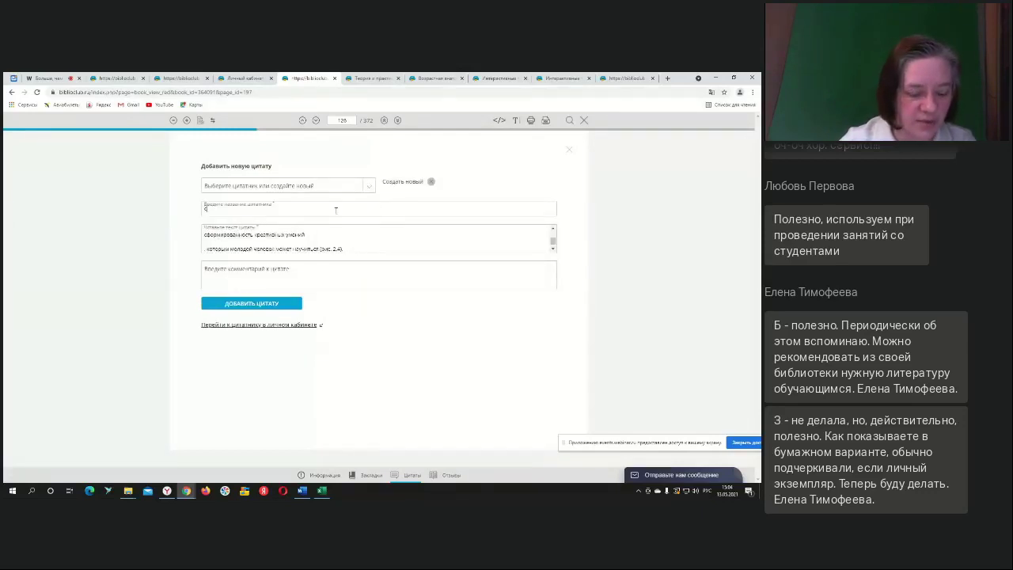
type("супер")
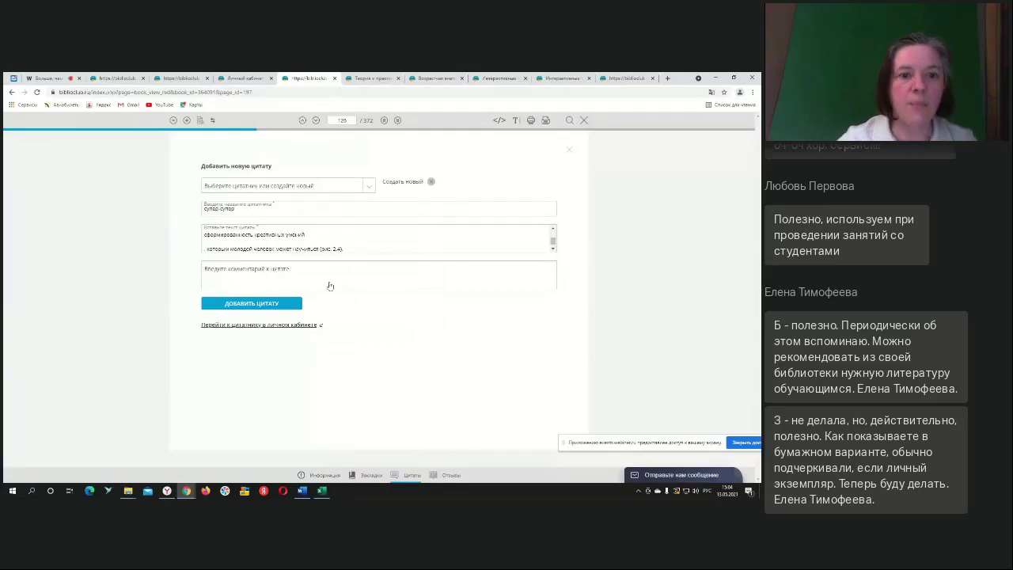
- Enter a short comment to the quote and add the quote to the new collection
left_click(284, 278)
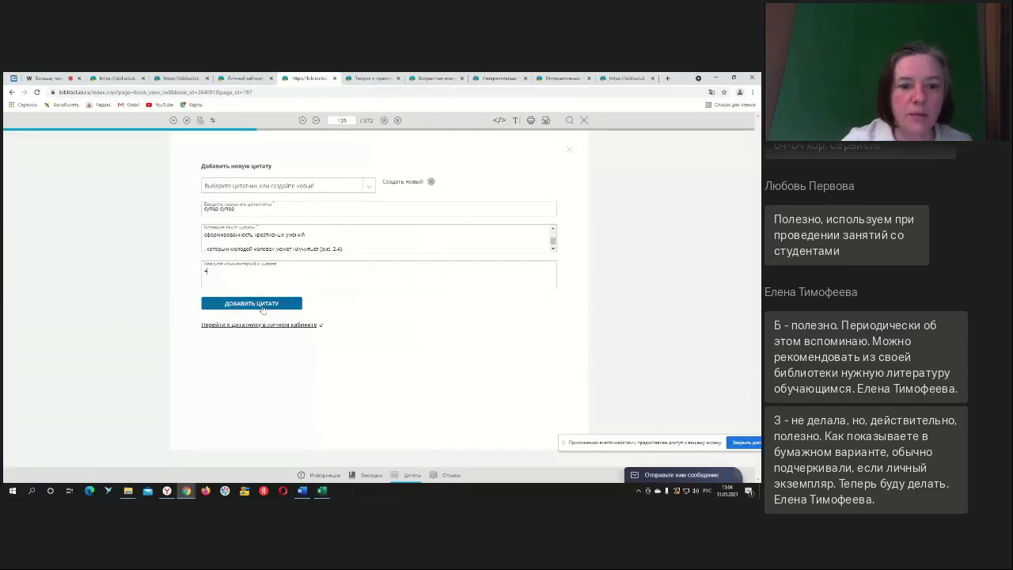
left_click(262, 308)
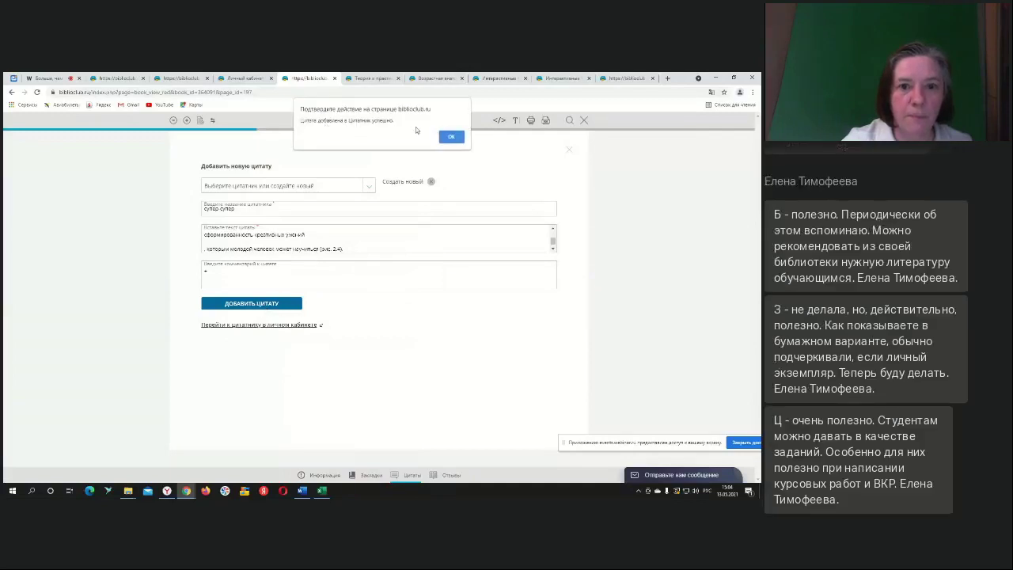
left_click(451, 138)
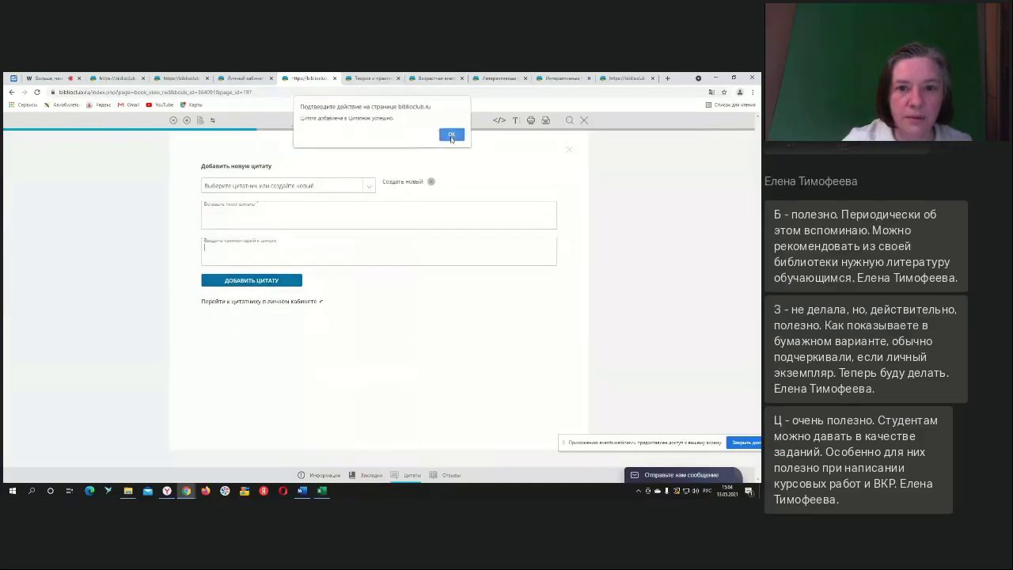
- Go to the quote collections in the personal account and view the contents of «супер-супер»
left_click(248, 304)
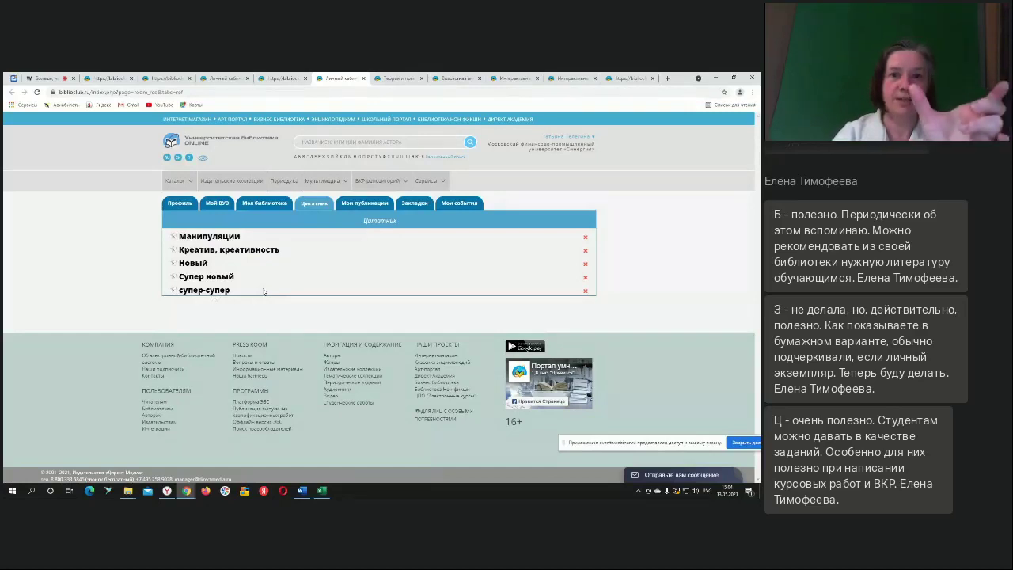
left_click(209, 292)
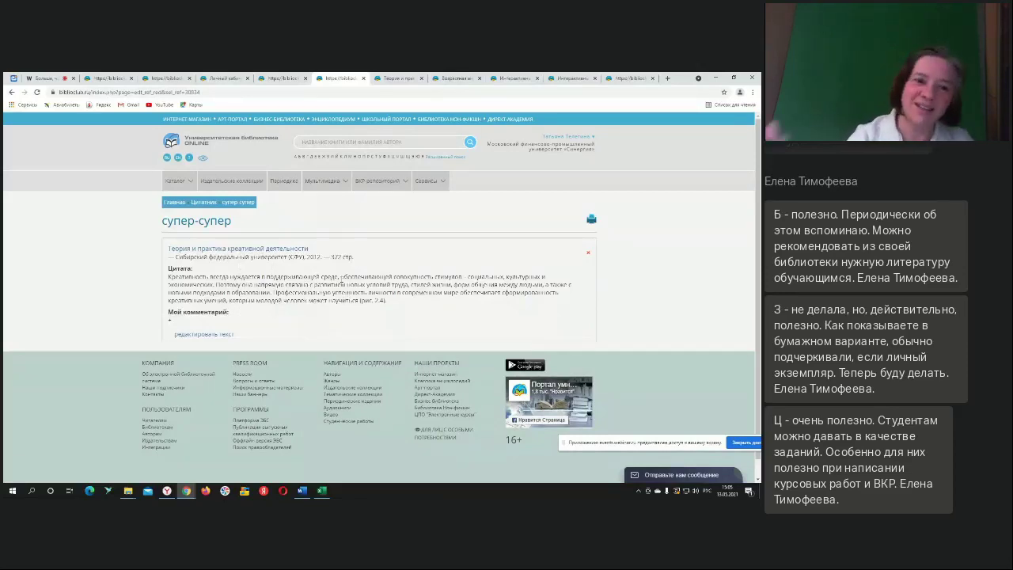
- Return to the quote collections by way of the account profile and review the quotes in «Креатив, креативность»
left_click(204, 203)
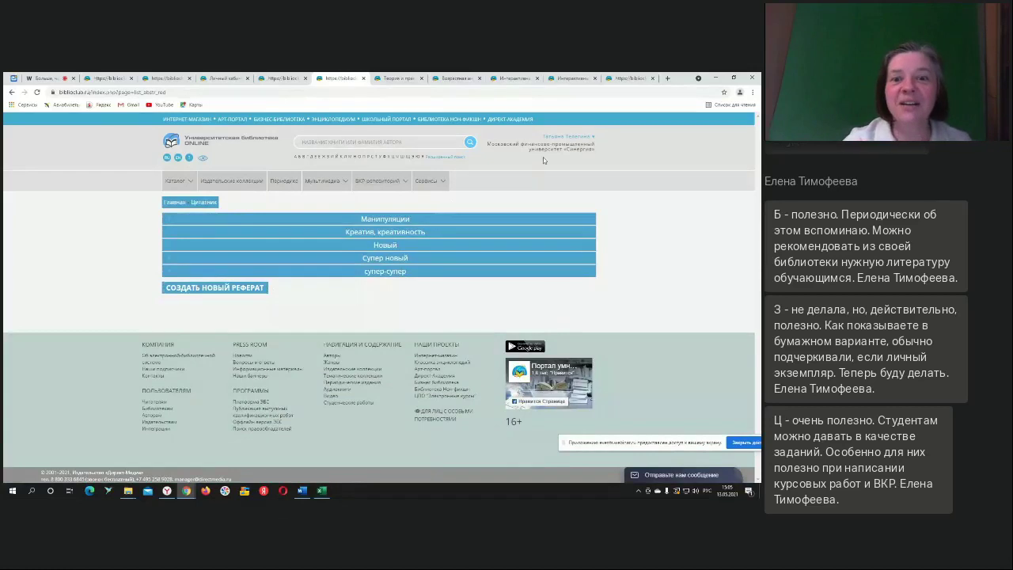
mouse_move(556, 141)
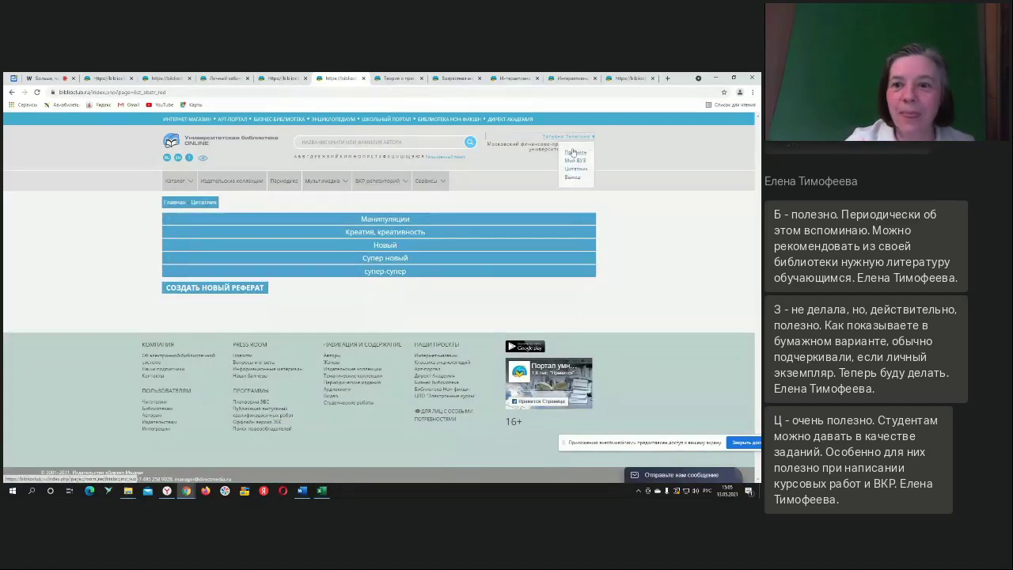
left_click(574, 154)
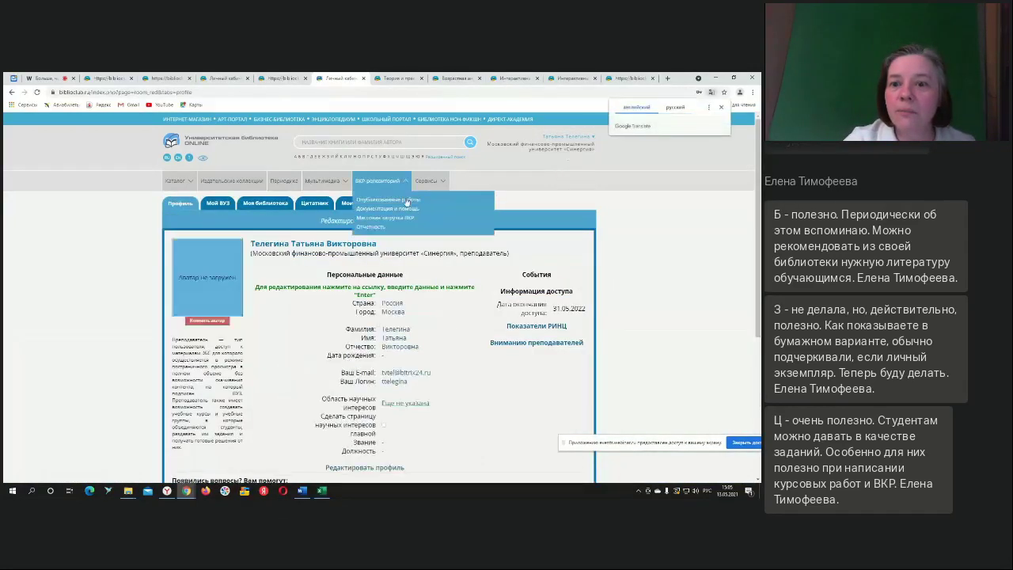
left_click(315, 204)
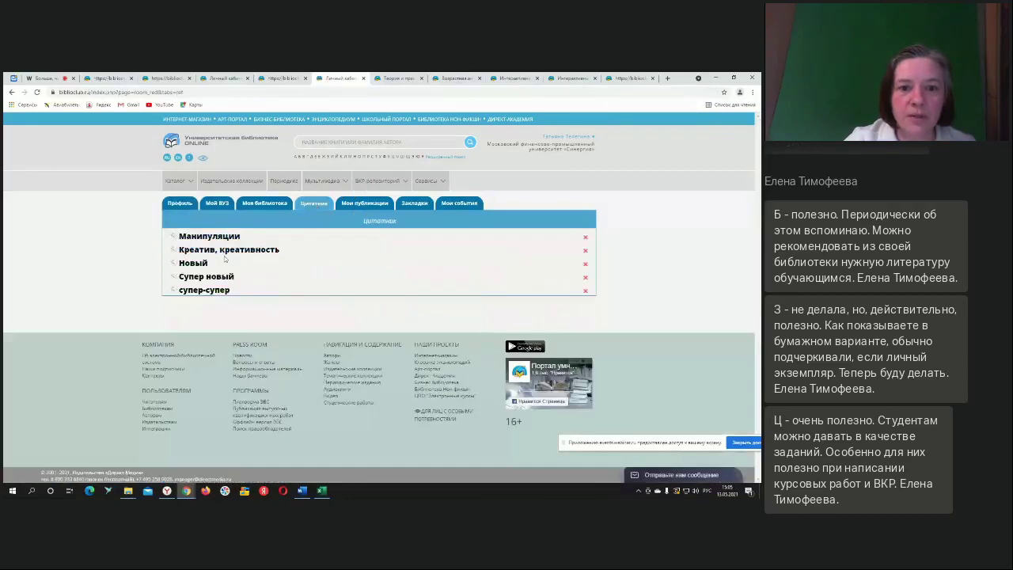
left_click(244, 251)
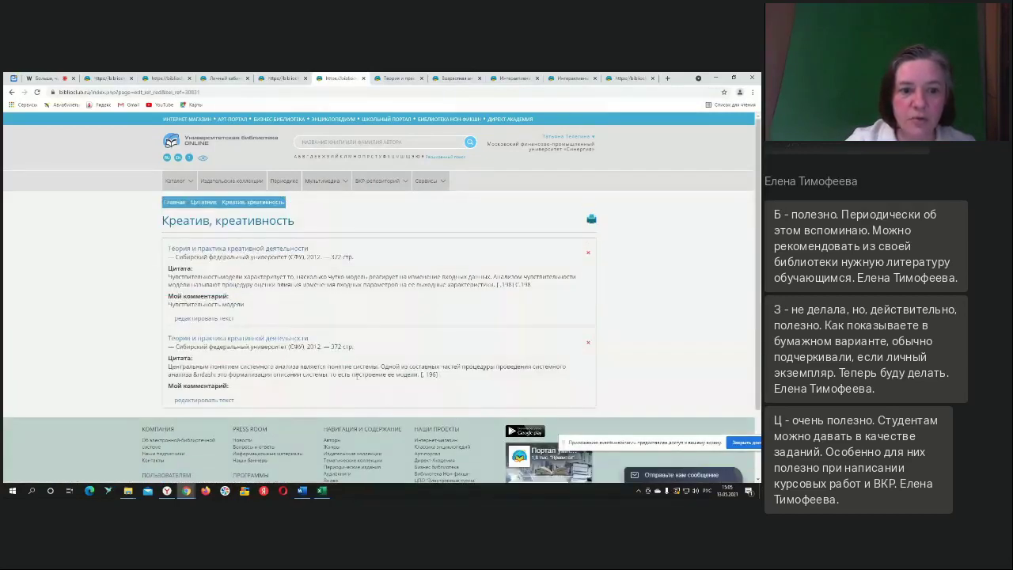
left_click_drag(426, 354, 519, 357)
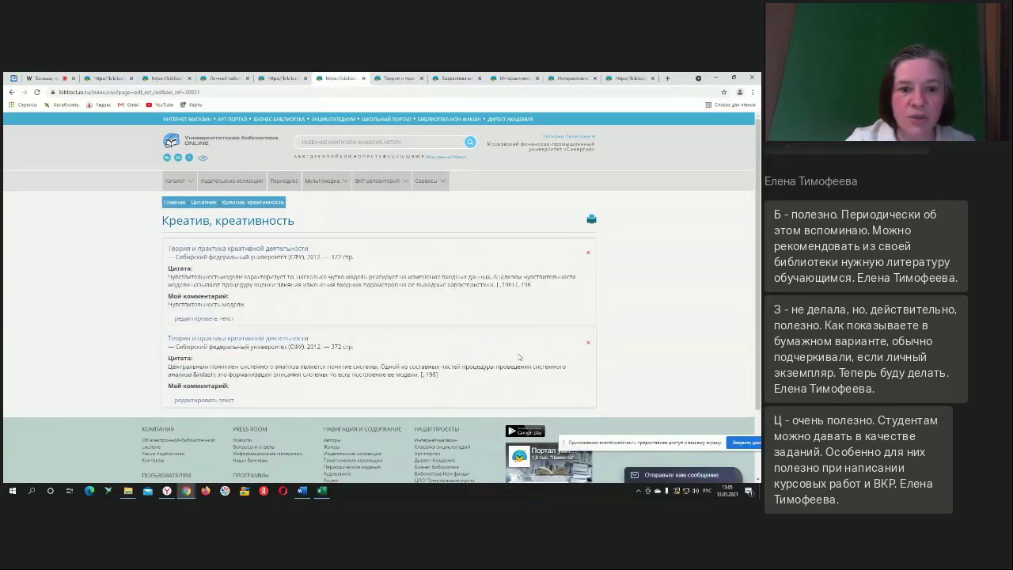
left_click_drag(398, 254, 406, 253)
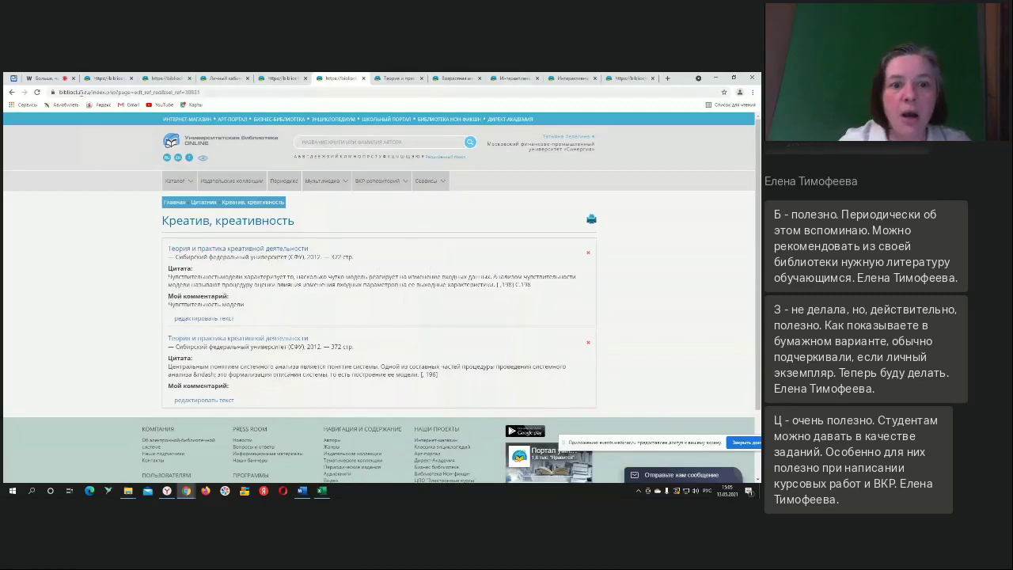
- Check the webinar broadcast page and its chat, and return to the «Креатив, креативность» collection
left_click(42, 79)
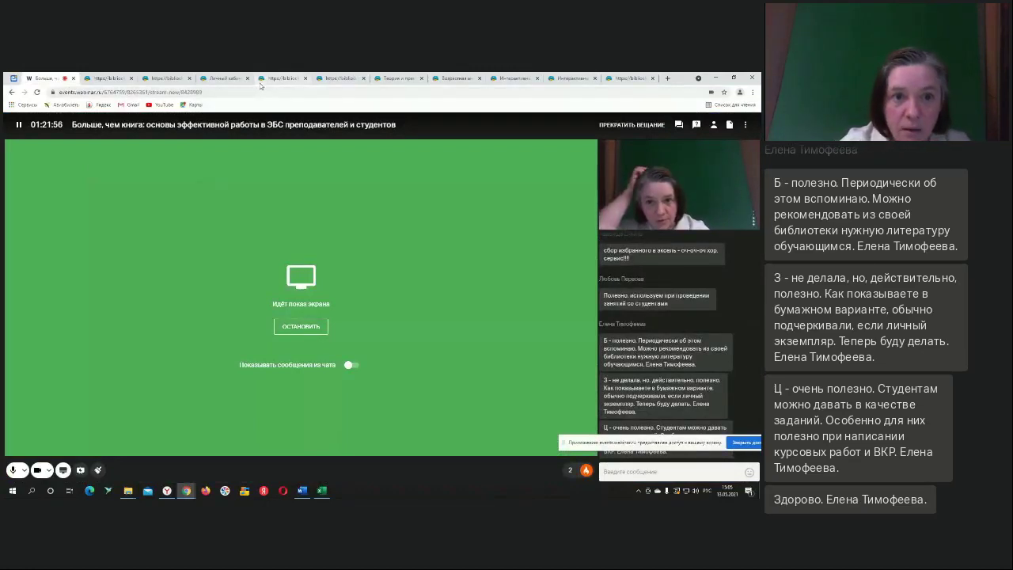
left_click(342, 82)
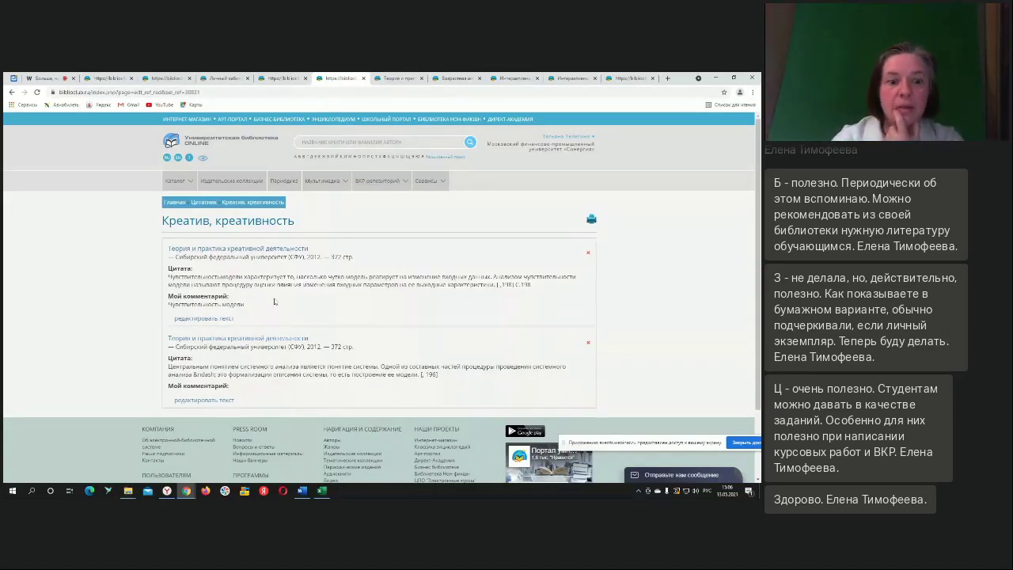
- Open the first quote in «Креатив, креативность» for text editing, apply its current text and comment, and confirm saving
left_click(213, 319)
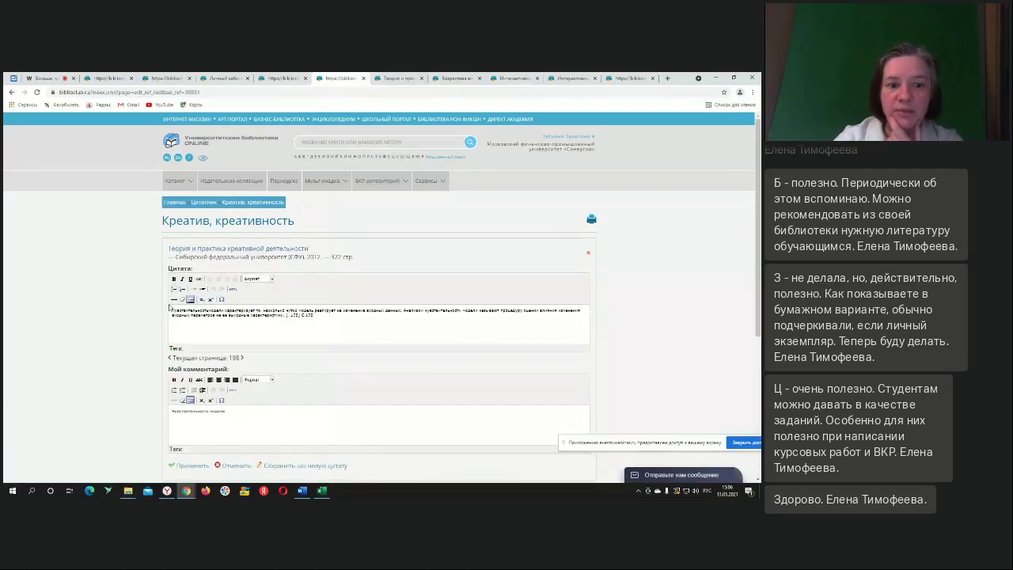
scroll(201, 324, "down", 1)
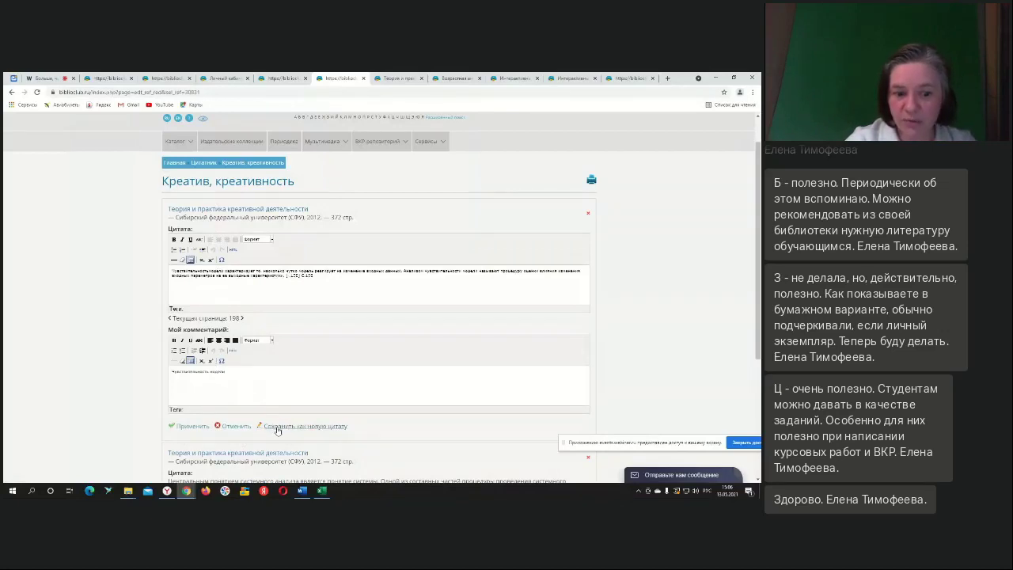
scroll(279, 428, "down", 1)
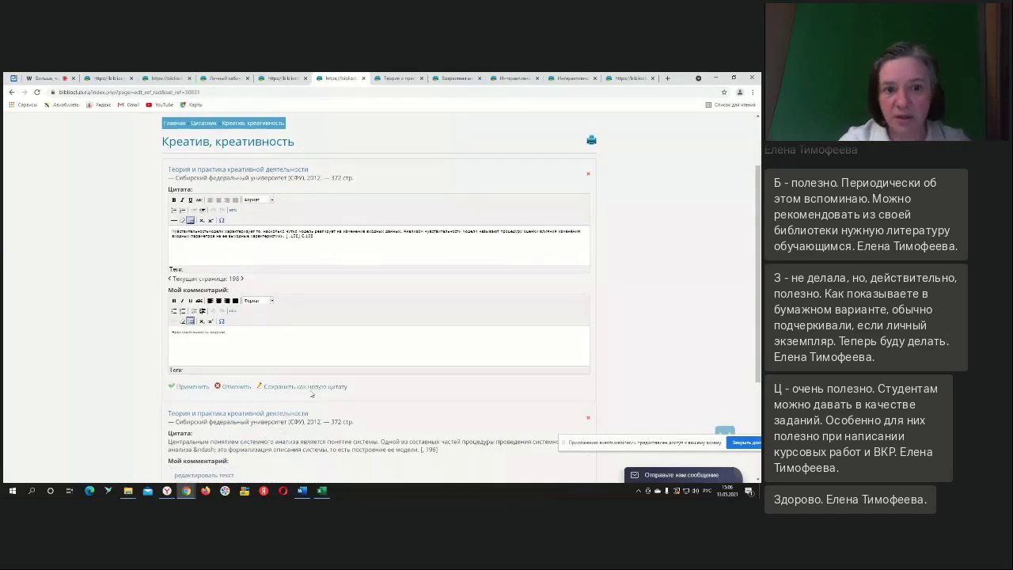
left_click(189, 388)
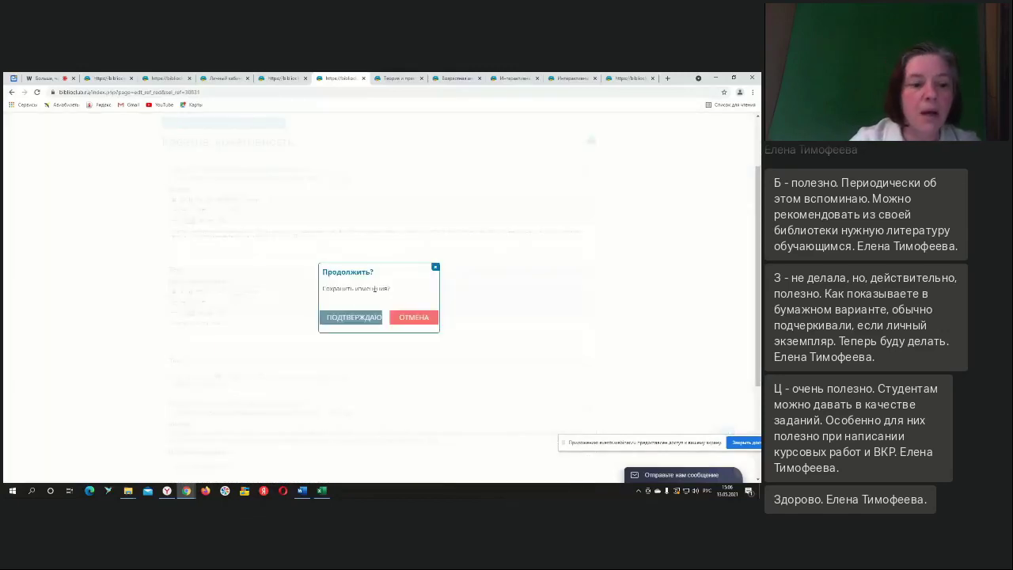
left_click(349, 318)
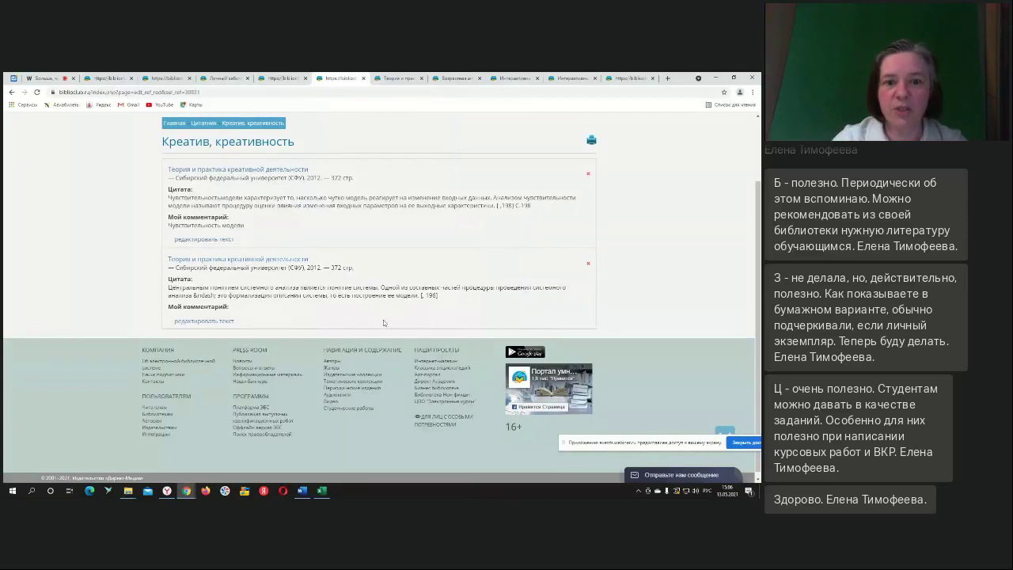
scroll(383, 320, "up", 2)
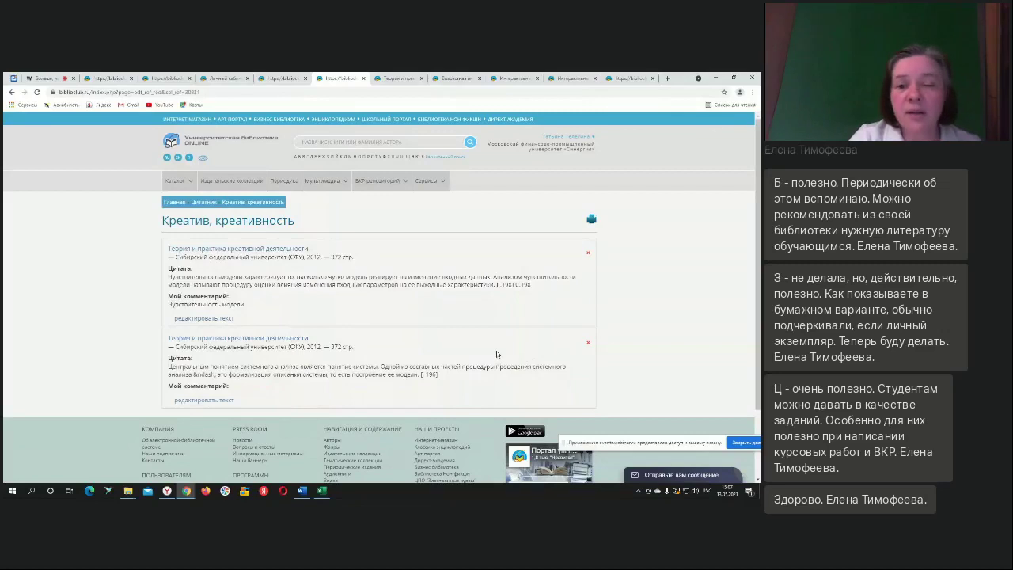
- Create the print version of «Креатив, креативность» with the quotes and bibliographic references only, and select all of its text
left_click(591, 222)
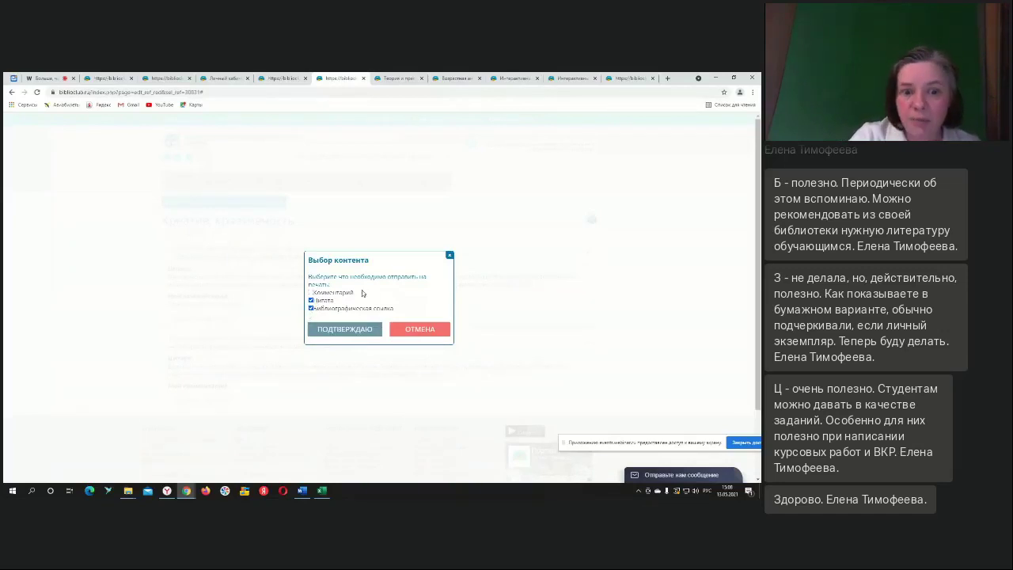
left_click(350, 331)
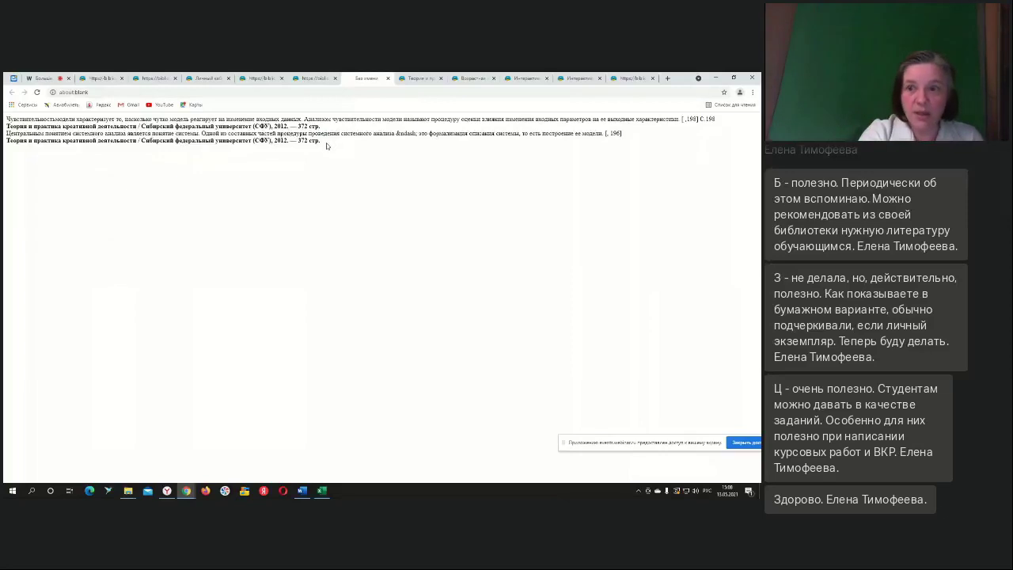
left_click_drag(326, 145, 6, 120)
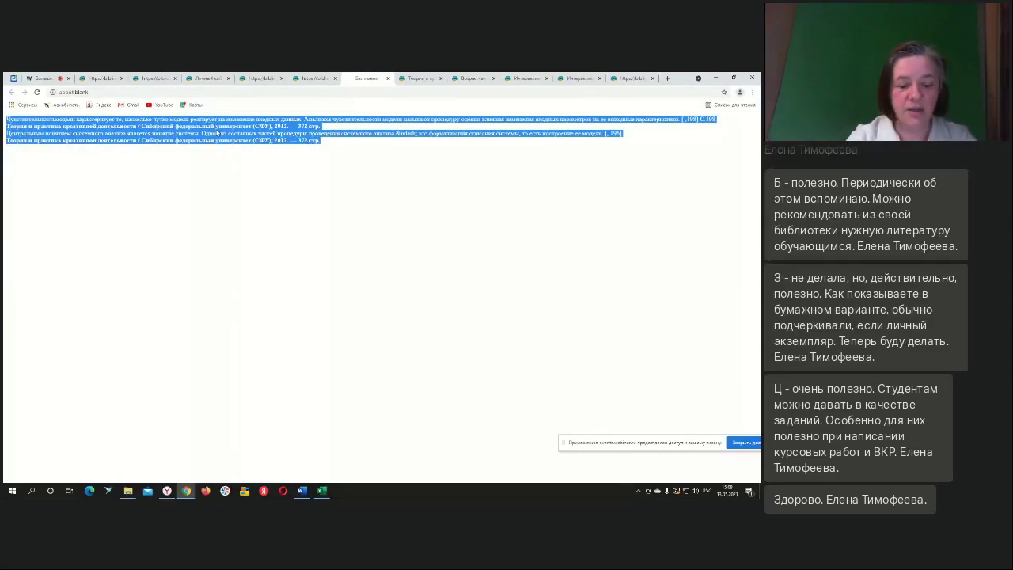
- Switch to the open Word document and paste the copied quotes with their references at its very end
left_click(303, 492)
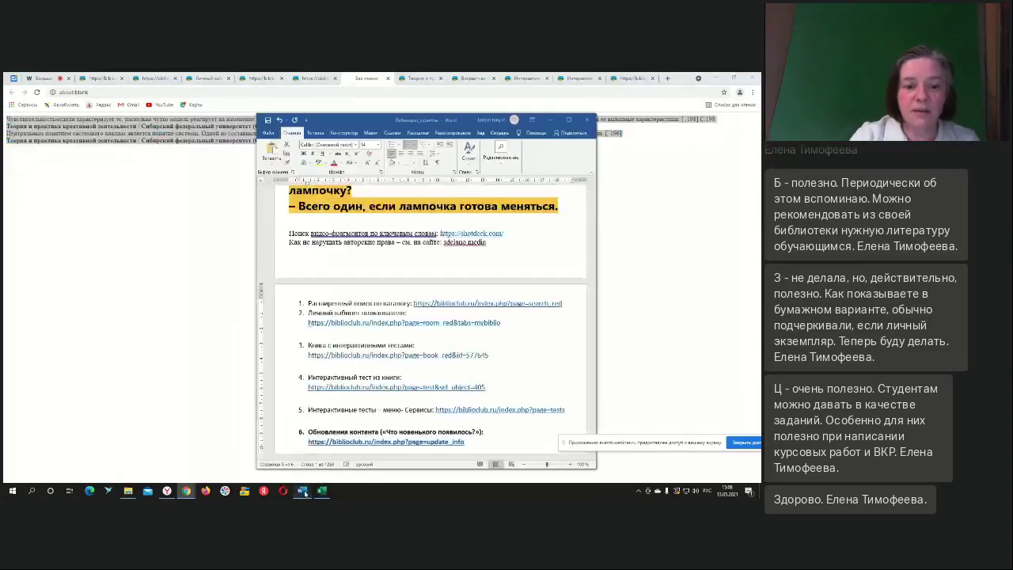
left_click_drag(592, 362, 599, 452)
left_click(369, 391)
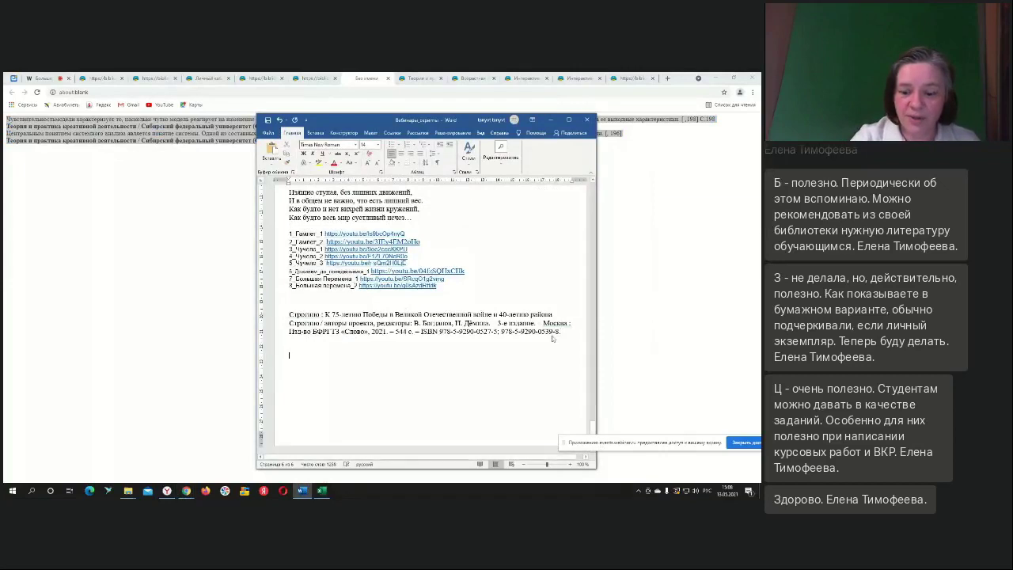
key("ctrl+v")
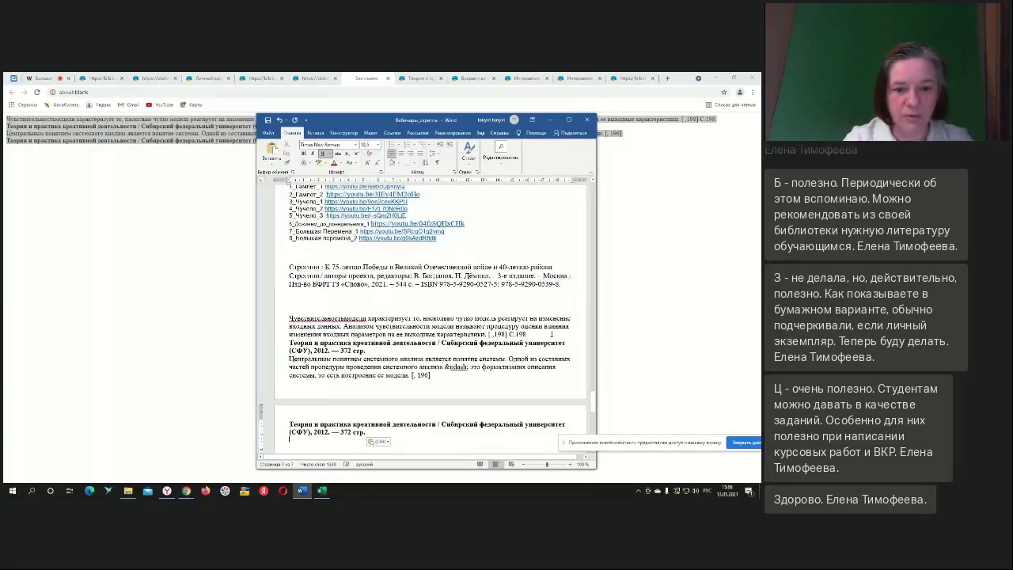
scroll(312, 298, "down", 3)
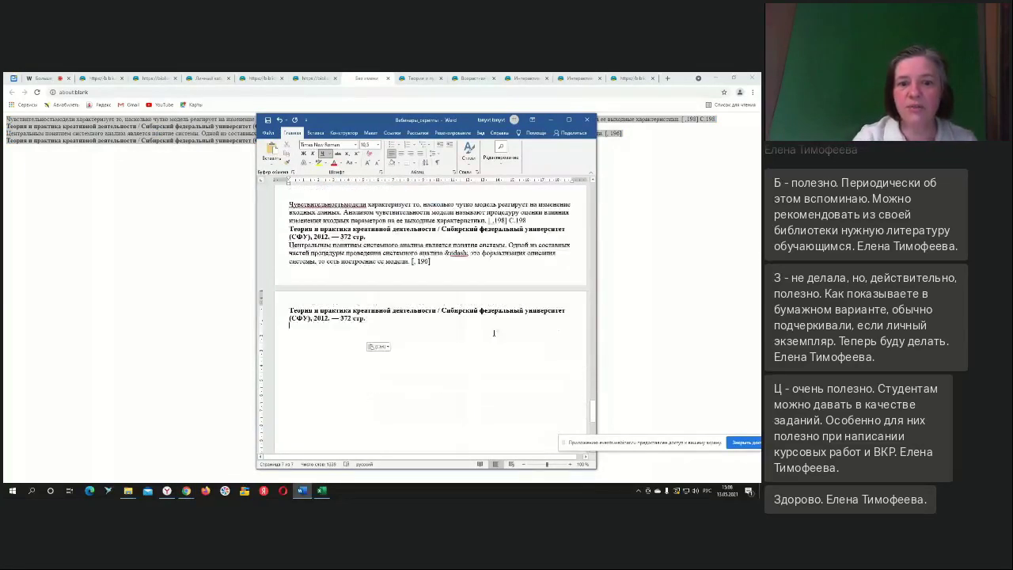
scroll(311, 298, "down", 1)
- Start the second pasted quote on a new page and insert a space before the comma in its bracketed page reference
left_click(289, 247)
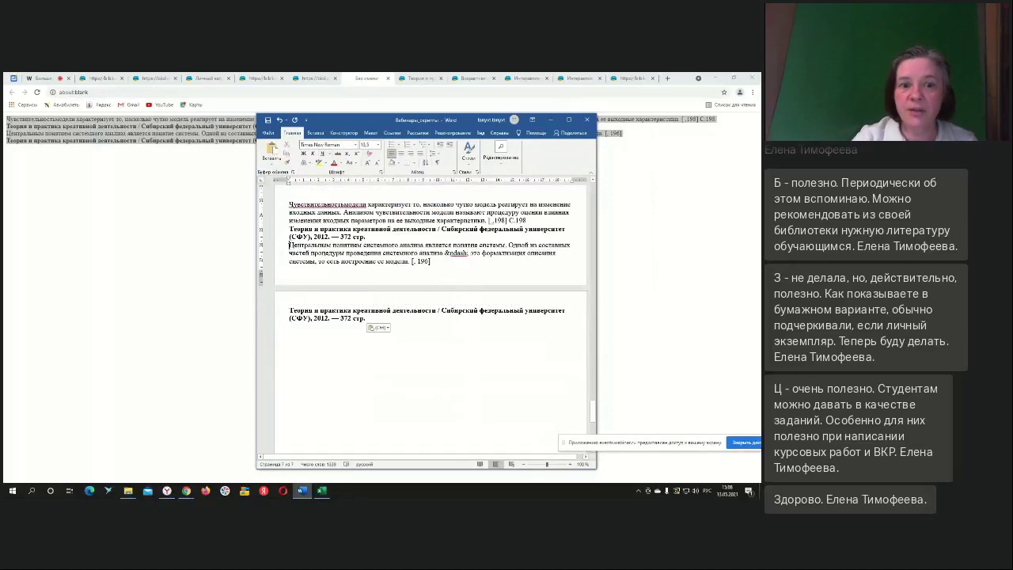
key("ctrl+Return")
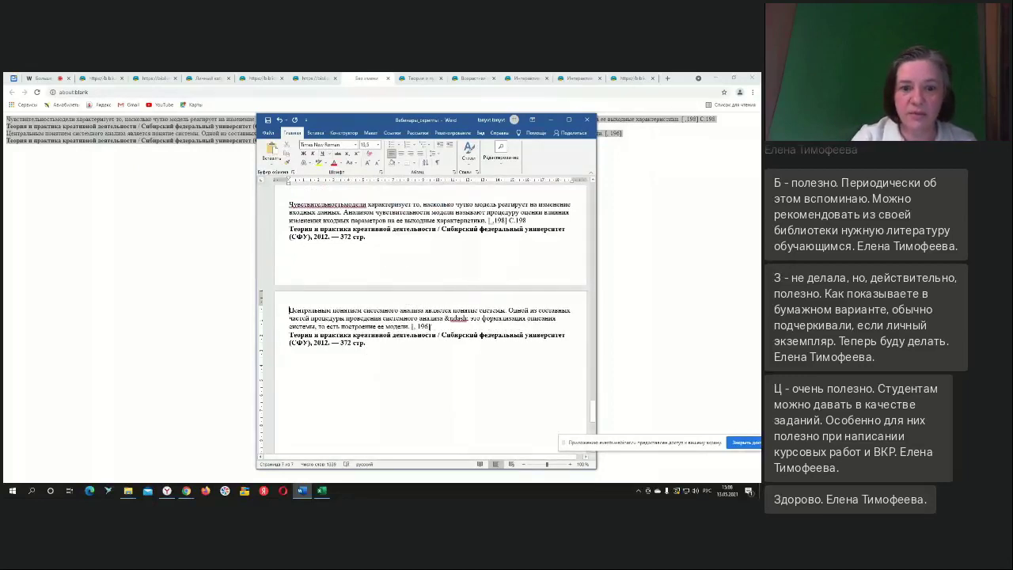
left_click_drag(431, 327, 288, 311)
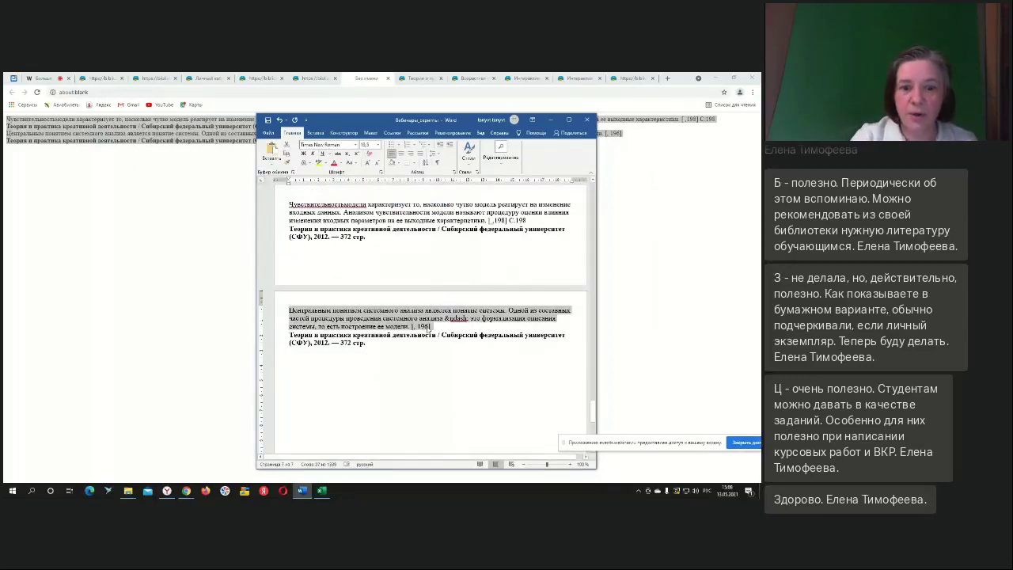
left_click(431, 329)
left_click_drag(432, 327, 412, 327)
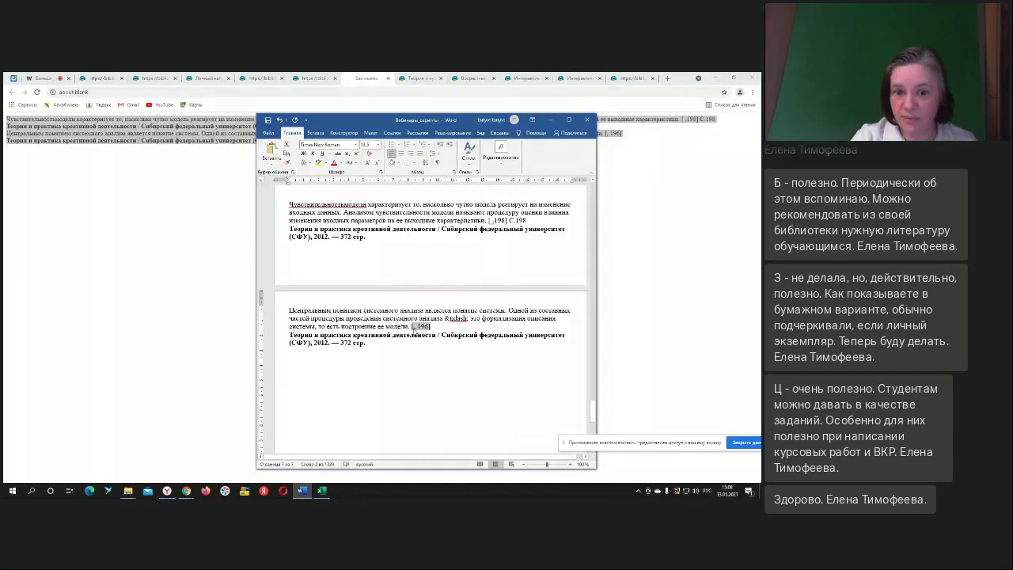
key("Left")
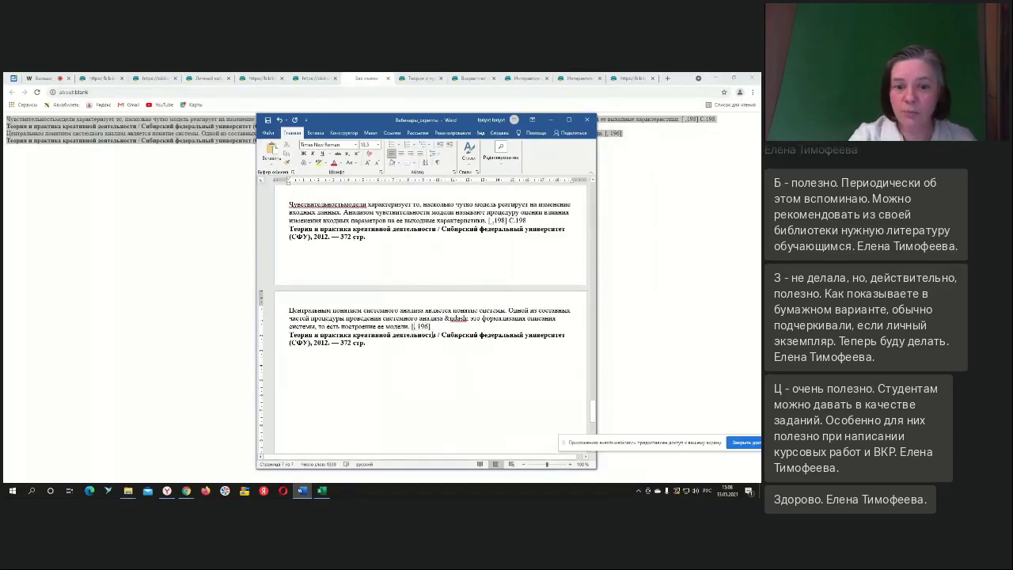
left_click(415, 327)
type("1")
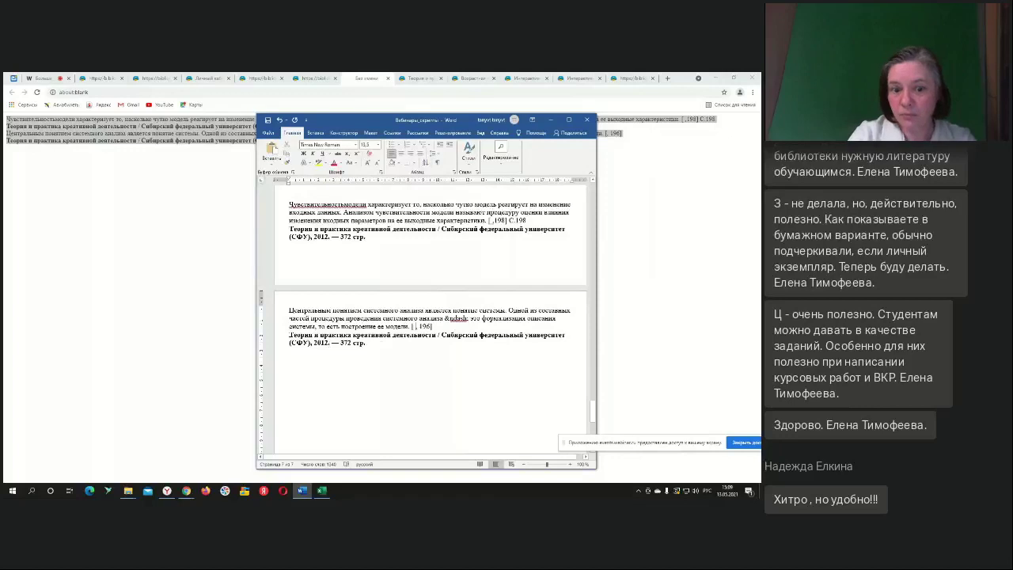
- Highlight the second quote with its source, highlight the bibliographic reference alone, and clear the selection
left_click_drag(366, 343, 289, 309)
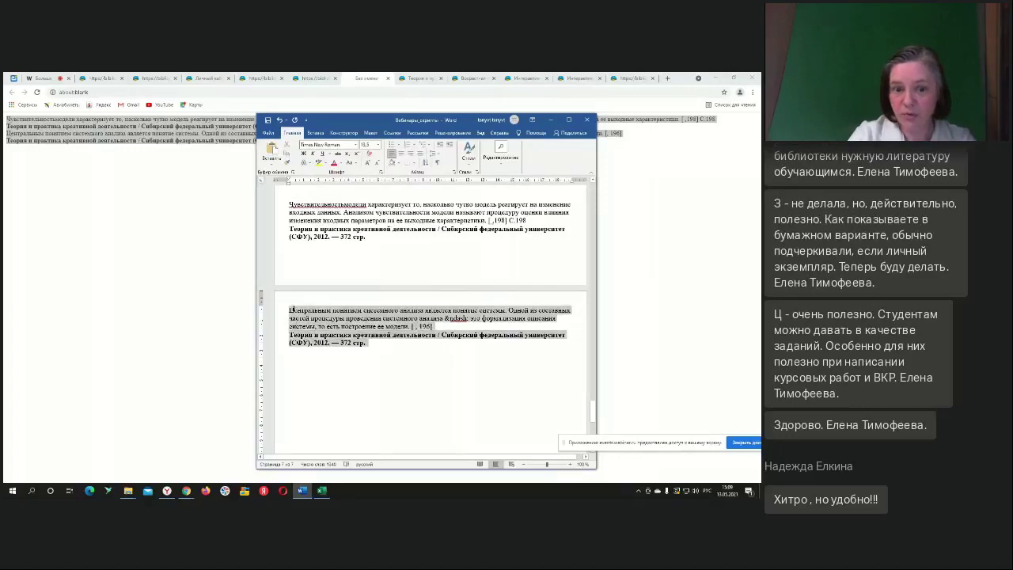
left_click_drag(373, 349, 288, 344)
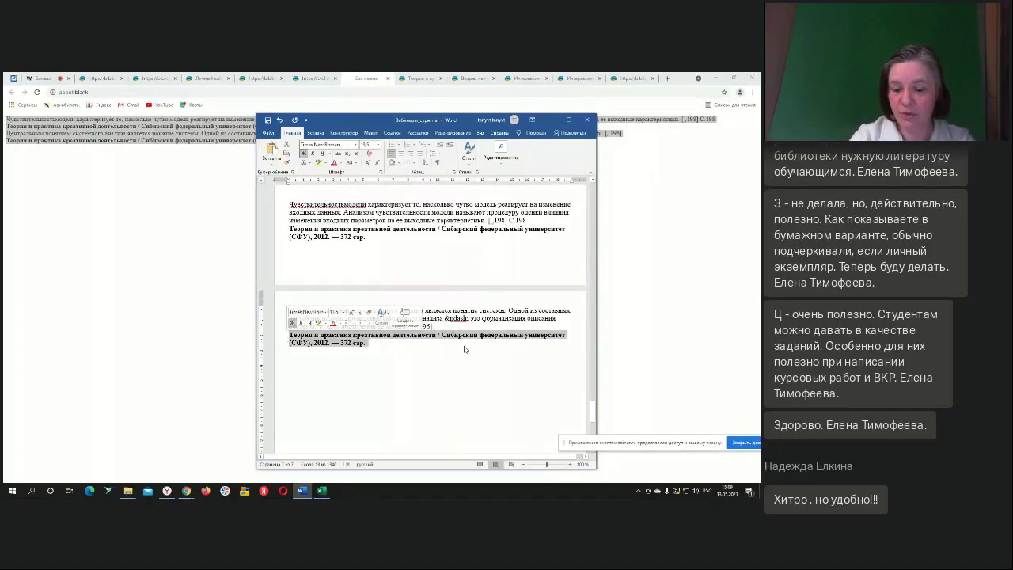
left_click(428, 372)
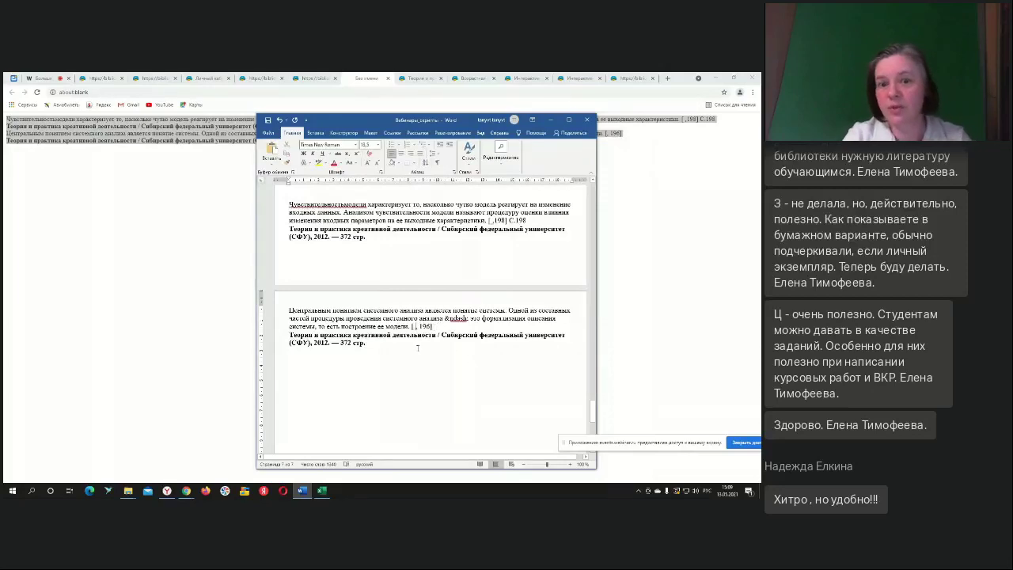
key("ctrl+a")
left_click(474, 380)
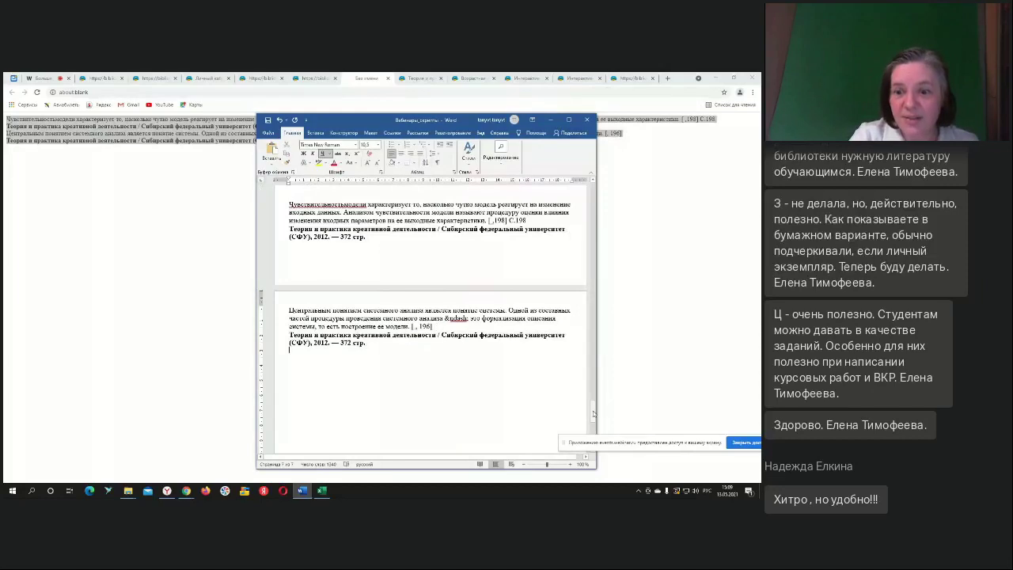
- Return from Word to the «Креатив, креативность» collection, closing the print version, and move the second quote above the first
left_click_drag(593, 413, 584, 182)
scroll(584, 182, "down", 10)
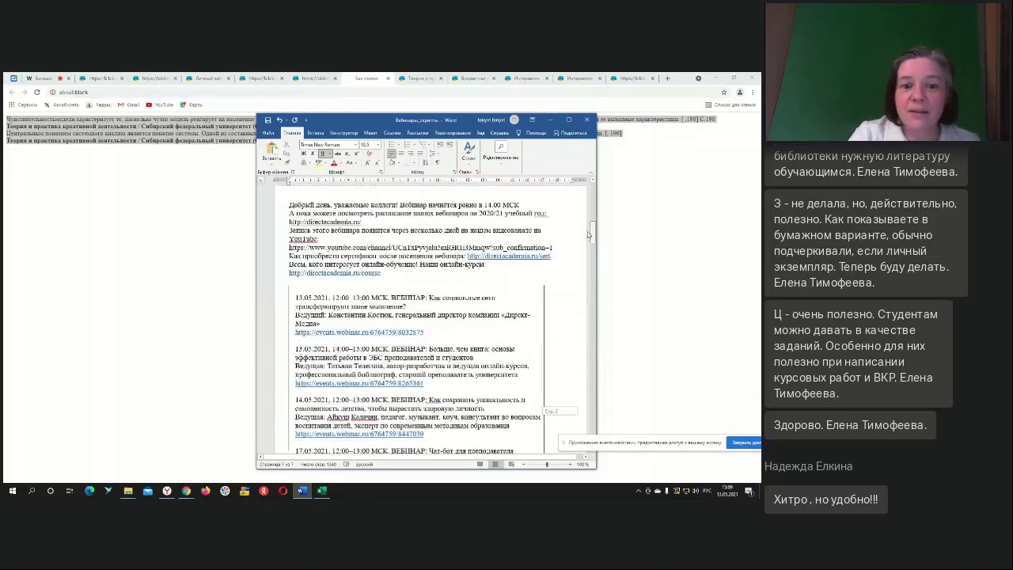
left_click(550, 121)
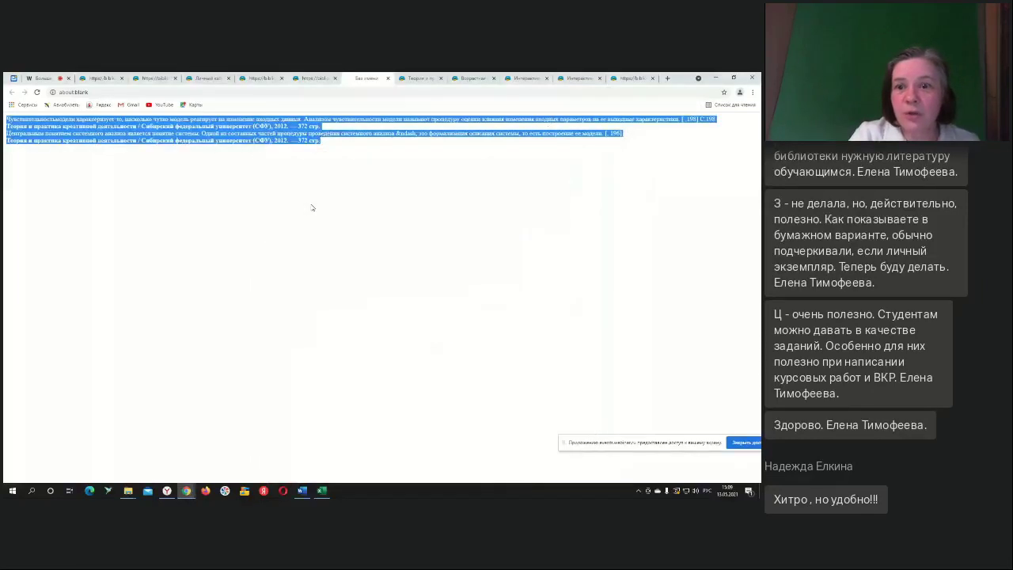
left_click(388, 79)
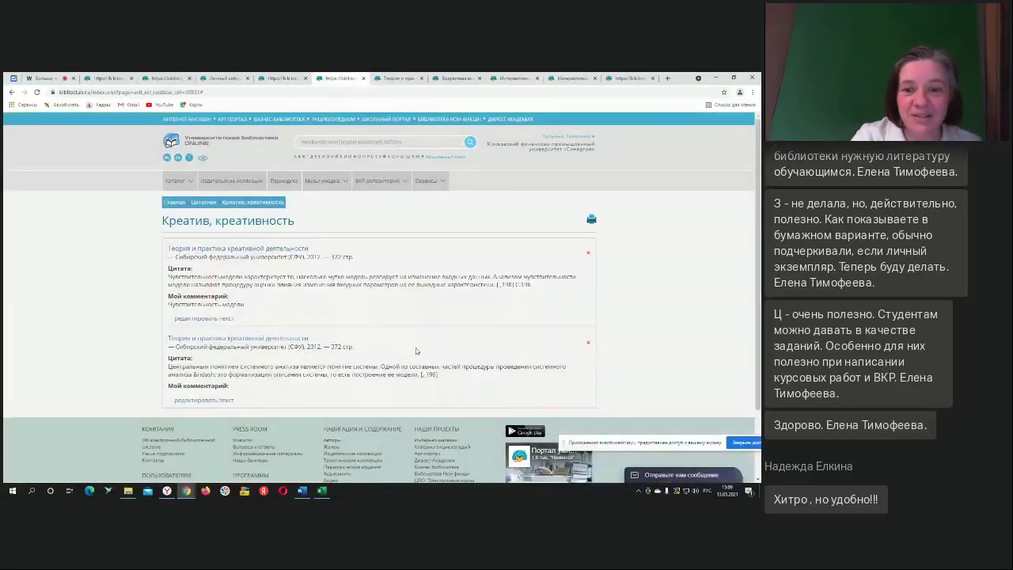
left_click_drag(416, 347, 266, 272)
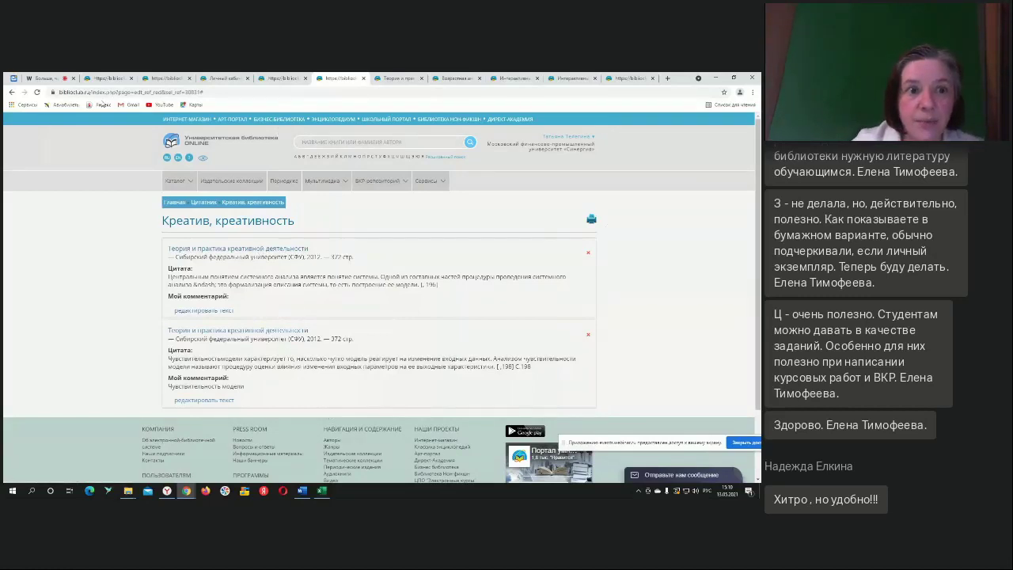
- Go to the webinar broadcast page and stop sharing the screen
left_click(54, 79)
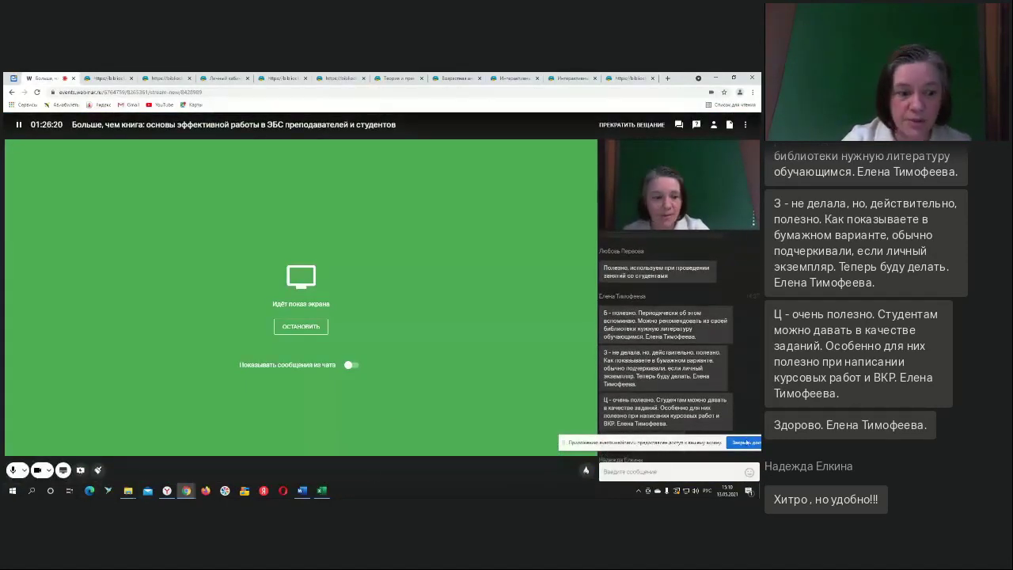
left_click(744, 442)
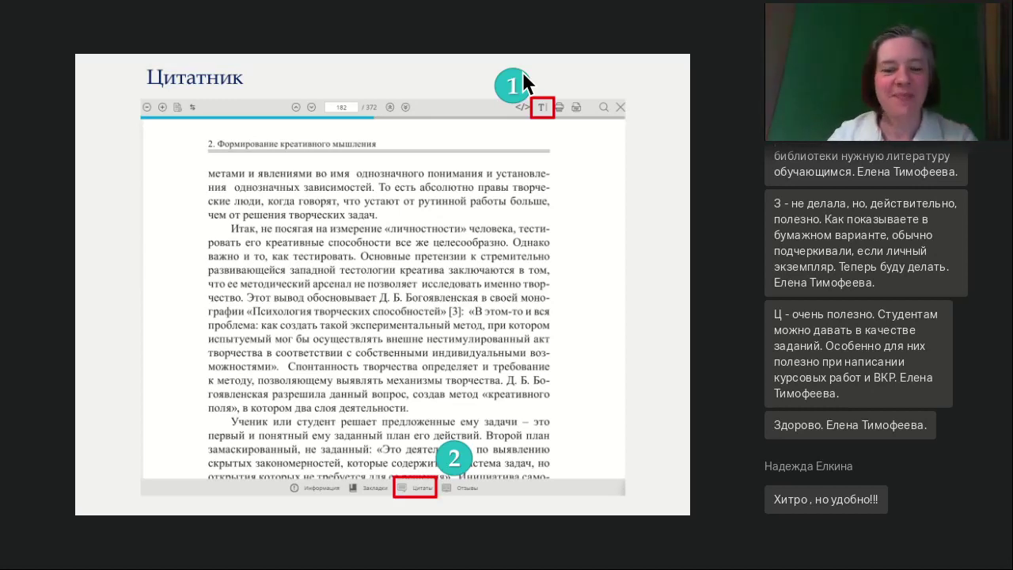
left_click(280, 425)
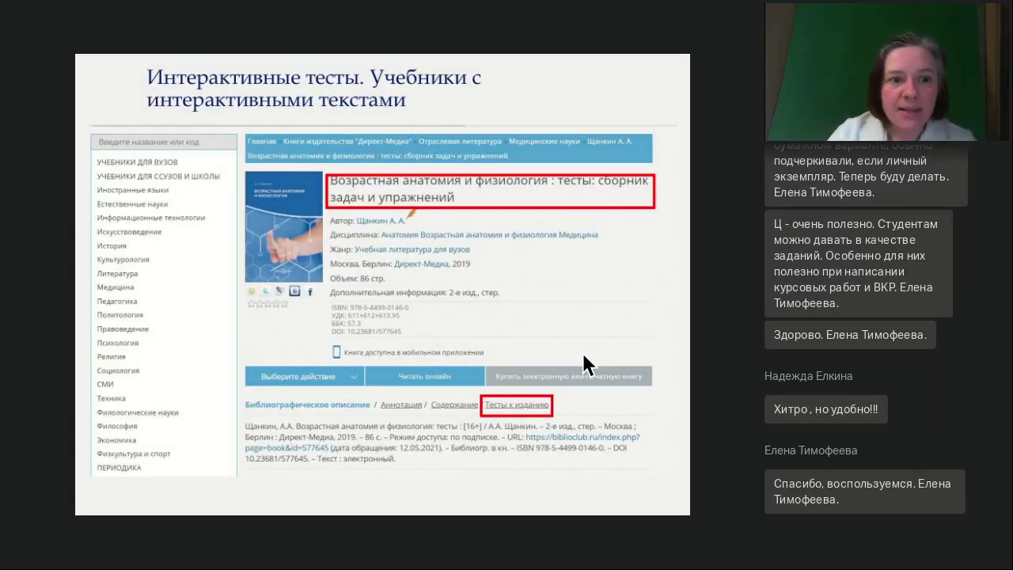
left_click(105, 450)
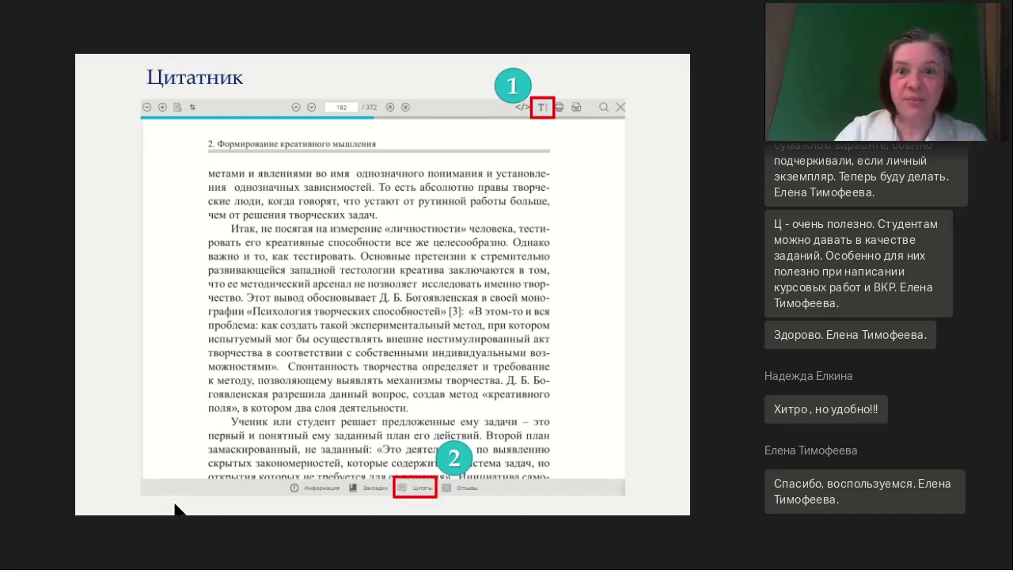
key("Right")
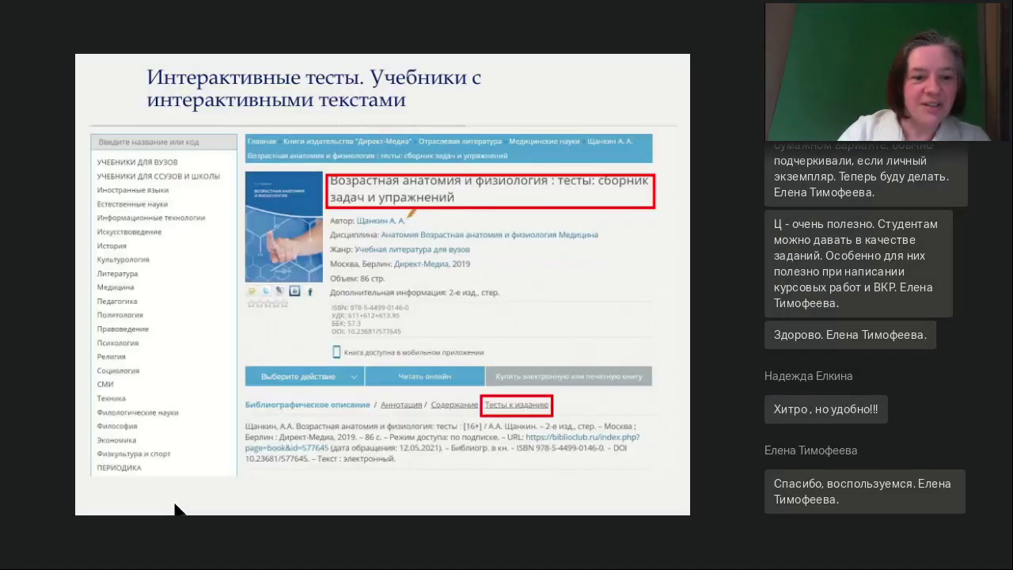